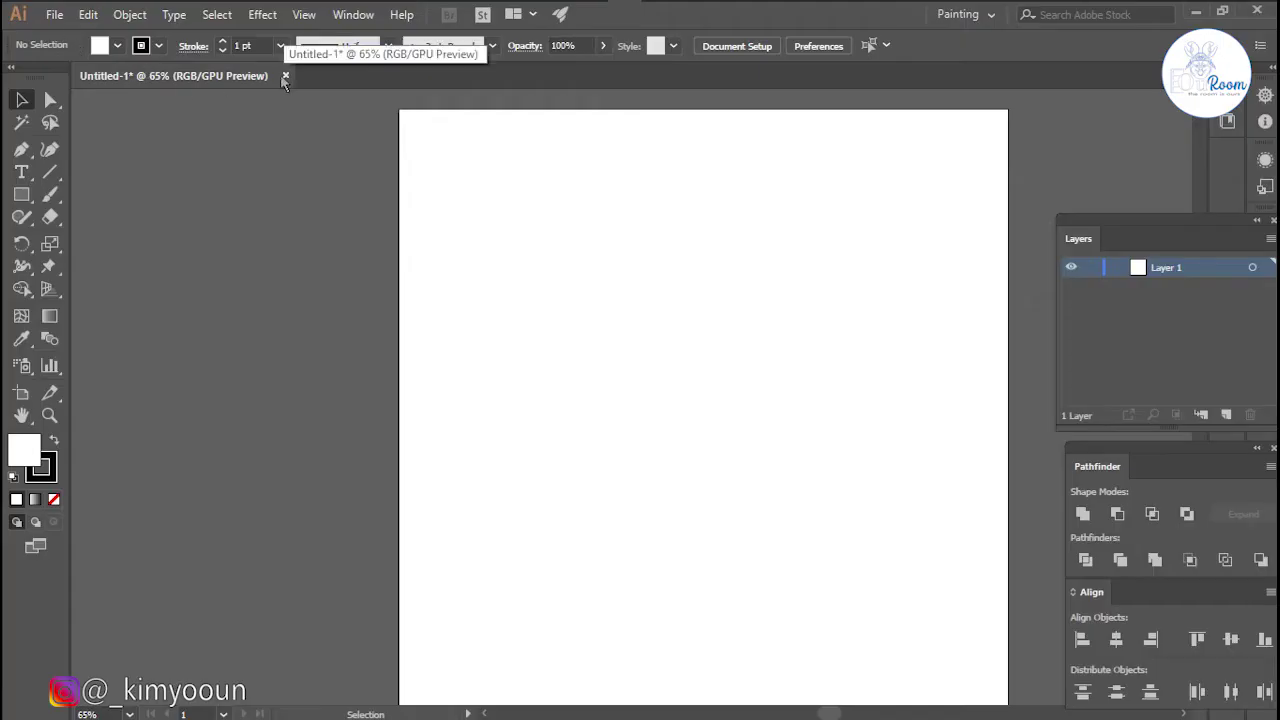
# - Choose the Screenshot portrait image from the bahan folder to place
pyautogui.click(55, 14)
pyautogui.click(203, 327)
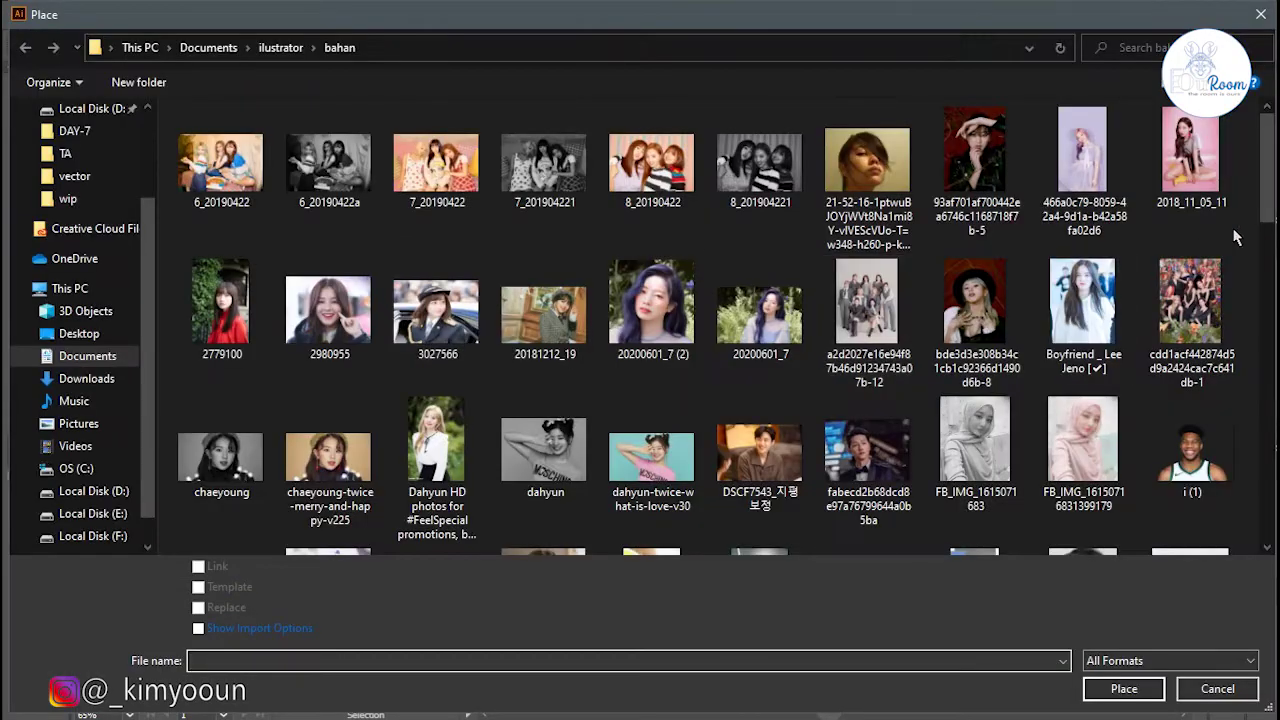
pyautogui.scroll(-10, 1100, 330)
pyautogui.scroll(-5, 1000, 400)
pyautogui.doubleClick(976, 505)
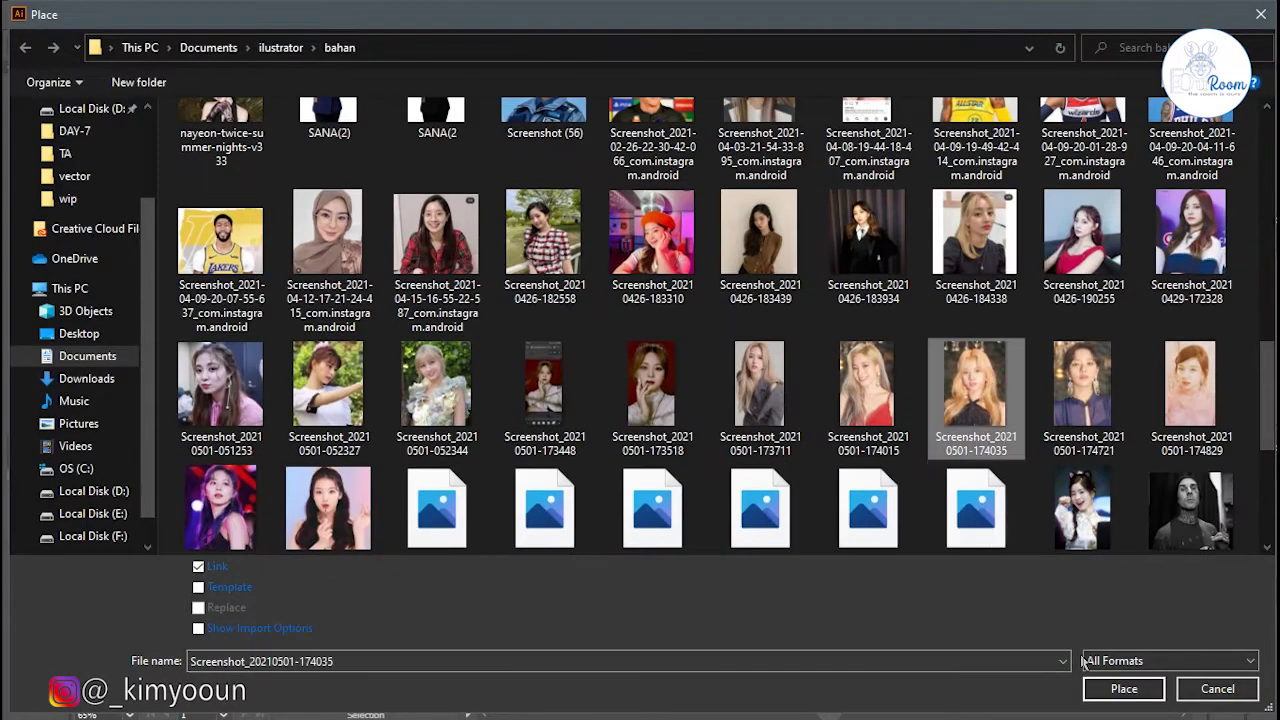
# - Drop the portrait photo onto the artboard and enlarge it to fill the artboard
pyautogui.moveTo(449, 134); pyautogui.dragTo(797, 614)
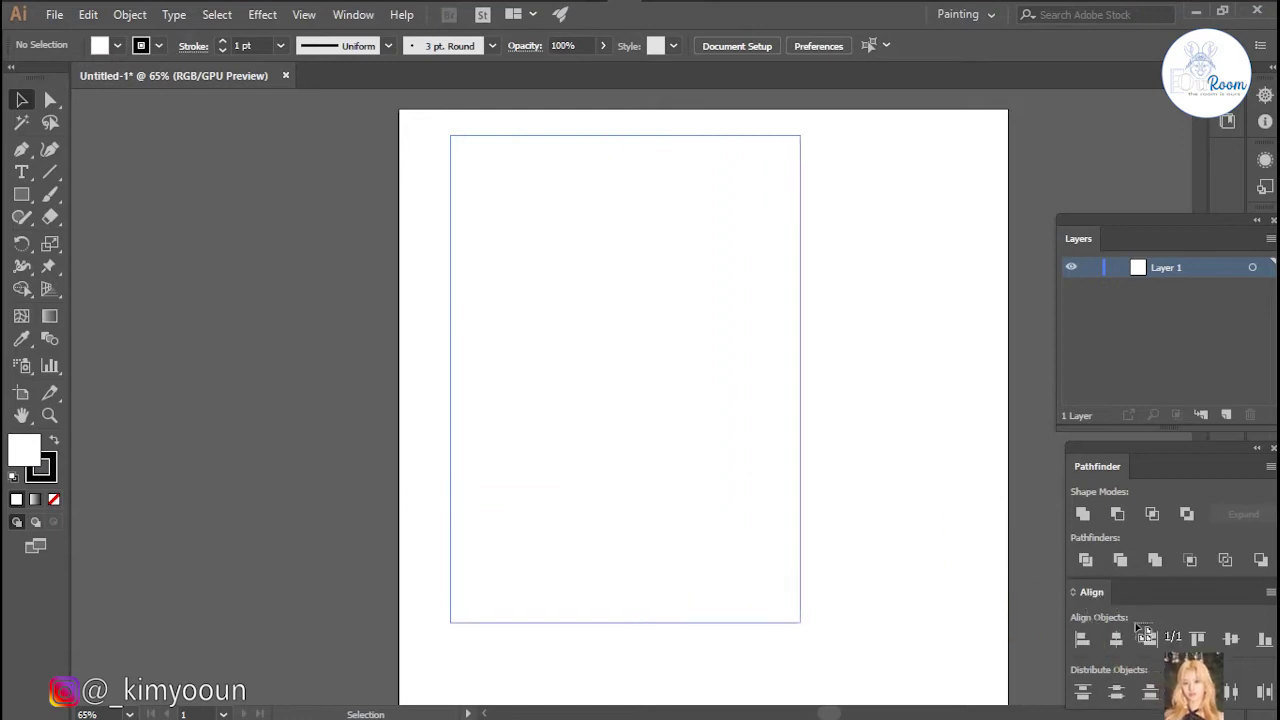
pyautogui.moveTo(892, 495); pyautogui.dragTo(864, 421)
pyautogui.moveTo(773, 540); pyautogui.dragTo(788, 559)
pyautogui.click(829, 180)
# - Lock Layer 1, add Layer 2, and create a Calligraphic brush with Pressure size, 3 pt variation
pyautogui.click(1091, 267)
pyautogui.click(1226, 414)
pyautogui.click(492, 46)
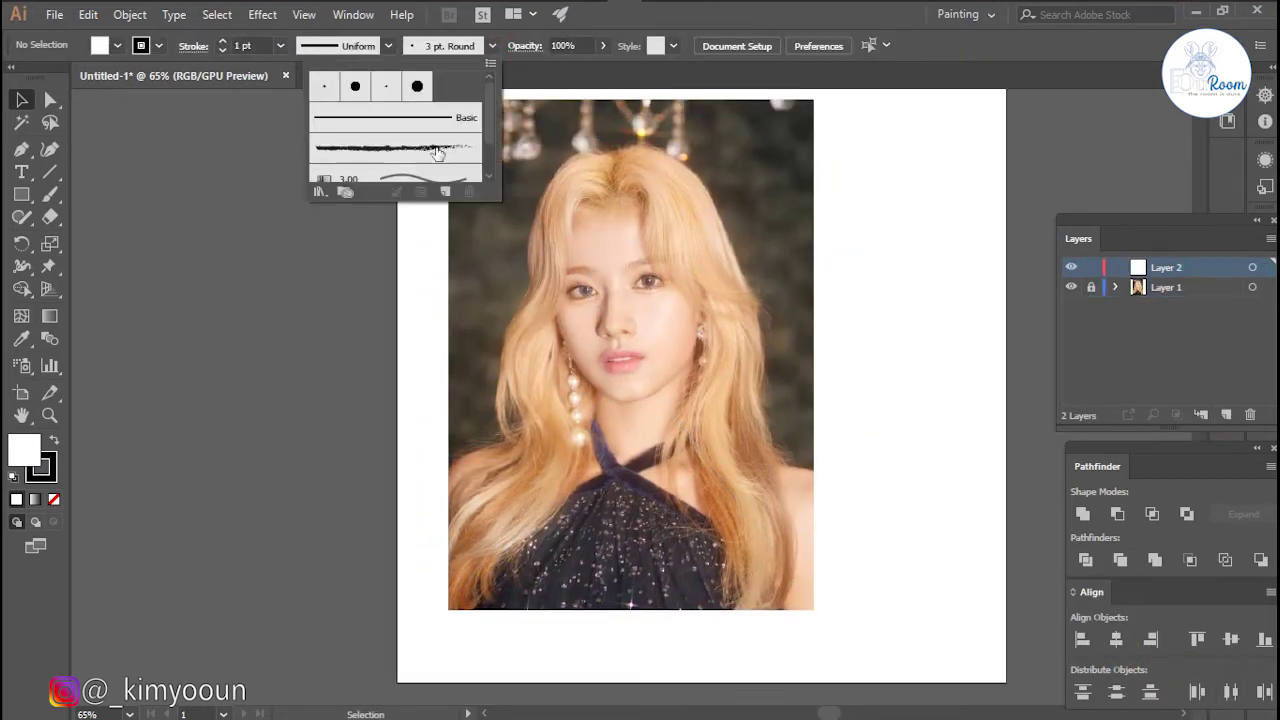
pyautogui.click(445, 192)
pyautogui.click(600, 500)
pyautogui.click(700, 482)
pyautogui.click(700, 540)
pyautogui.click(815, 480)
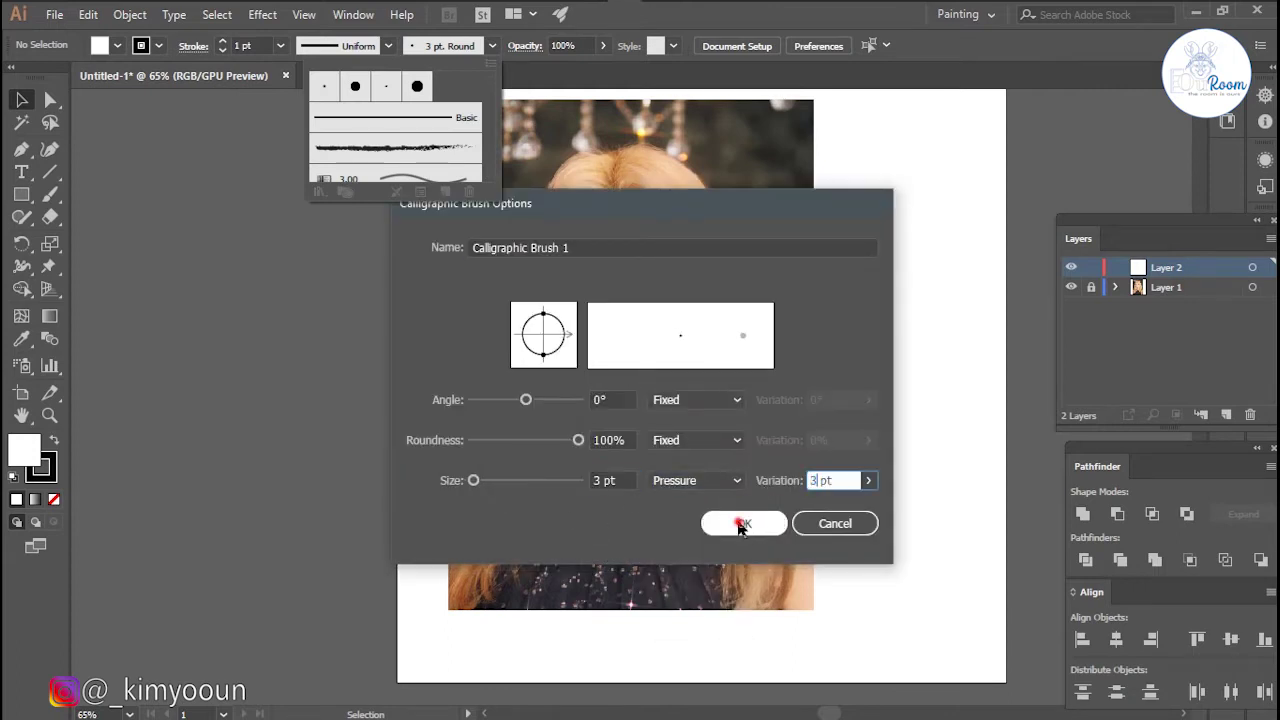
pyautogui.click(744, 523)
# - Try the new brush with a Paintbrush test stroke, then undo it
pyautogui.press('b')
pyautogui.moveTo(858, 265)
pyautogui.mouseDown()
pyautogui.moveTo(848, 332)
pyautogui.moveTo(895, 362)
pyautogui.moveTo(890, 395)
pyautogui.mouseUp()
pyautogui.hotkey('ctrl', 'z')
pyautogui.hotkey('ctrl', 'z')
pyautogui.hotkey('ctrl', 'z')
pyautogui.hotkey('ctrl', 'z')
pyautogui.scroll(3, 648, 304)
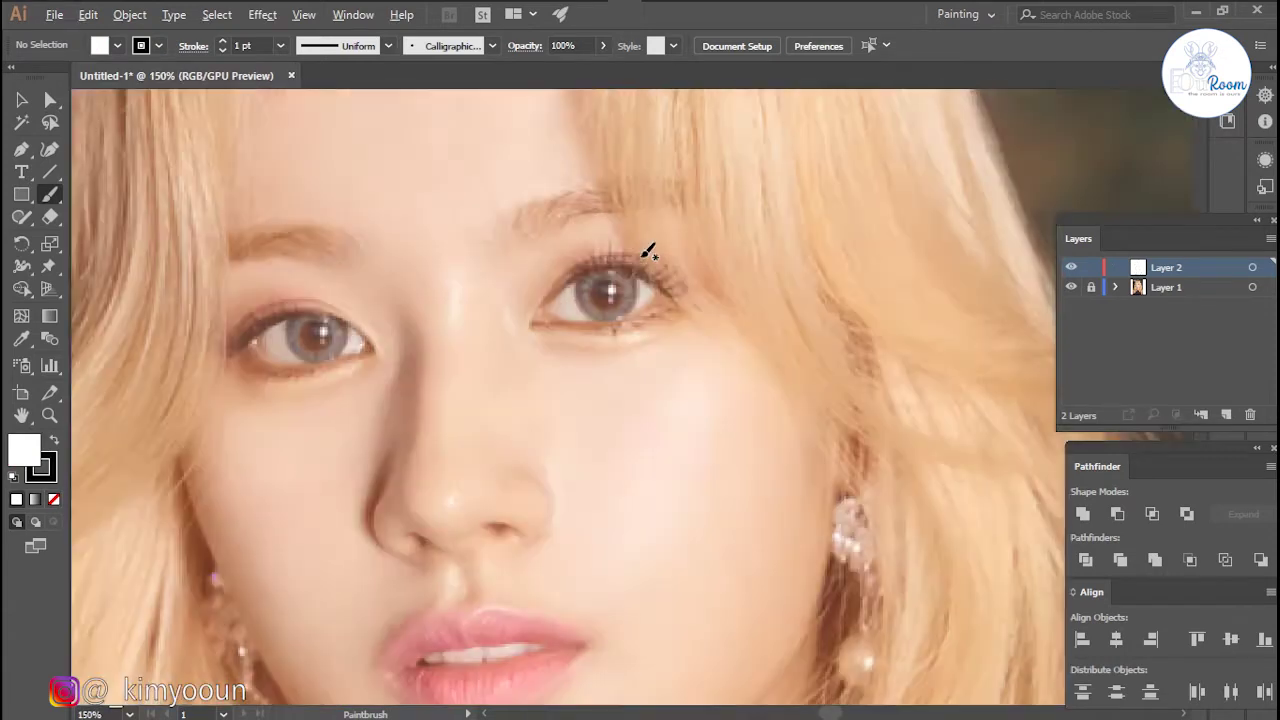
# - Trace the right eye's upper and lower eyelids, redrawing the upper lid once
pyautogui.scroll(3, 651, 251)
pyautogui.scroll(1, 608, 286)
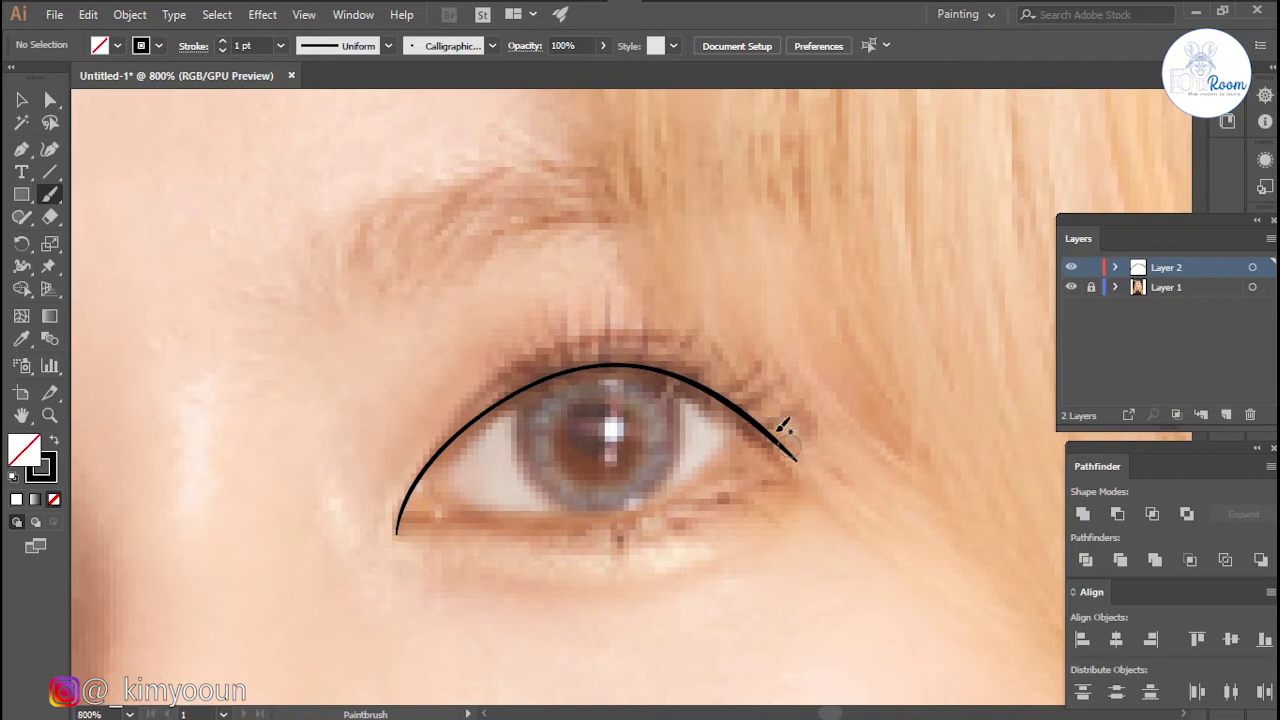
pyautogui.scroll(-1, 700, 410)
pyautogui.hscroll(-1, 700, 410)
pyautogui.hotkey('ctrl', 'z')
pyautogui.moveTo(441, 495); pyautogui.dragTo(466, 434)
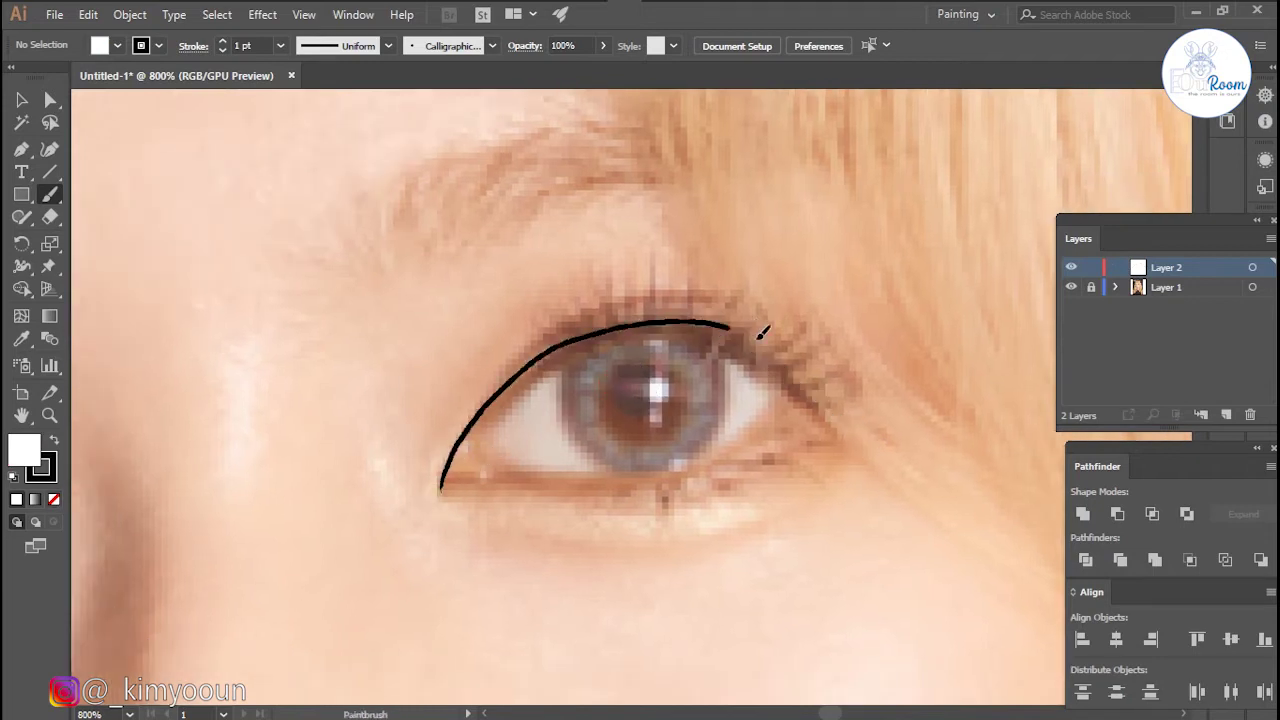
pyautogui.moveTo(868, 432); pyautogui.dragTo(868, 434)
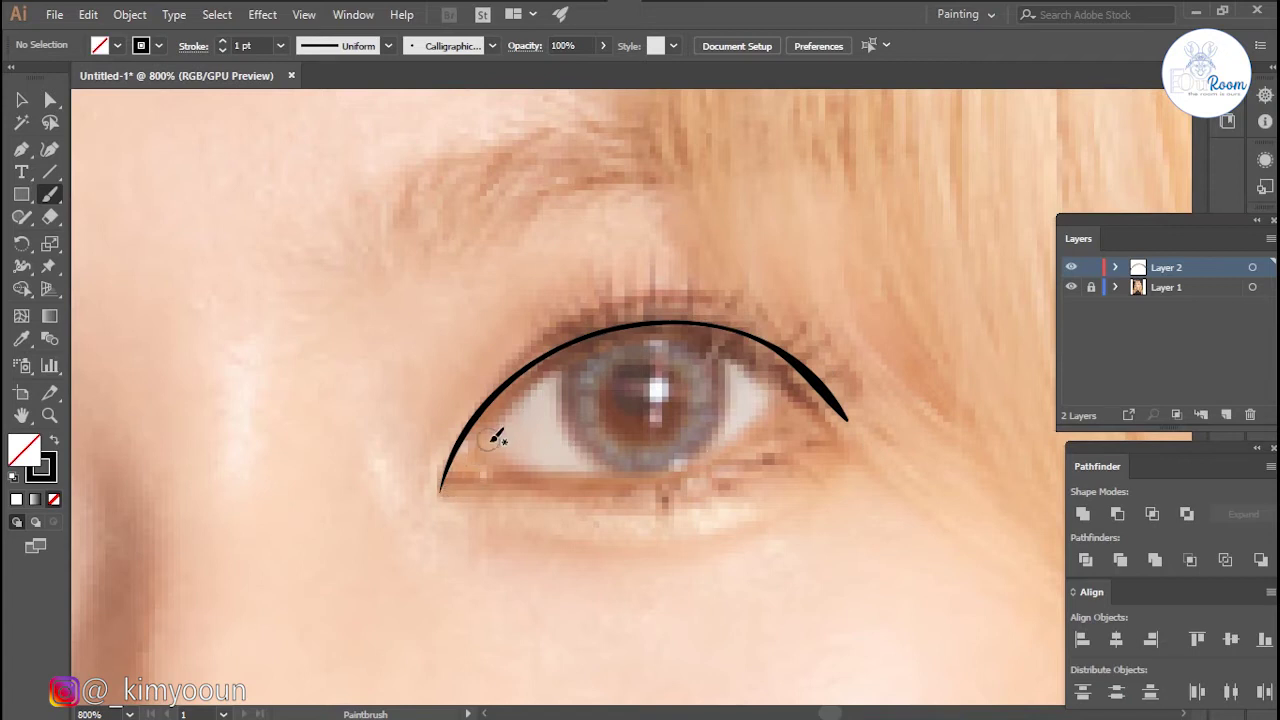
pyautogui.hotkey('ctrl', 'z')
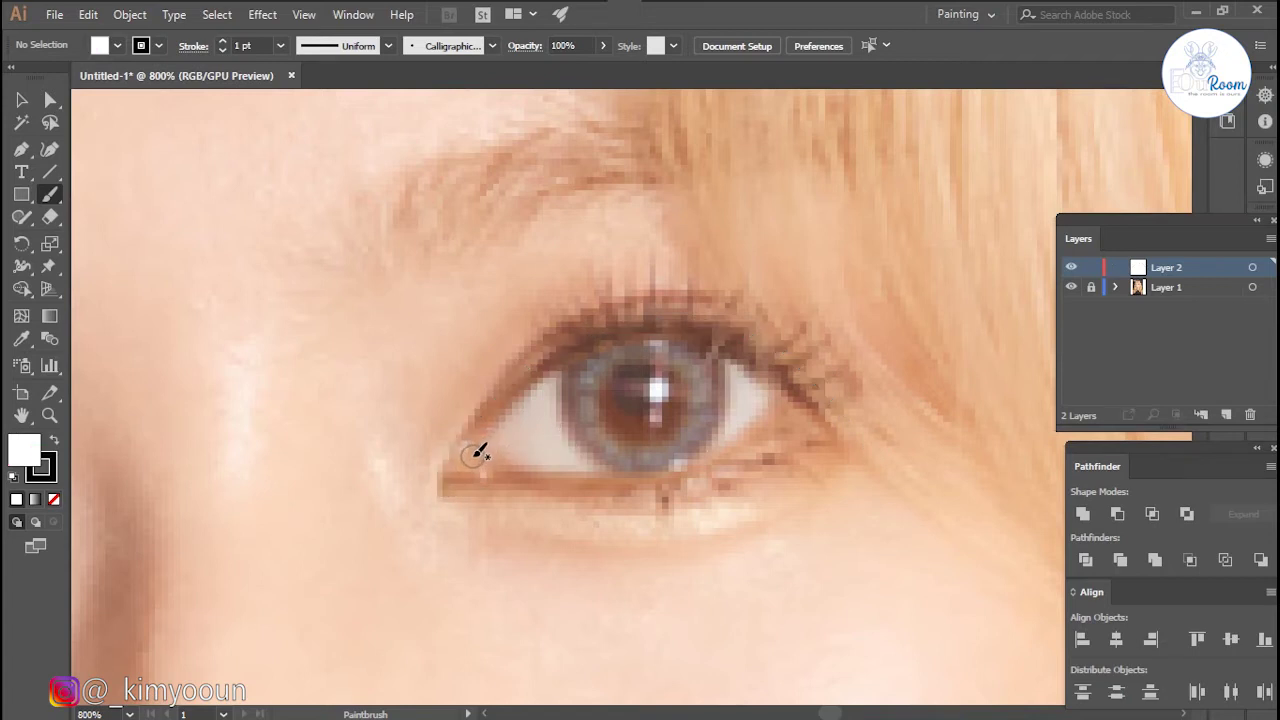
pyautogui.moveTo(768, 371); pyautogui.dragTo(796, 395)
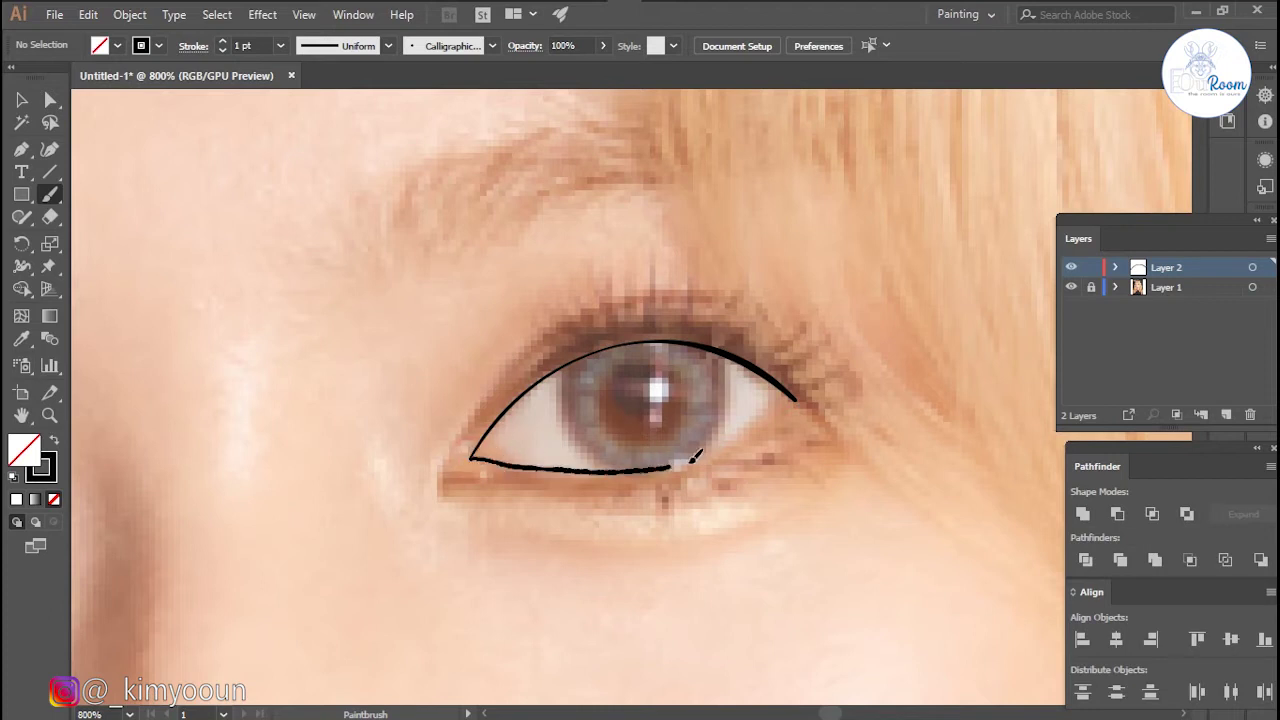
pyautogui.moveTo(798, 398); pyautogui.dragTo(797, 399)
# - Draw the crease above the upper lid, redo the lower lid, and add the under-eye curve
pyautogui.moveTo(446, 490); pyautogui.dragTo(490, 404)
pyautogui.moveTo(786, 347); pyautogui.dragTo(838, 418)
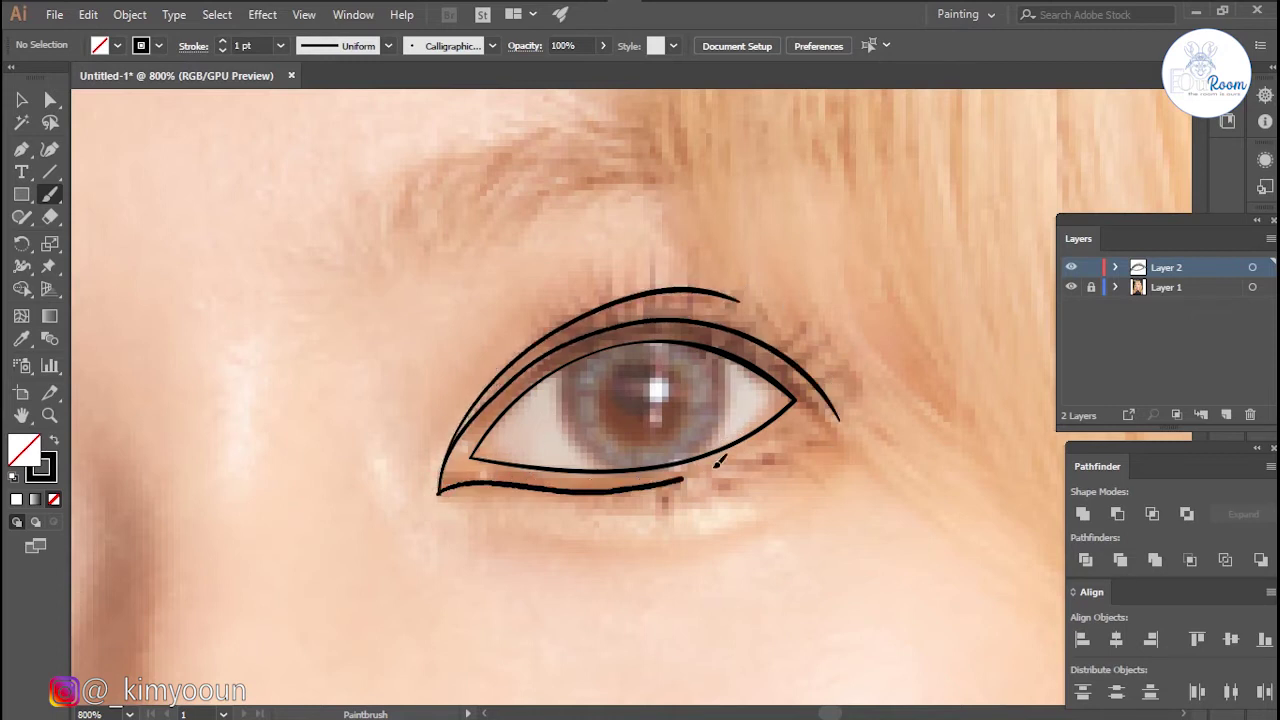
pyautogui.hotkey('ctrl', 'z')
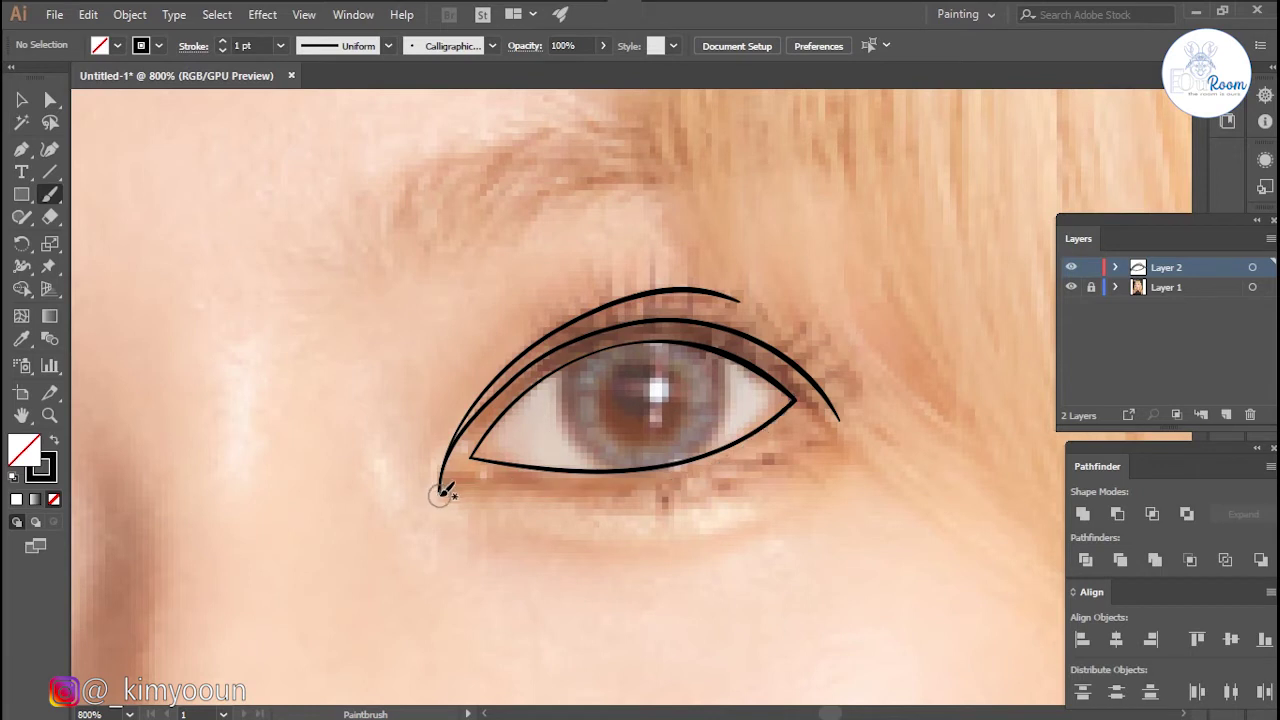
pyautogui.moveTo(709, 458); pyautogui.dragTo(790, 405)
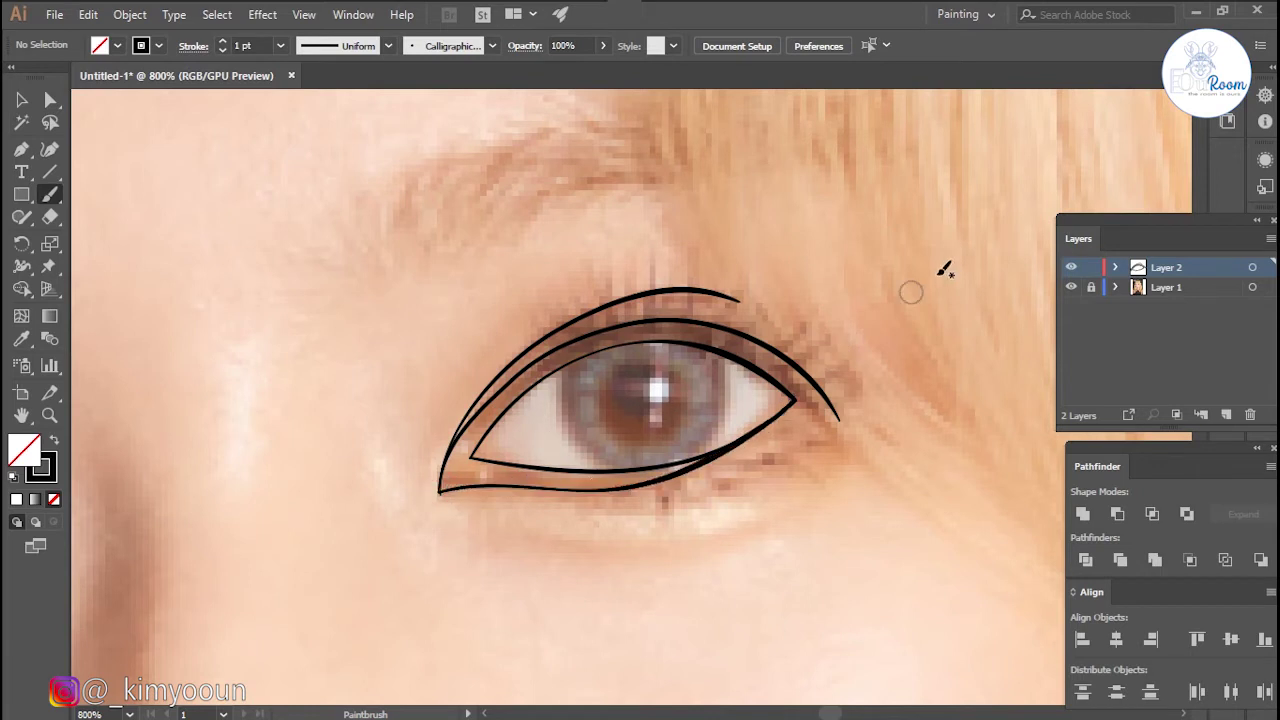
pyautogui.moveTo(514, 505); pyautogui.dragTo(757, 457)
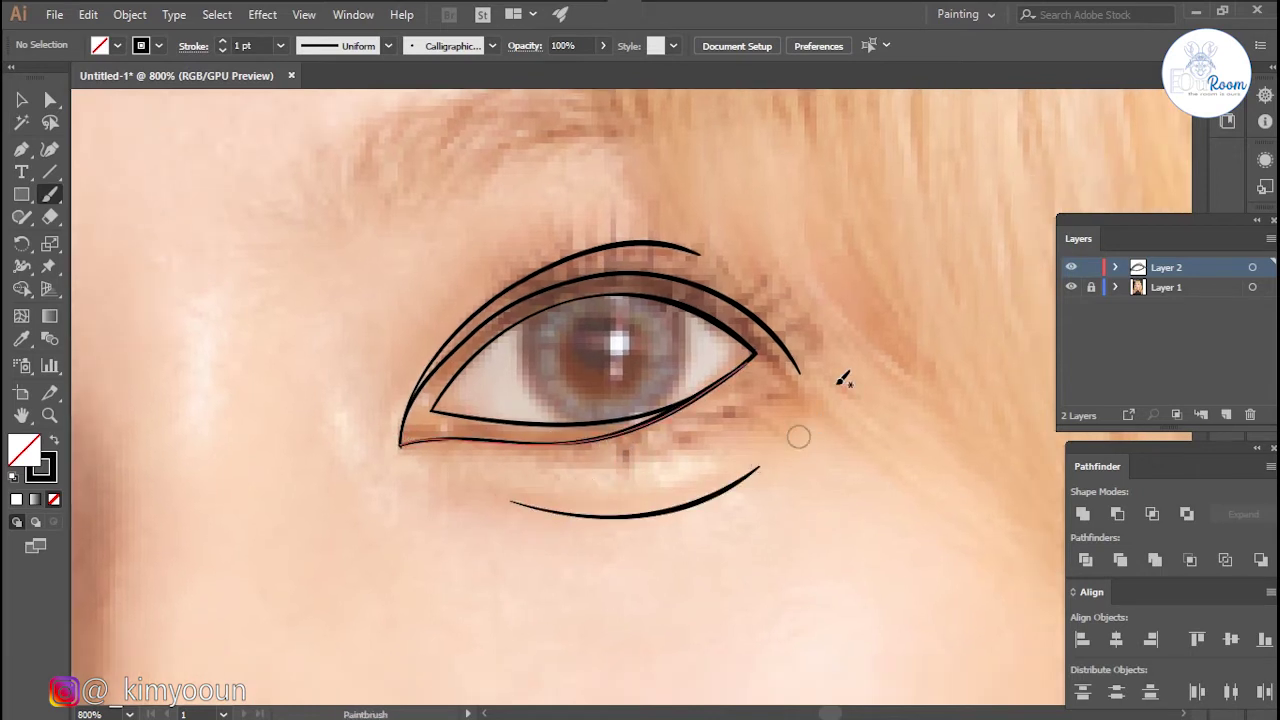
# - Trace the iris circle and remove a stray stroke near the inner corner
pyautogui.scroll(2, 544, 332)
pyautogui.scroll(1, 544, 332)
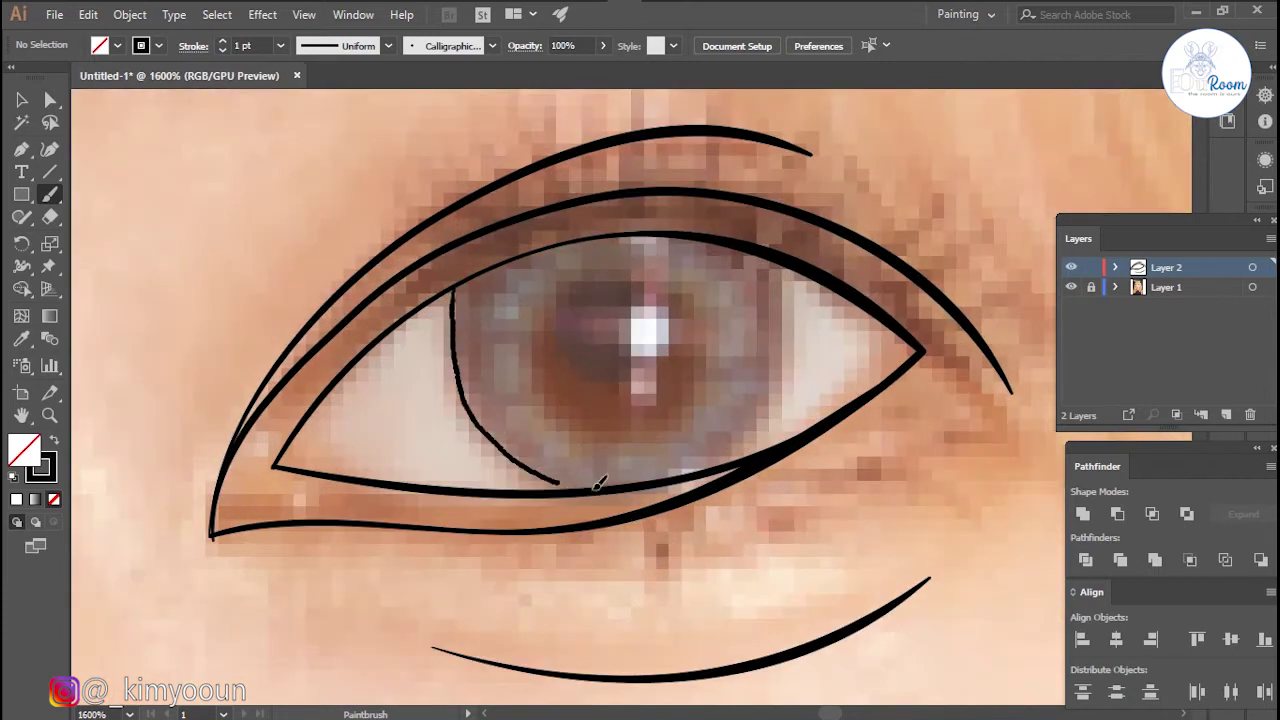
pyautogui.moveTo(584, 482); pyautogui.dragTo(590, 487)
pyautogui.moveTo(771, 257); pyautogui.dragTo(735, 462)
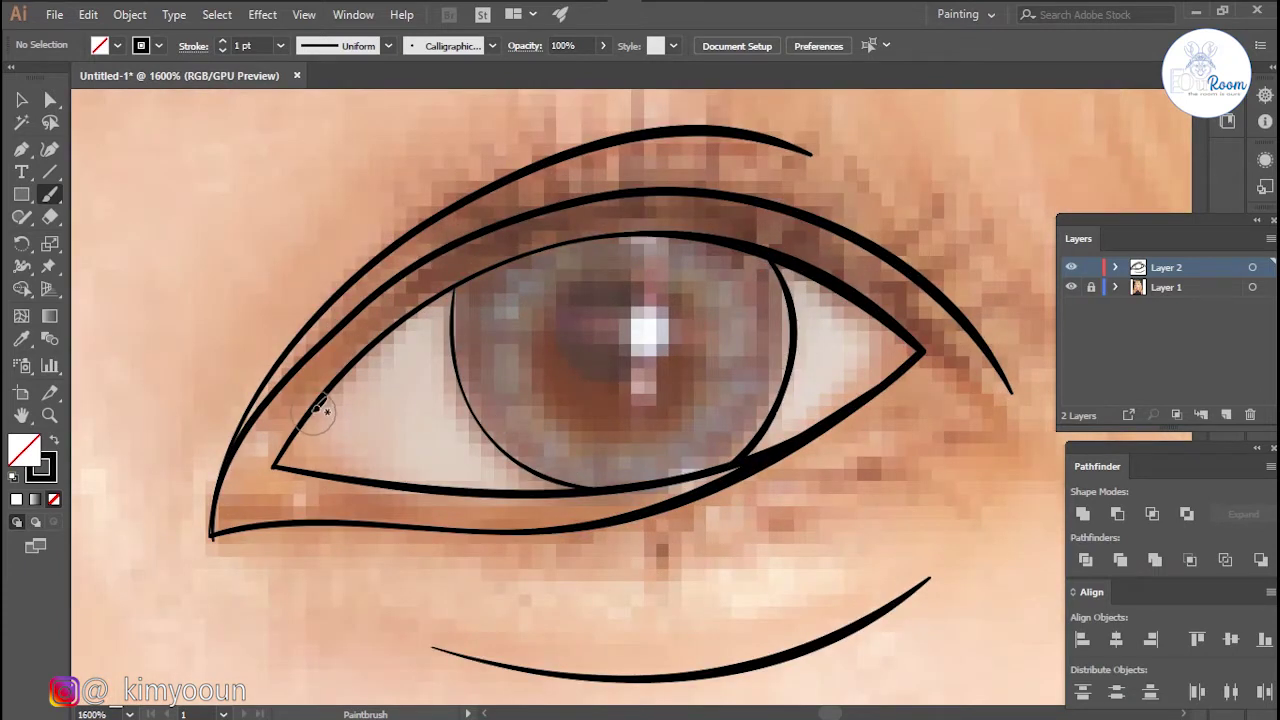
pyautogui.hotkey('ctrl', 'z')
pyautogui.scroll(-2, 438, 445)
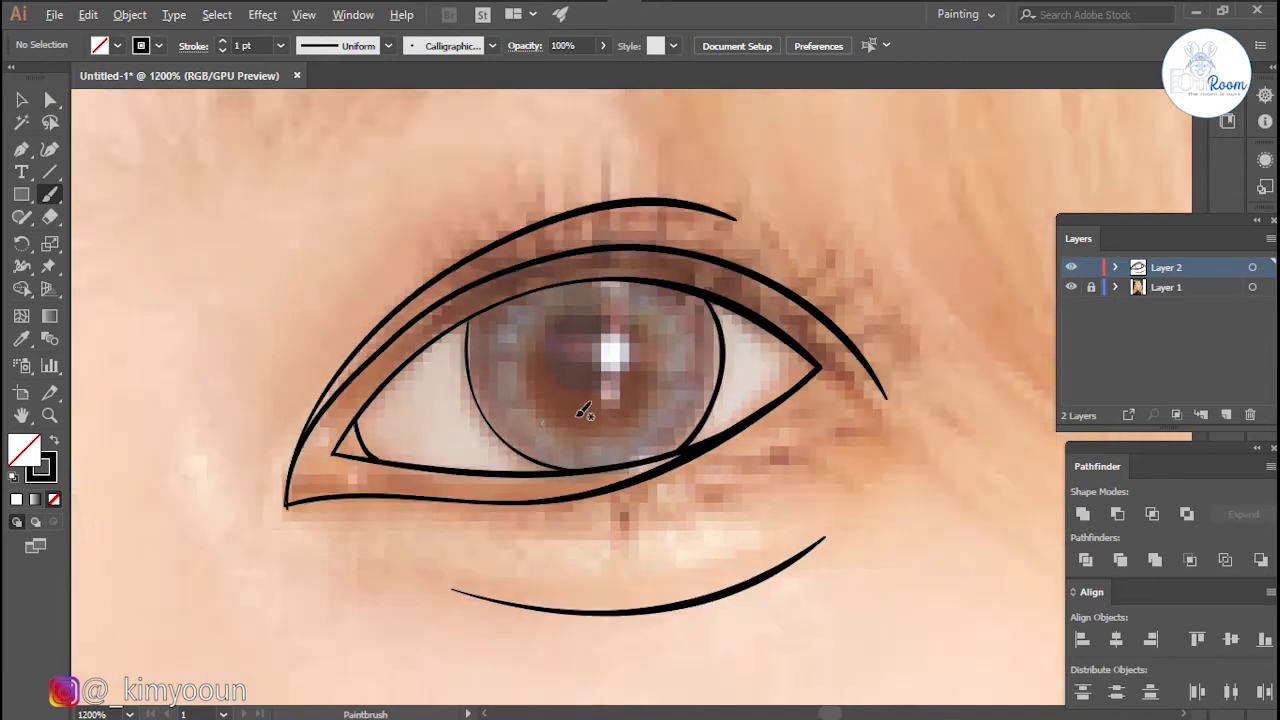
pyautogui.scroll(-3, 580, 409)
pyautogui.scroll(2, 612, 330)
pyautogui.scroll(1, 593, 360)
# - Paint many fine hair strokes across the eyebrow from its inner end to its outer tip
pyautogui.moveTo(398, 527)
pyautogui.mouseDown()
pyautogui.moveTo(402, 452)
pyautogui.moveTo(462, 452)
pyautogui.mouseUp()
pyautogui.moveTo(404, 522)
pyautogui.mouseDown()
pyautogui.moveTo(482, 450)
pyautogui.moveTo(512, 445)
pyautogui.mouseUp()
pyautogui.moveTo(449, 531); pyautogui.dragTo(600, 412)
pyautogui.moveTo(509, 523); pyautogui.dragTo(738, 402)
pyautogui.moveTo(548, 500)
pyautogui.mouseDown()
pyautogui.moveTo(636, 451)
pyautogui.moveTo(852, 405)
pyautogui.mouseUp()
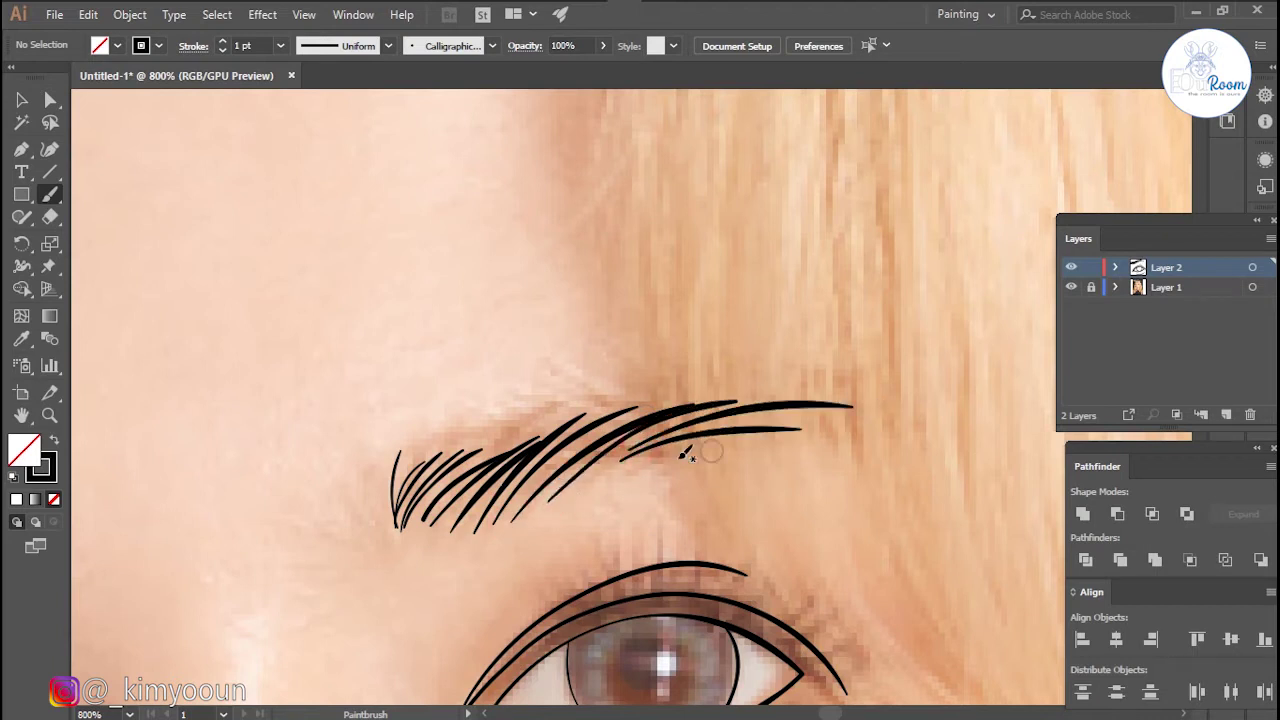
pyautogui.moveTo(622, 462); pyautogui.dragTo(862, 450)
pyautogui.moveTo(435, 515)
pyautogui.mouseDown()
pyautogui.moveTo(575, 415)
pyautogui.moveTo(680, 405)
pyautogui.mouseUp()
pyautogui.moveTo(551, 497); pyautogui.dragTo(780, 400)
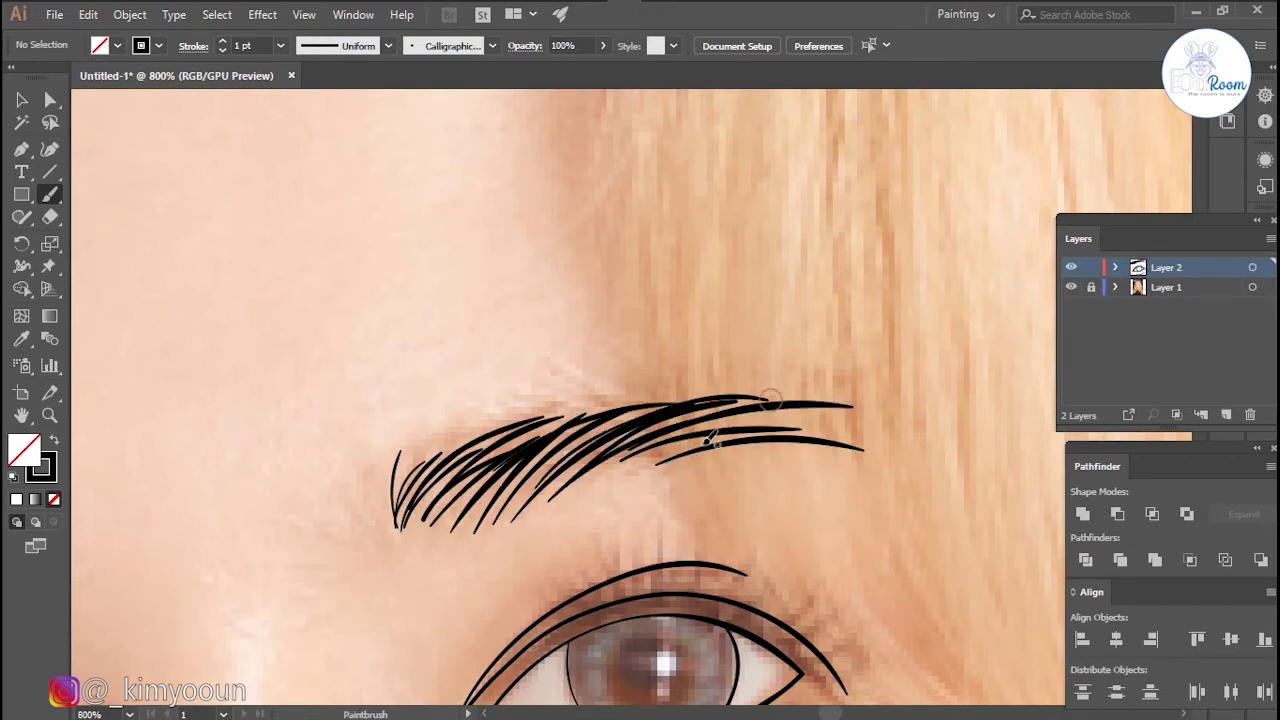
pyautogui.moveTo(655, 458); pyautogui.dragTo(870, 400)
pyautogui.moveTo(421, 532)
pyautogui.mouseDown()
pyautogui.moveTo(535, 430)
pyautogui.moveTo(488, 422)
pyautogui.mouseUp()
pyautogui.moveTo(455, 518)
pyautogui.mouseDown()
pyautogui.moveTo(528, 410)
pyautogui.moveTo(605, 402)
pyautogui.mouseUp()
pyautogui.moveTo(478, 530); pyautogui.dragTo(645, 415)
pyautogui.moveTo(585, 500); pyautogui.dragTo(738, 403)
pyautogui.moveTo(620, 486); pyautogui.dragTo(756, 410)
pyautogui.moveTo(500, 525); pyautogui.dragTo(778, 386)
pyautogui.moveTo(612, 502); pyautogui.dragTo(858, 398)
pyautogui.moveTo(650, 415); pyautogui.dragTo(845, 376)
pyautogui.moveTo(593, 435); pyautogui.dragTo(842, 381)
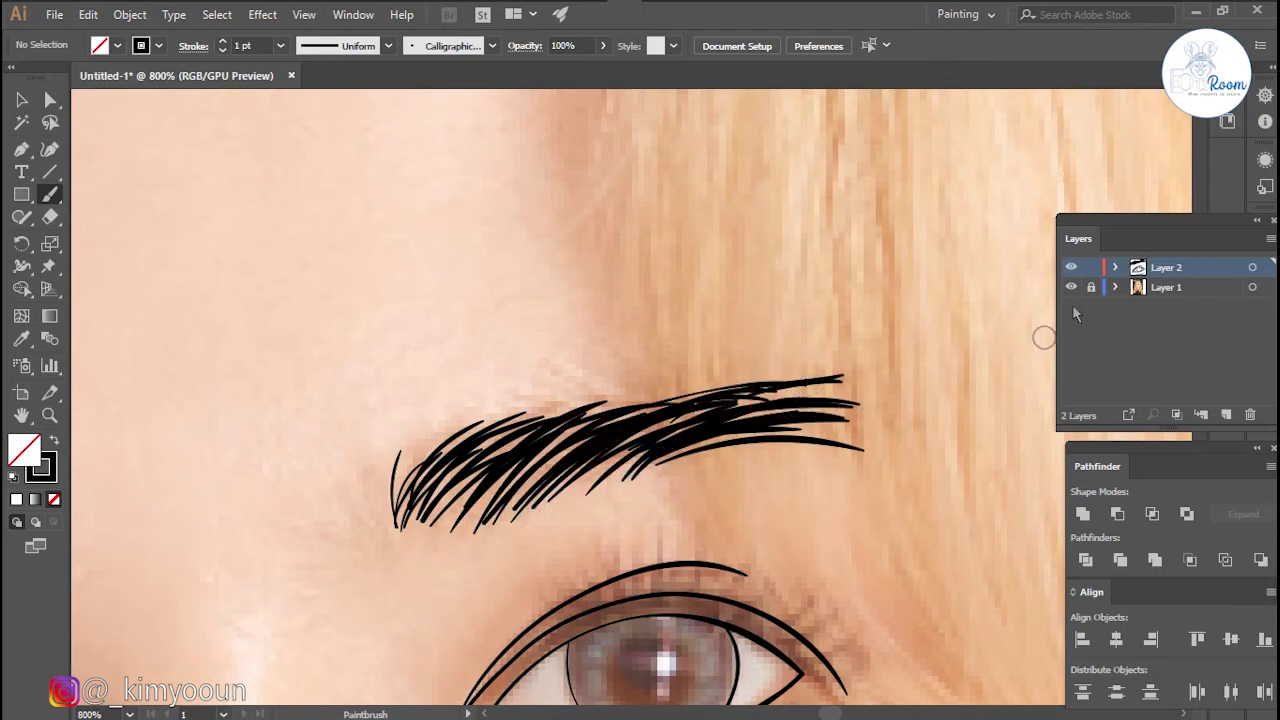
# - Select all the eyebrow strokes and recolour them dark brown (R=66 G=33 B=11)
pyautogui.scroll(-2, 826, 428)
pyautogui.press('v')
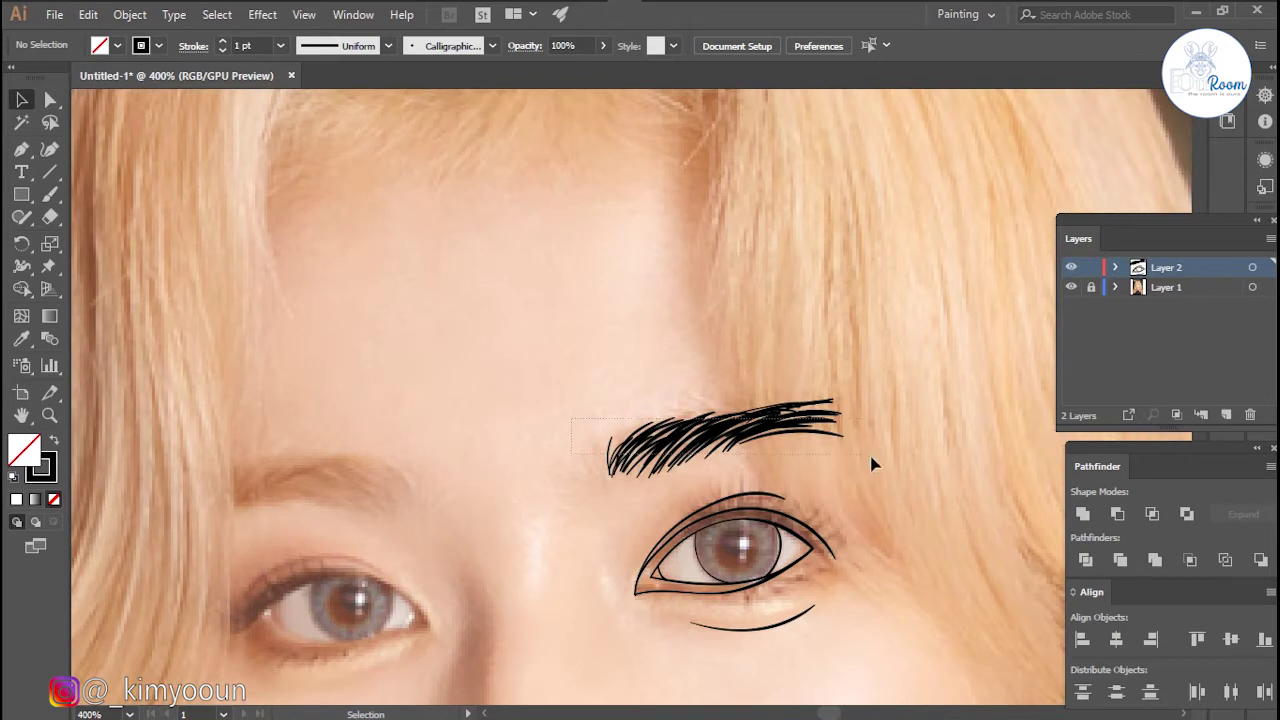
pyautogui.moveTo(872, 463); pyautogui.dragTo(874, 462)
pyautogui.click(158, 45)
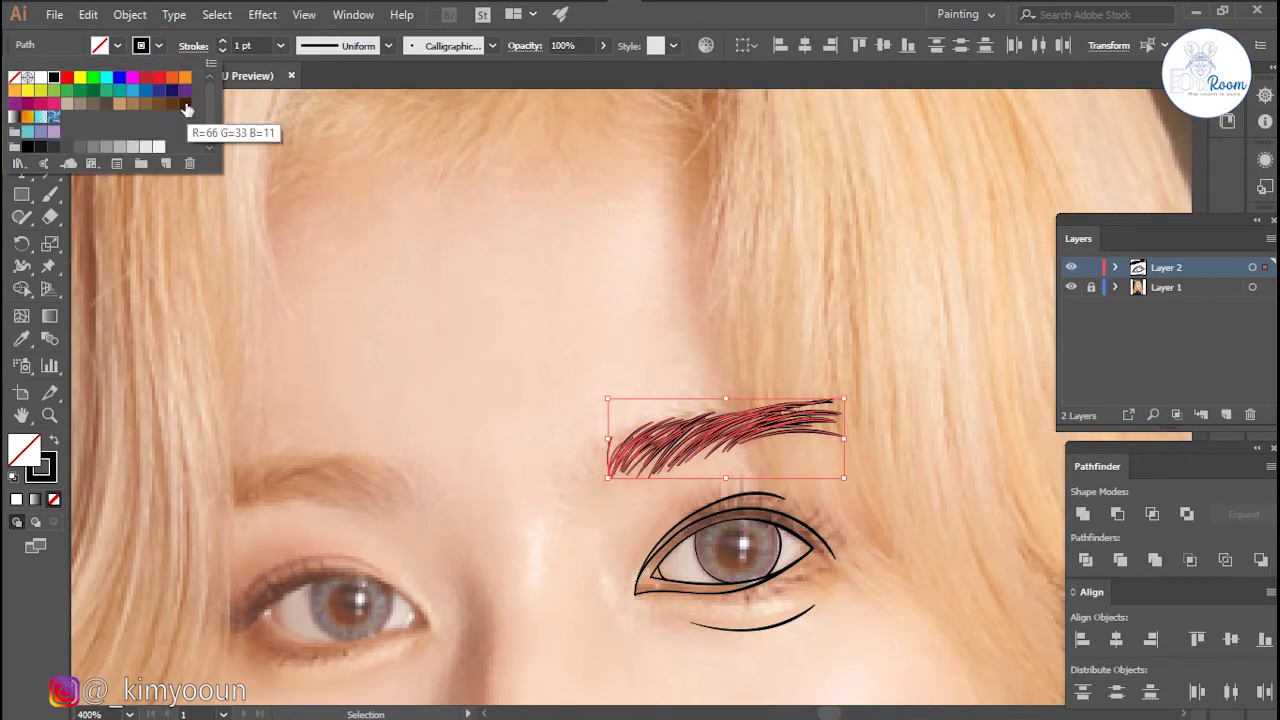
pyautogui.click(186, 107)
pyautogui.click(403, 281)
# - Hide and re-show the photo layer to check the line art, returning to the Paintbrush
pyautogui.scroll(-1, 524, 497)
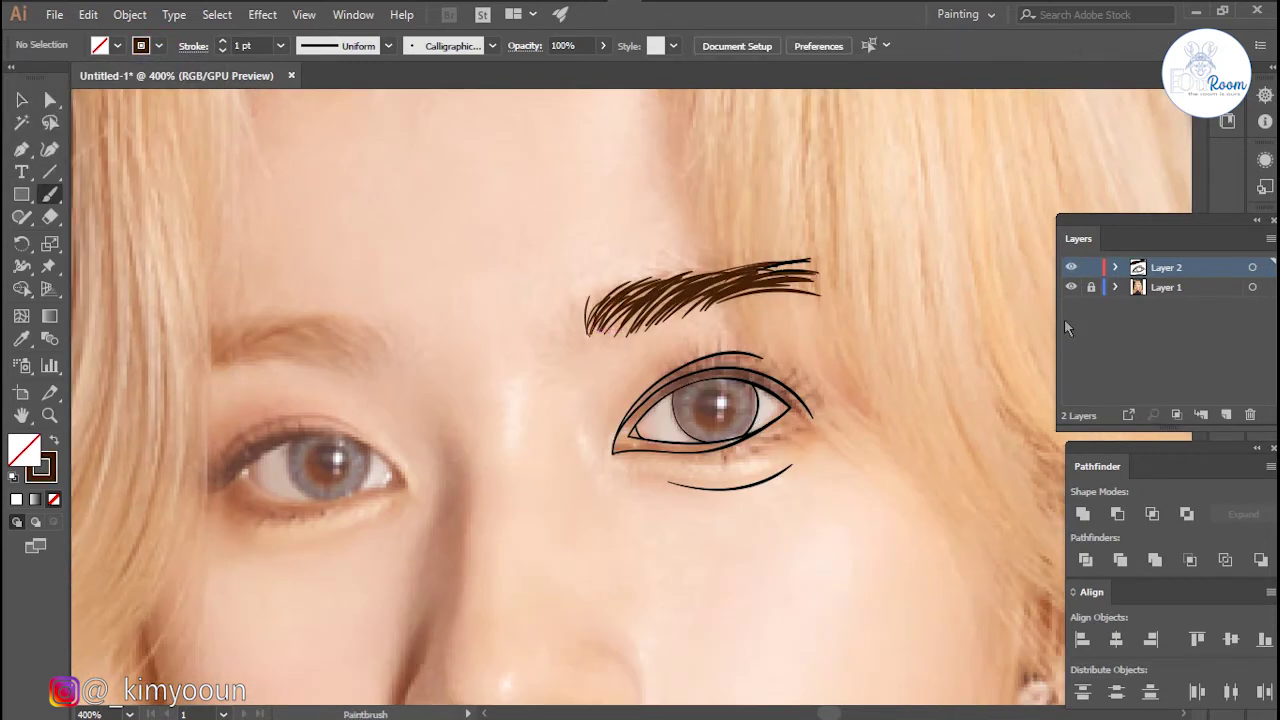
pyautogui.click(1071, 287)
pyautogui.press('b')
pyautogui.click(1071, 287)
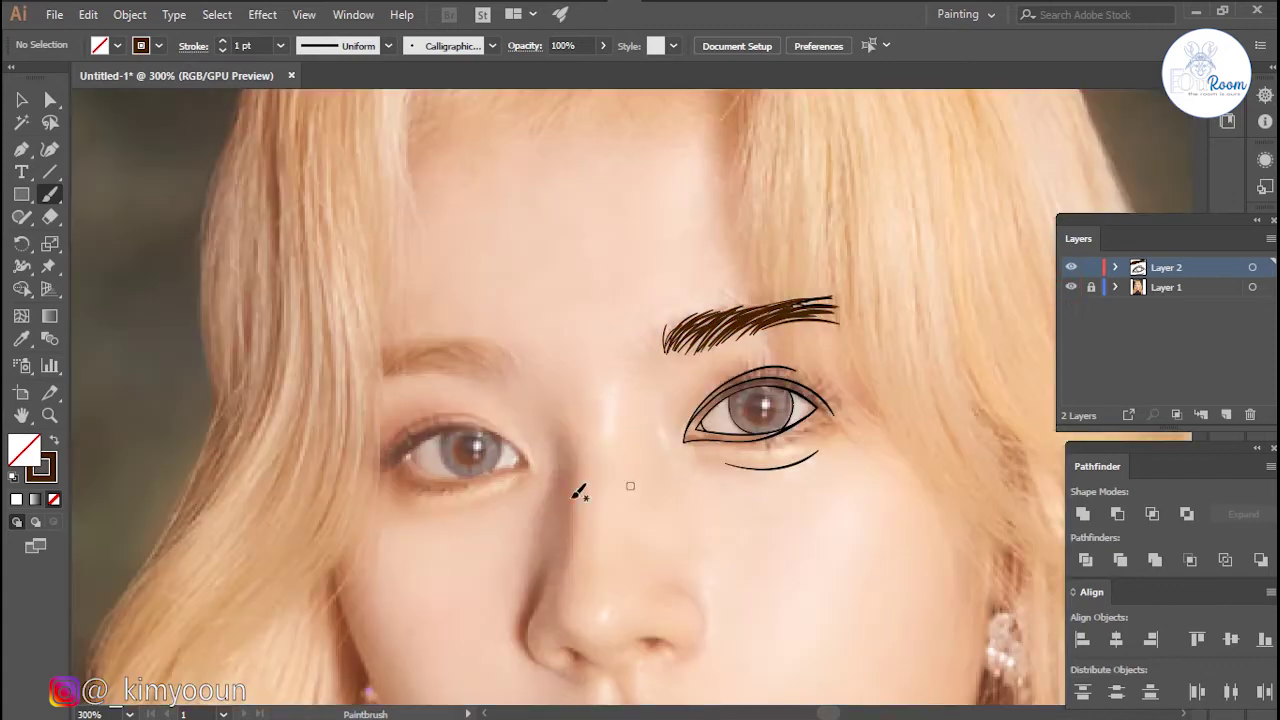
# - Remove a stray brown stroke, then trace the left eye's lower and upper eyelids
pyautogui.scroll(1, 491, 429)
pyautogui.scroll(3, 400, 400)
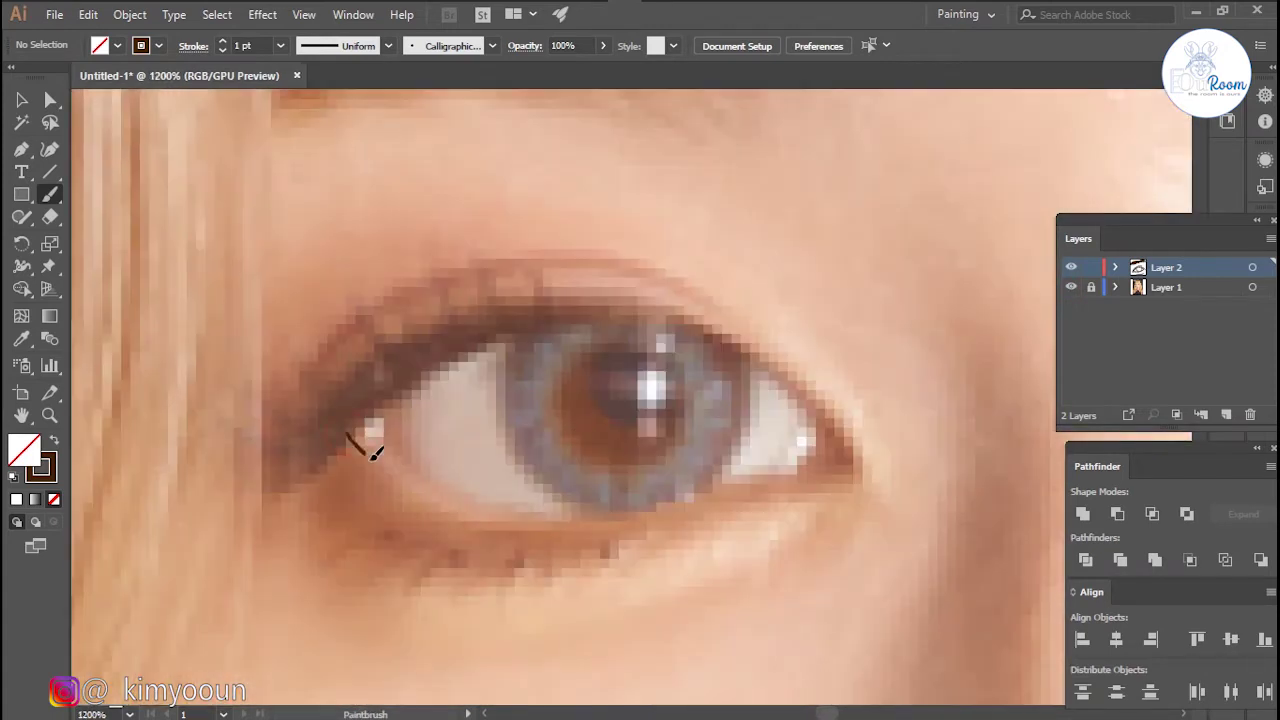
pyautogui.hotkey('ctrl', 'z')
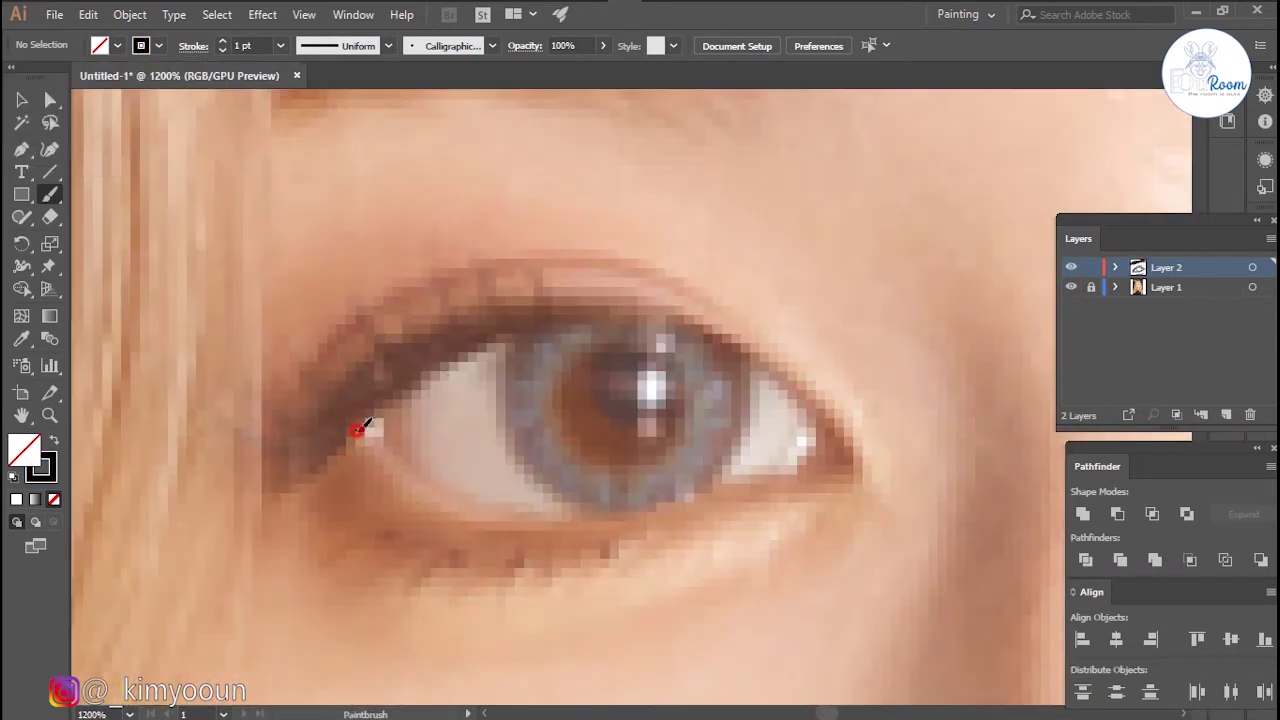
pyautogui.moveTo(588, 513); pyautogui.dragTo(719, 487)
pyautogui.moveTo(825, 468); pyautogui.dragTo(856, 469)
pyautogui.moveTo(728, 340); pyautogui.dragTo(549, 313)
pyautogui.moveTo(363, 420); pyautogui.dragTo(357, 425)
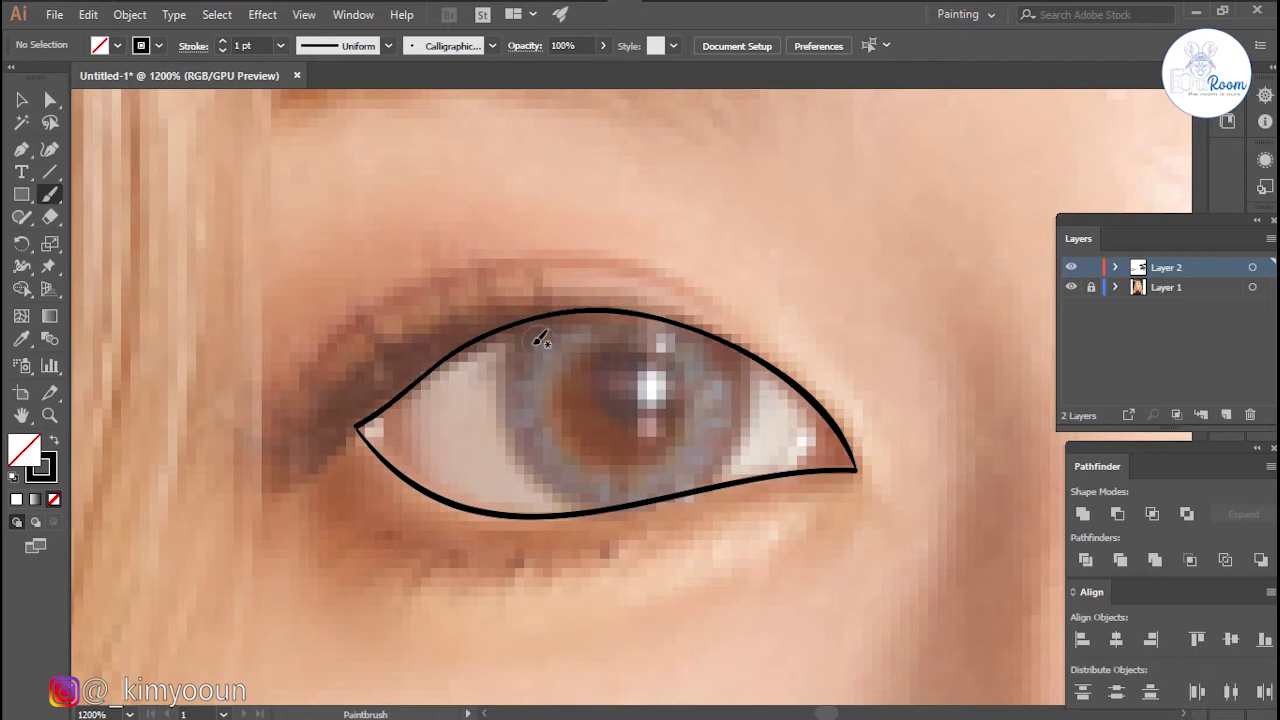
# - Trace the left eye's iris, a thick winged lash line, and the crease above the eye
pyautogui.moveTo(539, 483); pyautogui.dragTo(590, 512)
pyautogui.moveTo(749, 424); pyautogui.dragTo(752, 350)
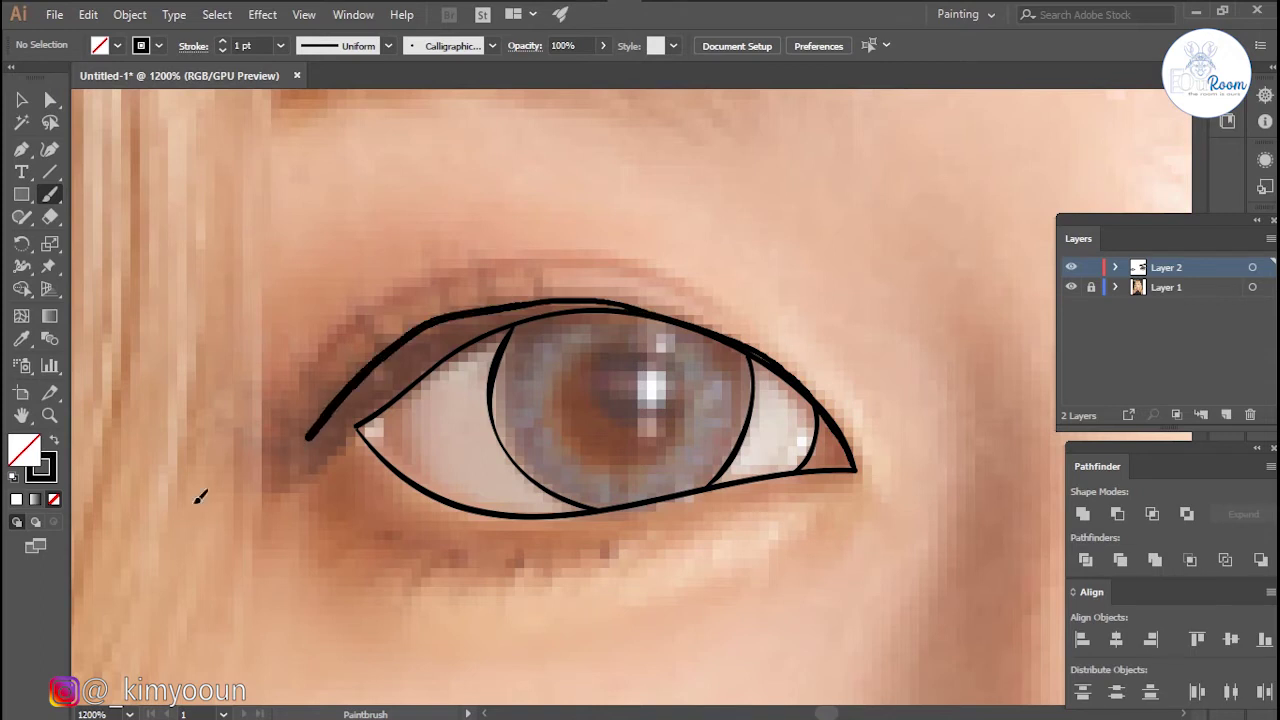
pyautogui.moveTo(398, 343); pyautogui.dragTo(228, 487)
pyautogui.moveTo(397, 289); pyautogui.dragTo(815, 350)
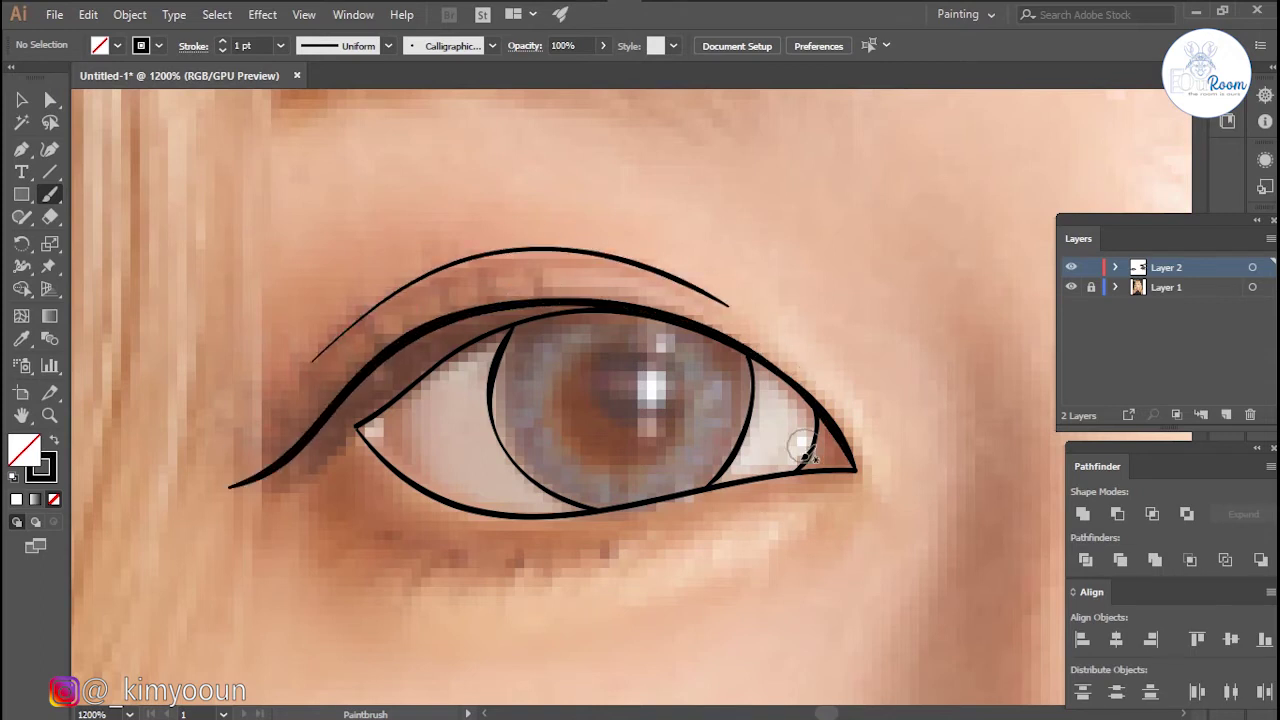
# - Draw the lines beneath the left eye and the curve below its outer corner
pyautogui.moveTo(794, 449); pyautogui.dragTo(748, 246)
pyautogui.moveTo(384, 445); pyautogui.dragTo(460, 460)
pyautogui.moveTo(565, 450); pyautogui.dragTo(686, 386)
pyautogui.hscroll(2, 886, 346)
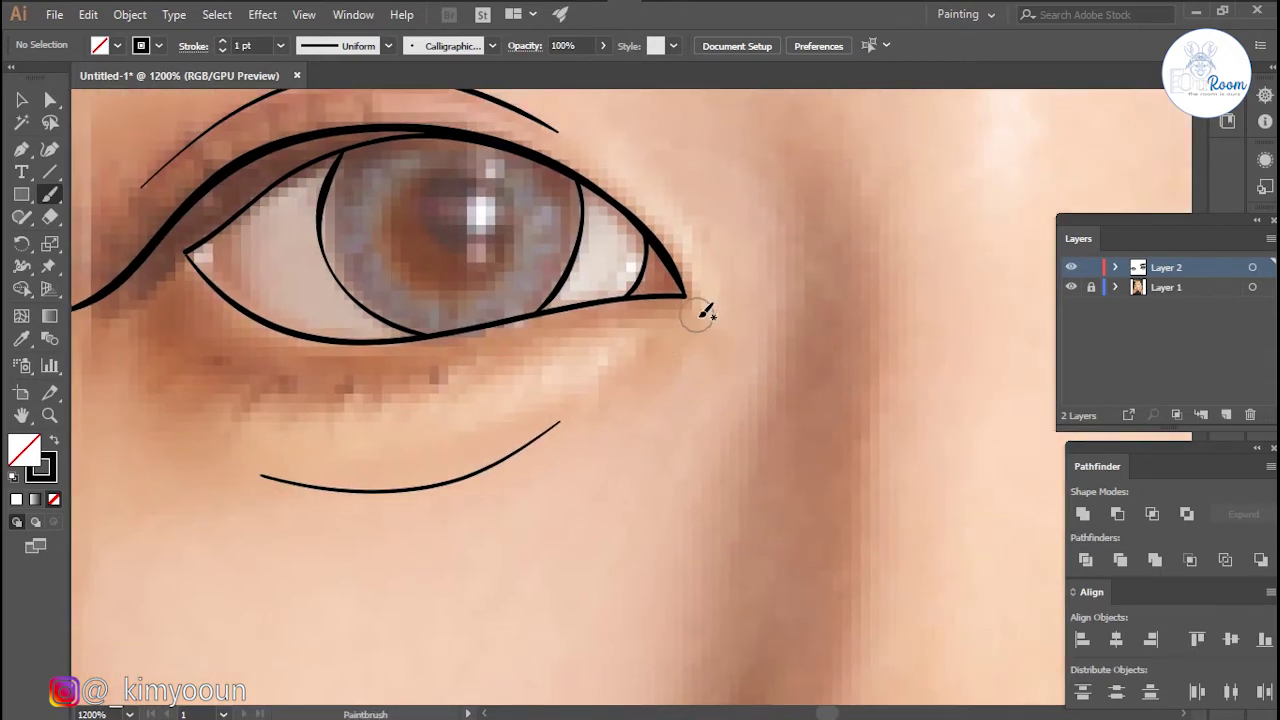
pyautogui.keyDown('alt'); pyautogui.scroll(2, 703, 306); pyautogui.keyUp('alt')
pyautogui.moveTo(600, 400); pyautogui.dragTo(698, 306)
pyautogui.keyDown('alt'); pyautogui.scroll(-2, 790, 300); pyautogui.keyUp('alt')
pyautogui.keyDown('alt'); pyautogui.scroll(-1, 800, 280); pyautogui.keyUp('alt')
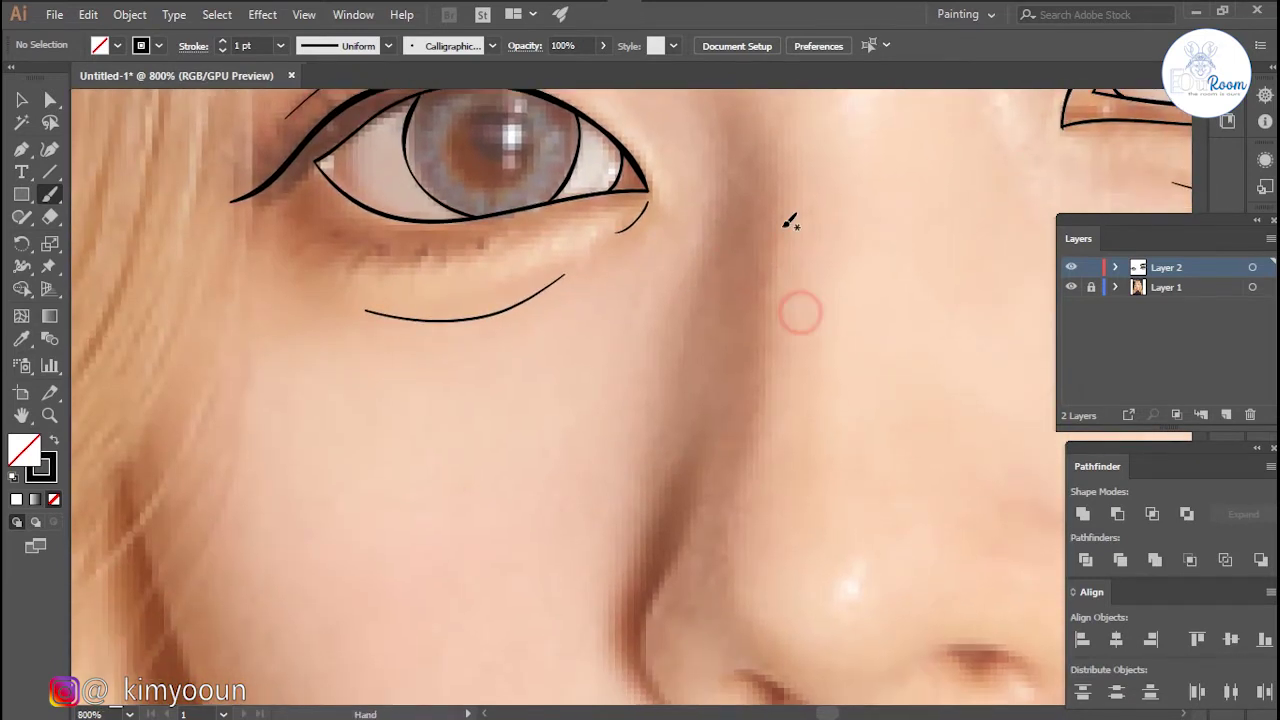
# - Draw the side line of the nose bridge and the curve over the nostril
pyautogui.scroll(2, 780, 260)
pyautogui.moveTo(748, 192); pyautogui.dragTo(725, 470)
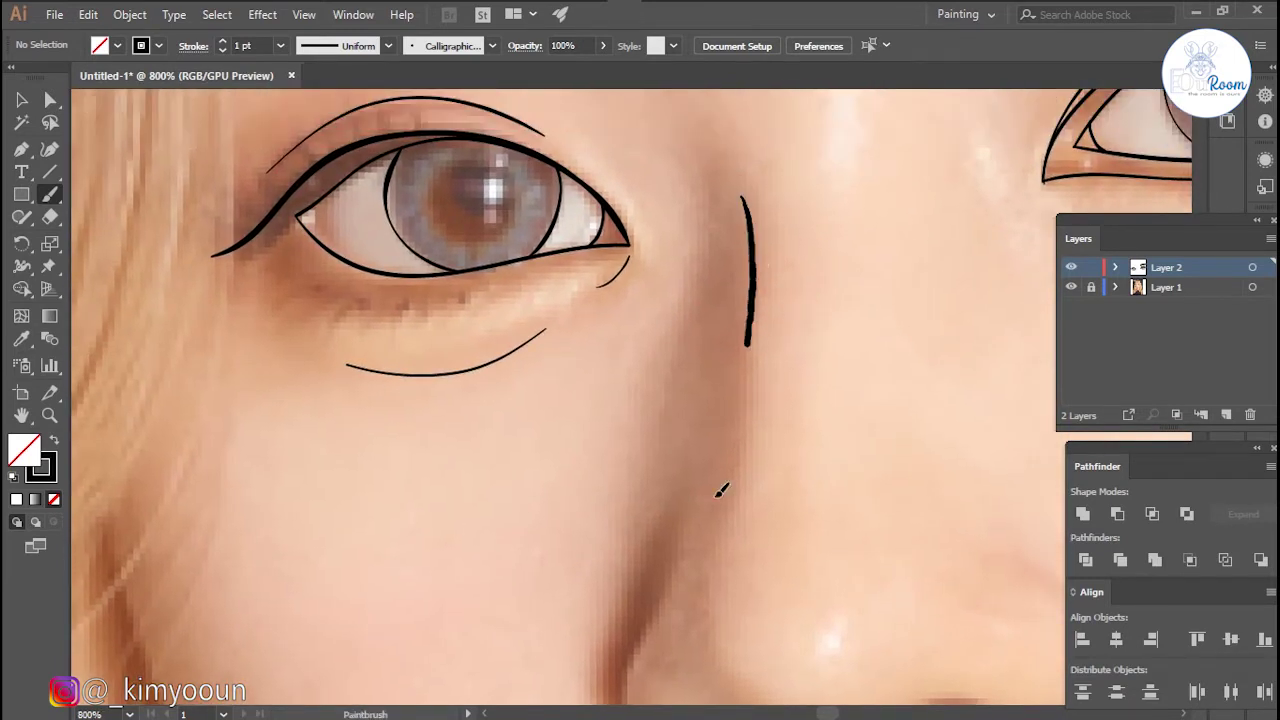
pyautogui.scroll(-2, 757, 300)
pyautogui.keyDown('alt'); pyautogui.scroll(3, 778, 412); pyautogui.keyUp('alt')
pyautogui.keyDown('alt'); pyautogui.scroll(2, 778, 412); pyautogui.keyUp('alt')
pyautogui.moveTo(580, 374); pyautogui.dragTo(818, 437)
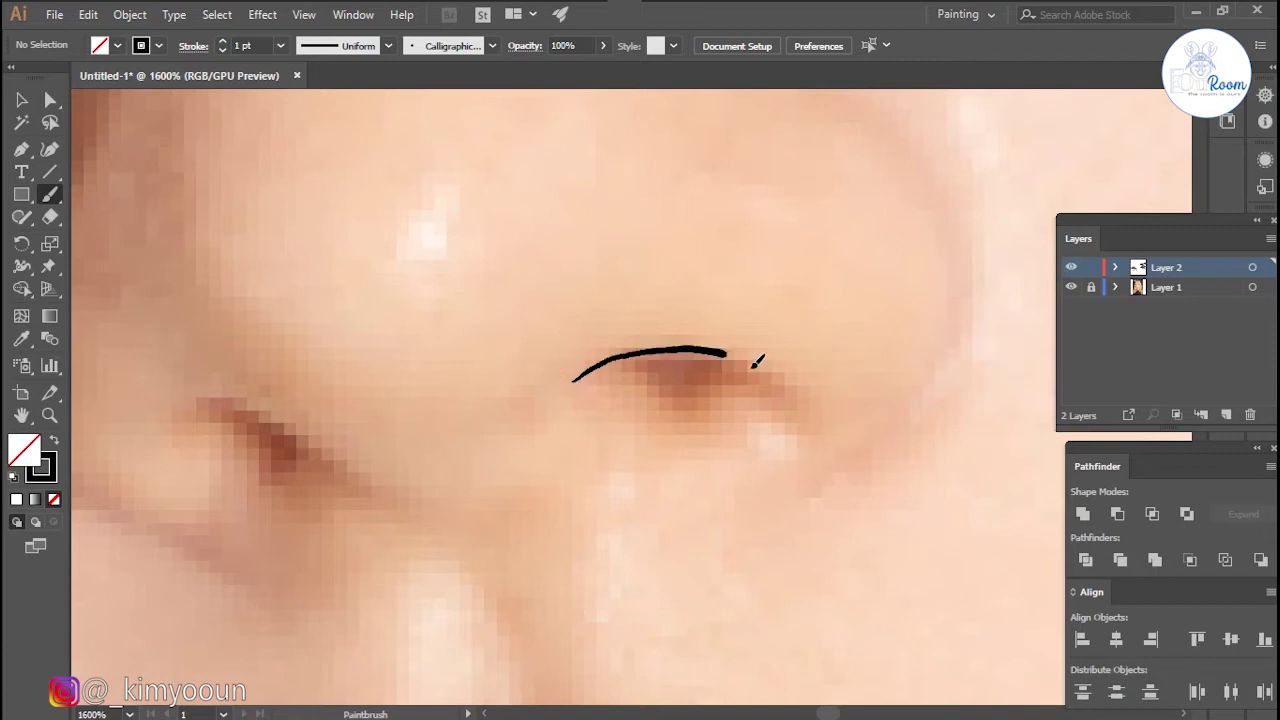
pyautogui.moveTo(582, 377); pyautogui.dragTo(822, 437)
# - Draw the curled left nostril and the long curve around the nose's left side
pyautogui.moveTo(333, 390)
pyautogui.mouseDown()
pyautogui.moveTo(407, 402)
pyautogui.moveTo(437, 477)
pyautogui.moveTo(651, 503)
pyautogui.moveTo(720, 440)
pyautogui.moveTo(410, 356)
pyautogui.moveTo(345, 388)
pyautogui.moveTo(414, 443)
pyautogui.moveTo(528, 451)
pyautogui.mouseUp()
pyautogui.moveTo(511, 322); pyautogui.dragTo(551, 379)
pyautogui.moveTo(557, 582)
pyautogui.mouseDown()
pyautogui.moveTo(360, 560)
pyautogui.moveTo(211, 334)
pyautogui.moveTo(290, 190)
pyautogui.mouseUp()
pyautogui.scroll(5, 423, 160)
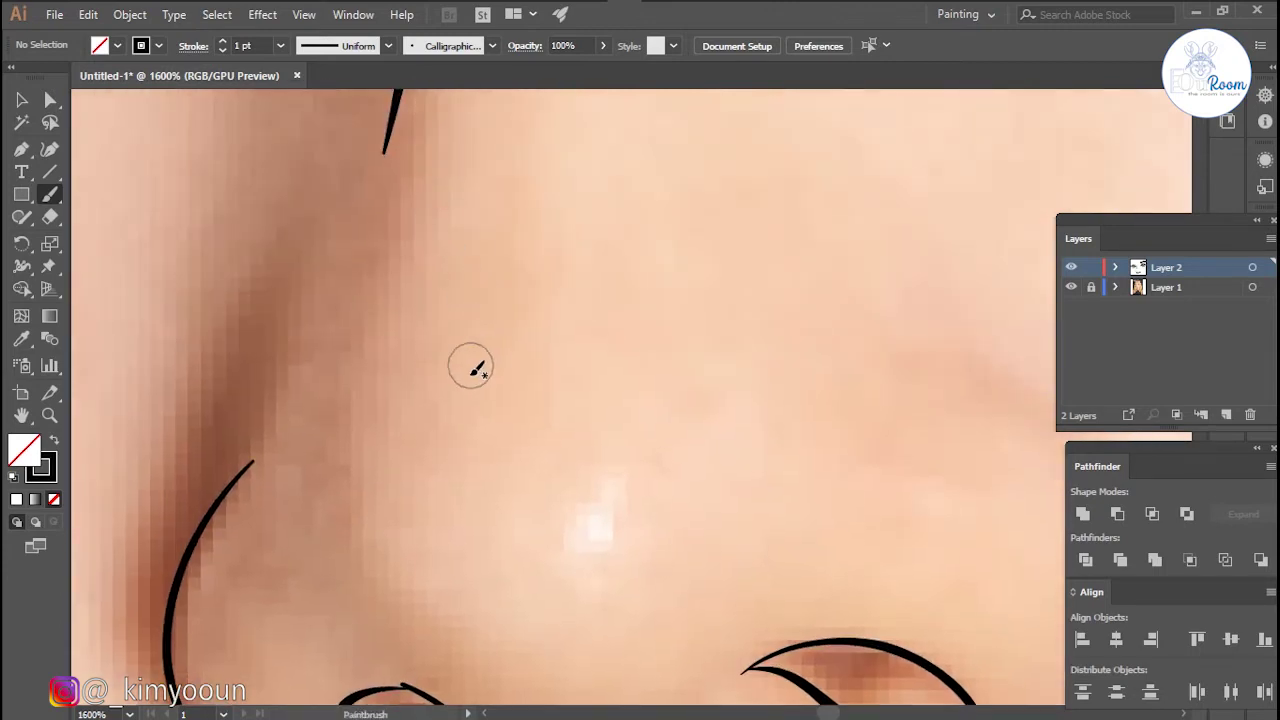
pyautogui.scroll(-1, 372, 300)
# - Trace the right nostril and the long curve up the nose's right side
pyautogui.moveTo(428, 485); pyautogui.dragTo(285, 454)
pyautogui.moveTo(612, 575); pyautogui.dragTo(693, 556)
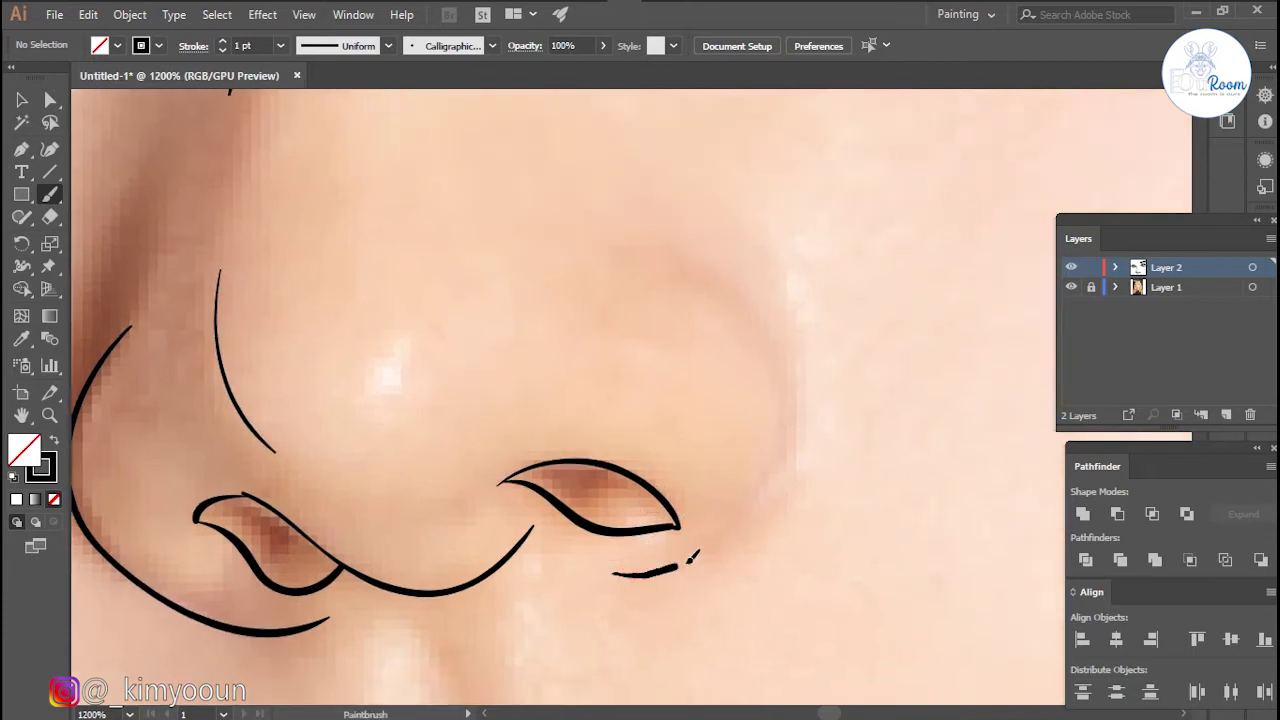
pyautogui.moveTo(680, 270); pyautogui.dragTo(746, 449)
pyautogui.hotkey('ctrl', 'z')
pyautogui.hotkey('ctrl', 'z')
pyautogui.moveTo(614, 580)
pyautogui.mouseDown()
pyautogui.moveTo(780, 400)
pyautogui.moveTo(680, 265)
pyautogui.mouseUp()
pyautogui.scroll(4, 648, 341)
pyautogui.scroll(-2, 654, 343)
pyautogui.scroll(-2, 563, 463)
pyautogui.scroll(-2, 537, 367)
# - Add the short mark below the nose and hide the photo to check the line art
pyautogui.moveTo(537, 367); pyautogui.dragTo(543, 450)
pyautogui.scroll(5, 520, 450)
pyautogui.scroll(1, 600, 420)
pyautogui.scroll(1, 700, 371)
pyautogui.click(1071, 288)
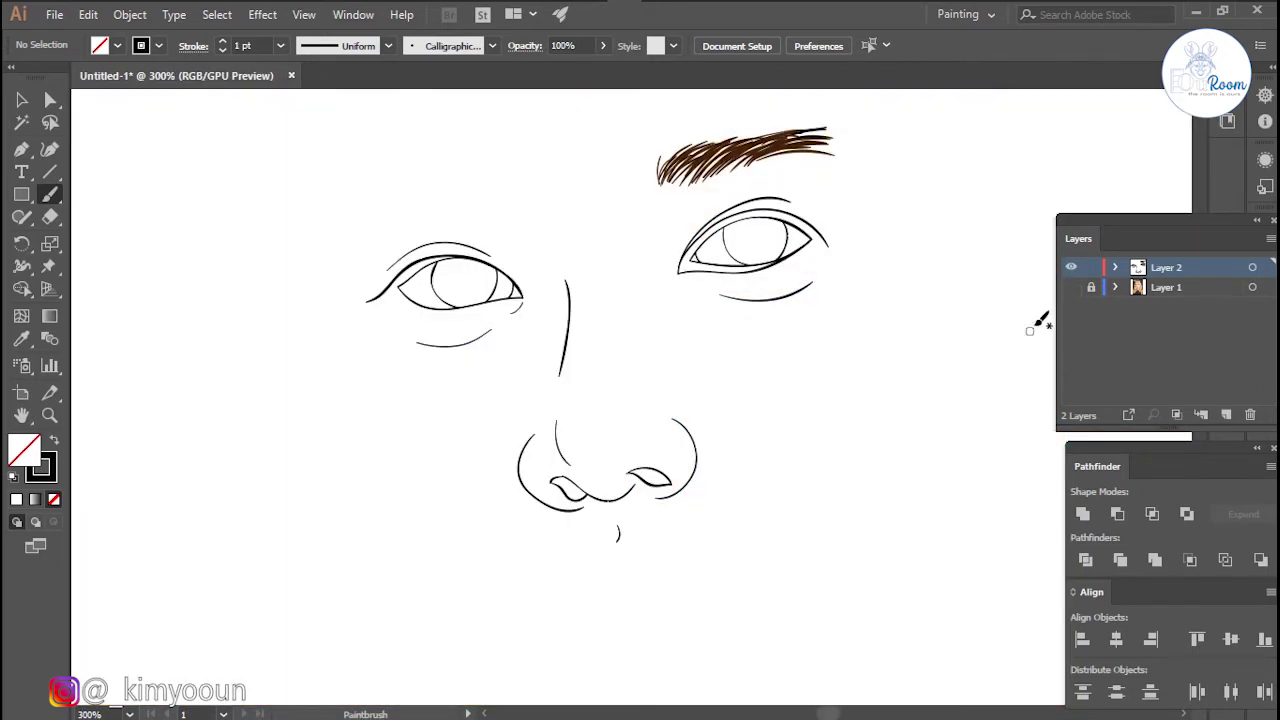
# - Show the photo again and paint the first eyebrow hairs, fanning from the tip along the left half
pyautogui.click(1071, 288)
pyautogui.scroll(-2, 575, 343)
pyautogui.scroll(-2, 551, 314)
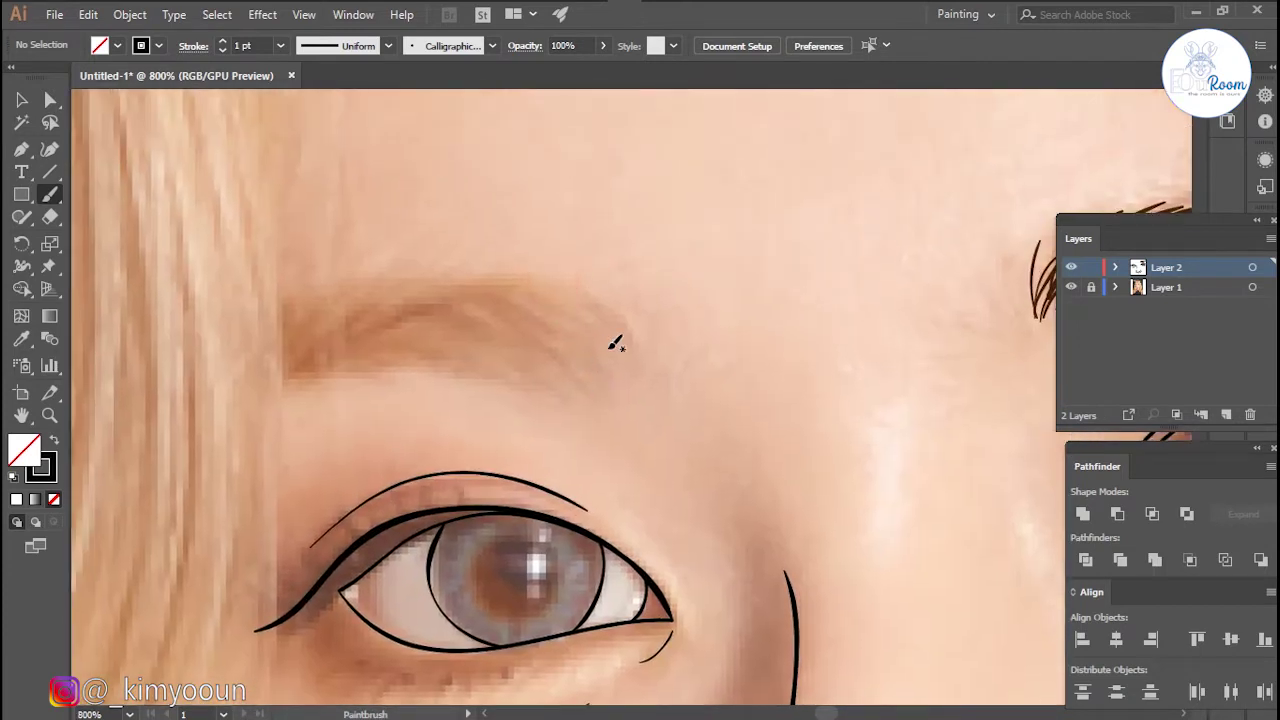
pyautogui.scroll(-2, 611, 343)
pyautogui.moveTo(542, 294); pyautogui.dragTo(500, 257)
pyautogui.moveTo(643, 373)
pyautogui.mouseDown()
pyautogui.moveTo(410, 263)
pyautogui.moveTo(385, 275)
pyautogui.mouseUp()
pyautogui.moveTo(626, 372)
pyautogui.mouseDown()
pyautogui.moveTo(375, 300)
pyautogui.moveTo(225, 350)
pyautogui.mouseUp()
pyautogui.moveTo(560, 385); pyautogui.dragTo(148, 358)
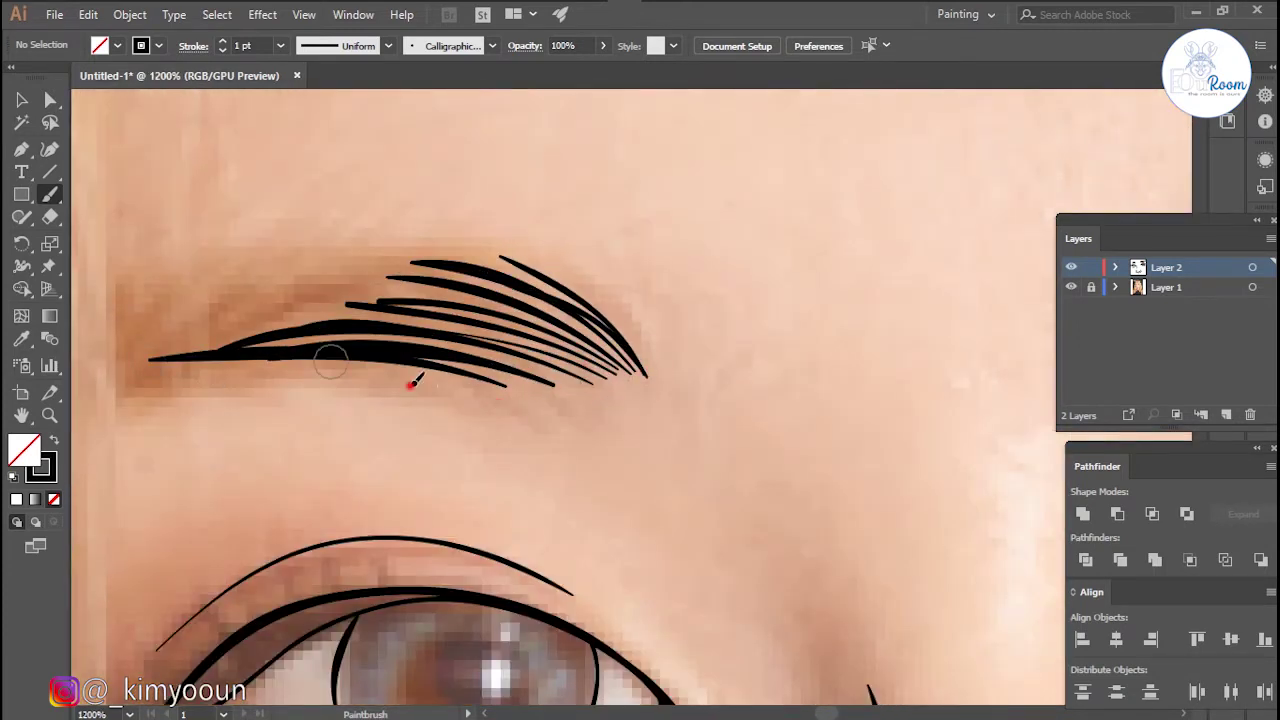
pyautogui.moveTo(415, 385); pyautogui.dragTo(132, 392)
# - Thicken the eyebrow's left, middle, top and right tail with more hair strokes
pyautogui.moveTo(532, 392); pyautogui.dragTo(120, 372)
pyautogui.moveTo(440, 320); pyautogui.dragTo(118, 330)
pyautogui.moveTo(600, 330); pyautogui.dragTo(157, 384)
pyautogui.moveTo(490, 264); pyautogui.dragTo(110, 350)
pyautogui.moveTo(596, 350); pyautogui.dragTo(392, 325)
pyautogui.moveTo(543, 374); pyautogui.dragTo(136, 340)
pyautogui.moveTo(572, 300); pyautogui.dragTo(114, 368)
pyautogui.moveTo(615, 400); pyautogui.dragTo(370, 295)
pyautogui.moveTo(625, 345); pyautogui.dragTo(110, 285)
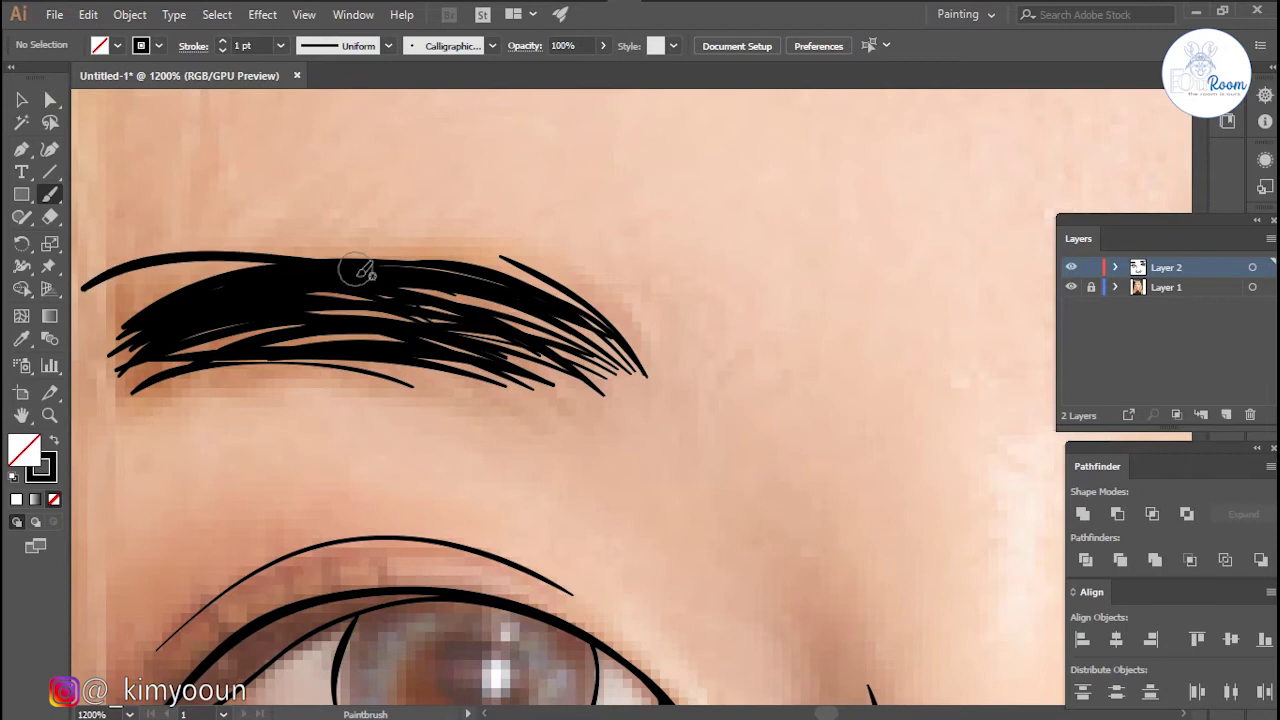
# - Extend the eyebrow further left and add hair strokes to its lower left
pyautogui.moveTo(385, 258); pyautogui.dragTo(75, 320)
pyautogui.moveTo(229, 277); pyautogui.dragTo(75, 345)
pyautogui.moveTo(217, 330); pyautogui.dragTo(85, 415)
pyautogui.moveTo(194, 357); pyautogui.dragTo(95, 380)
# - Select all the eyebrow strokes with the Selection tool (V)
pyautogui.scroll(-2, 651, 323)
pyautogui.press('v')
pyautogui.moveTo(646, 357); pyautogui.dragTo(374, 234)
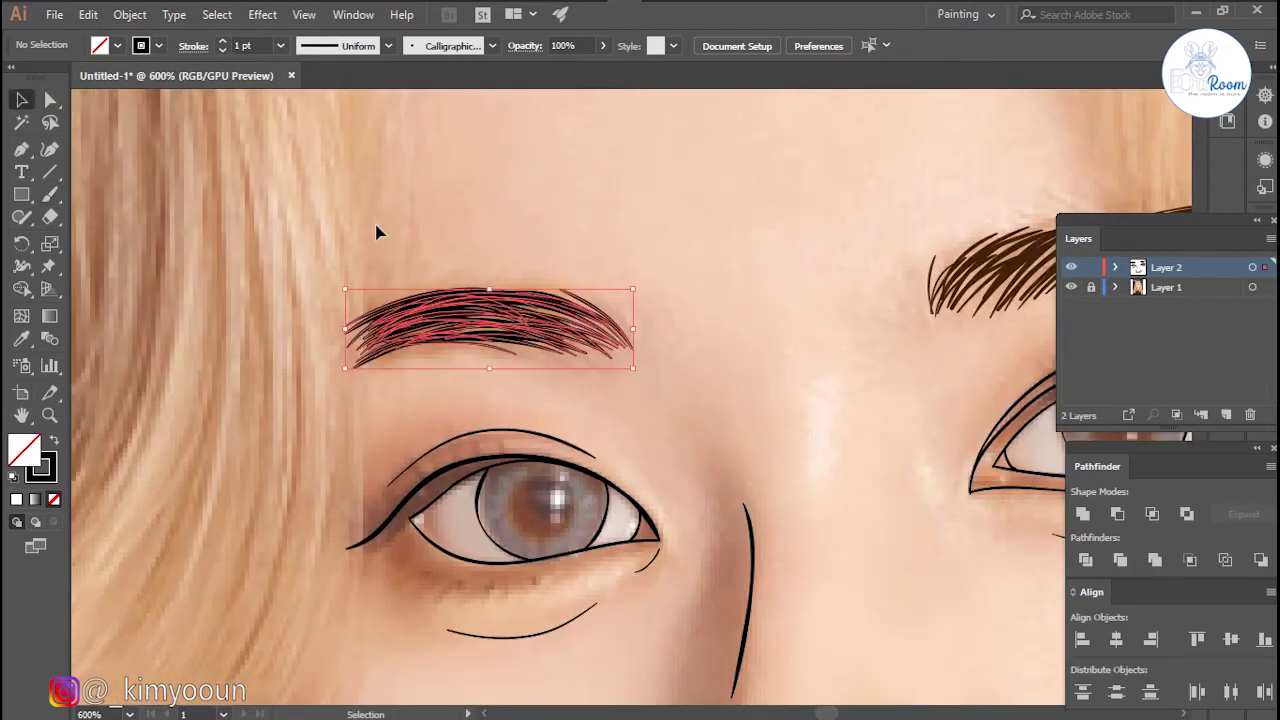
# - Make the eyebrow strokes dark brown, then reset the Paintbrush stroke colour to black
pyautogui.click(158, 45)
pyautogui.click(185, 103)
pyautogui.click(684, 300)
pyautogui.press('b')
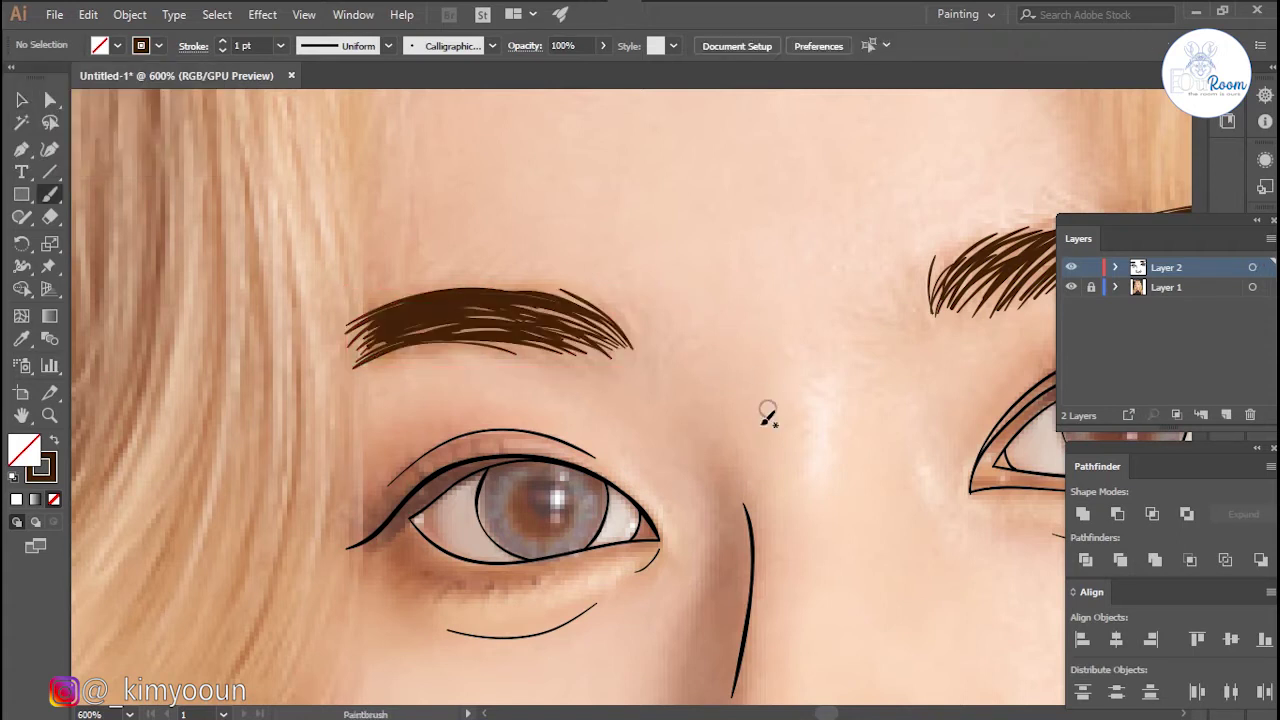
pyautogui.click(158, 45)
pyautogui.click(50, 76)
# - Hide the photo to review the line art, then show it again
pyautogui.scroll(-2, 748, 309)
pyautogui.click(1071, 287)
pyautogui.click(1071, 287)
pyautogui.scroll(-3, 743, 449)
pyautogui.scroll(3, 692, 437)
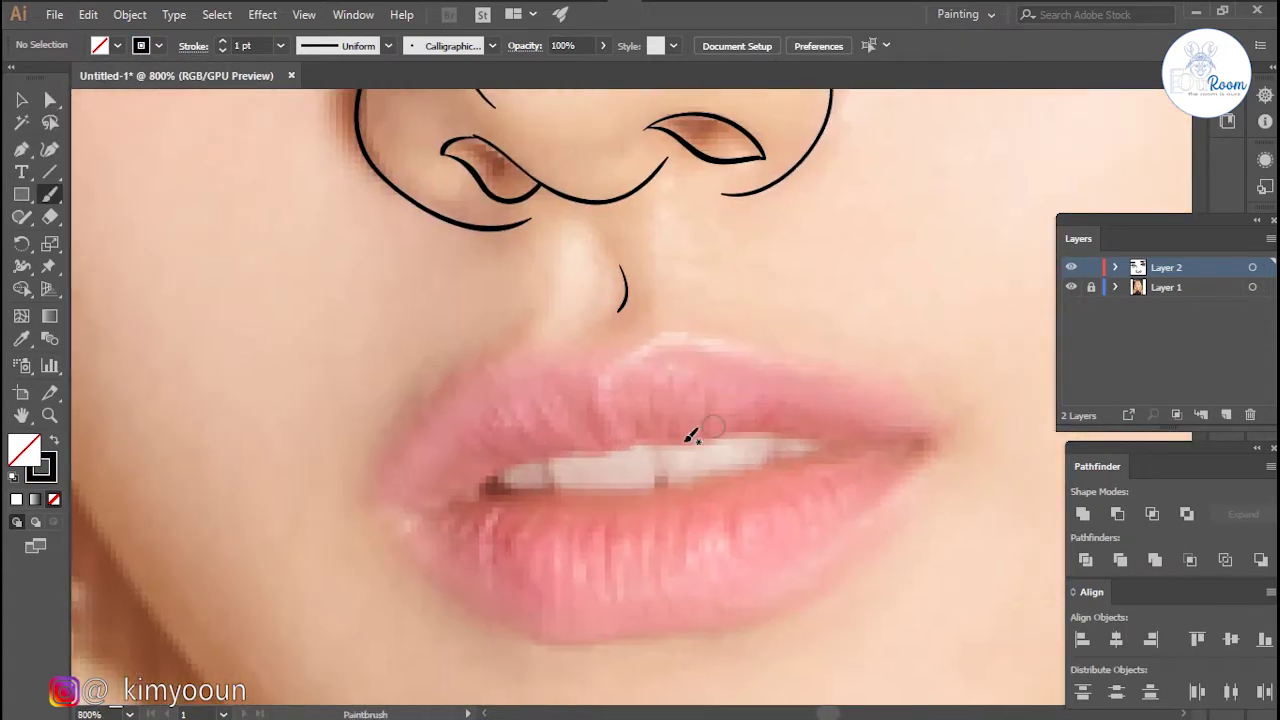
# - Trace the upper lip outline from the left corner to the right corner, redoing the left part
pyautogui.moveTo(477, 495); pyautogui.dragTo(493, 452)
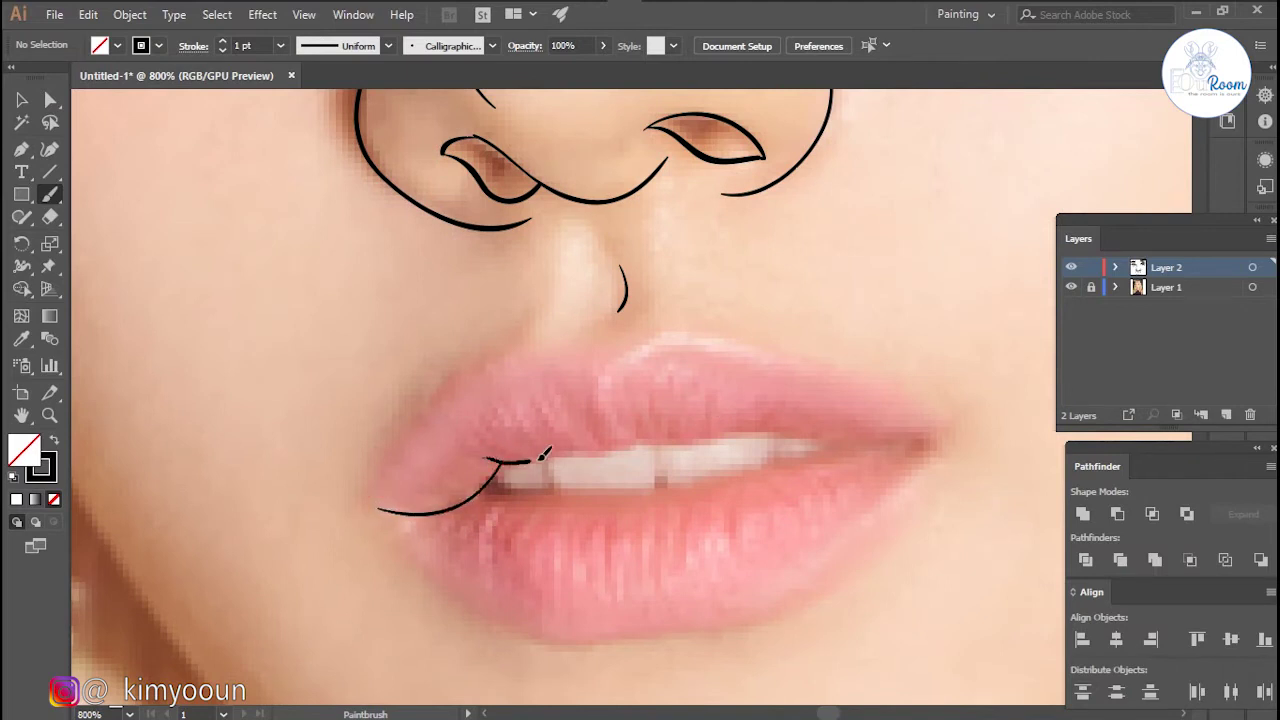
pyautogui.moveTo(625, 440)
pyautogui.mouseDown()
pyautogui.moveTo(652, 424)
pyautogui.moveTo(907, 412)
pyautogui.mouseUp()
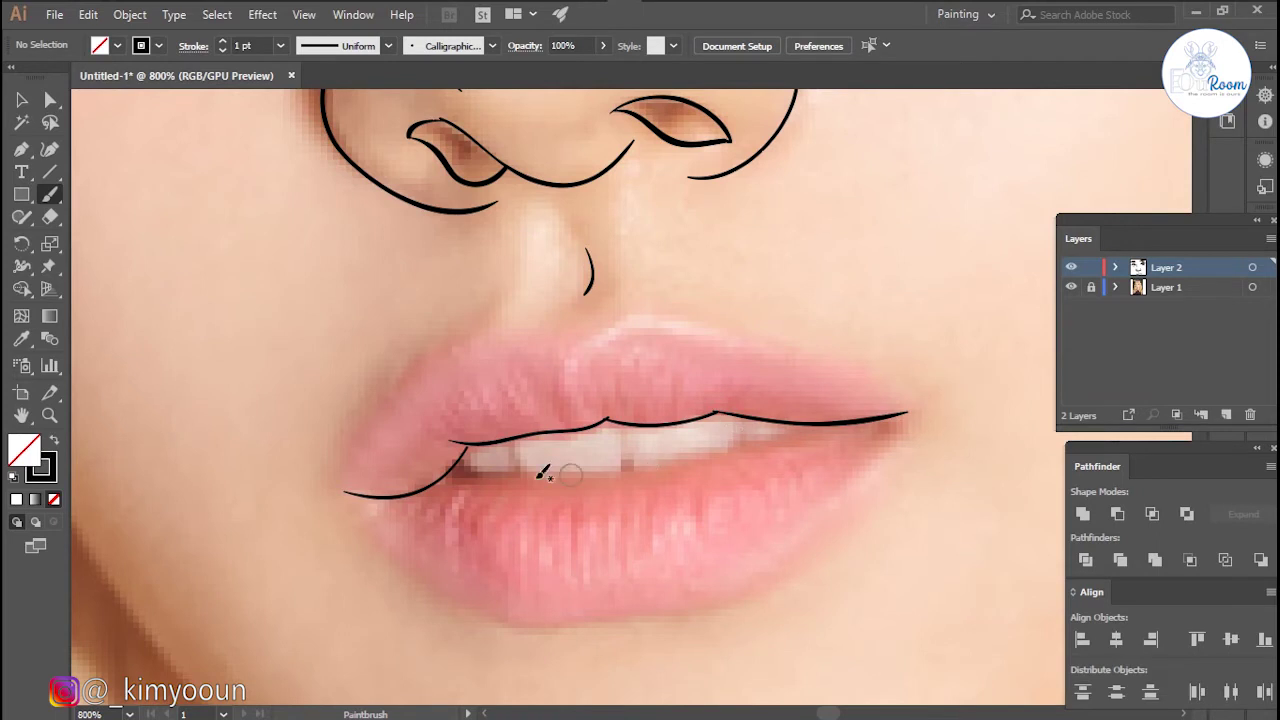
pyautogui.hotkey('ctrl', 'z')
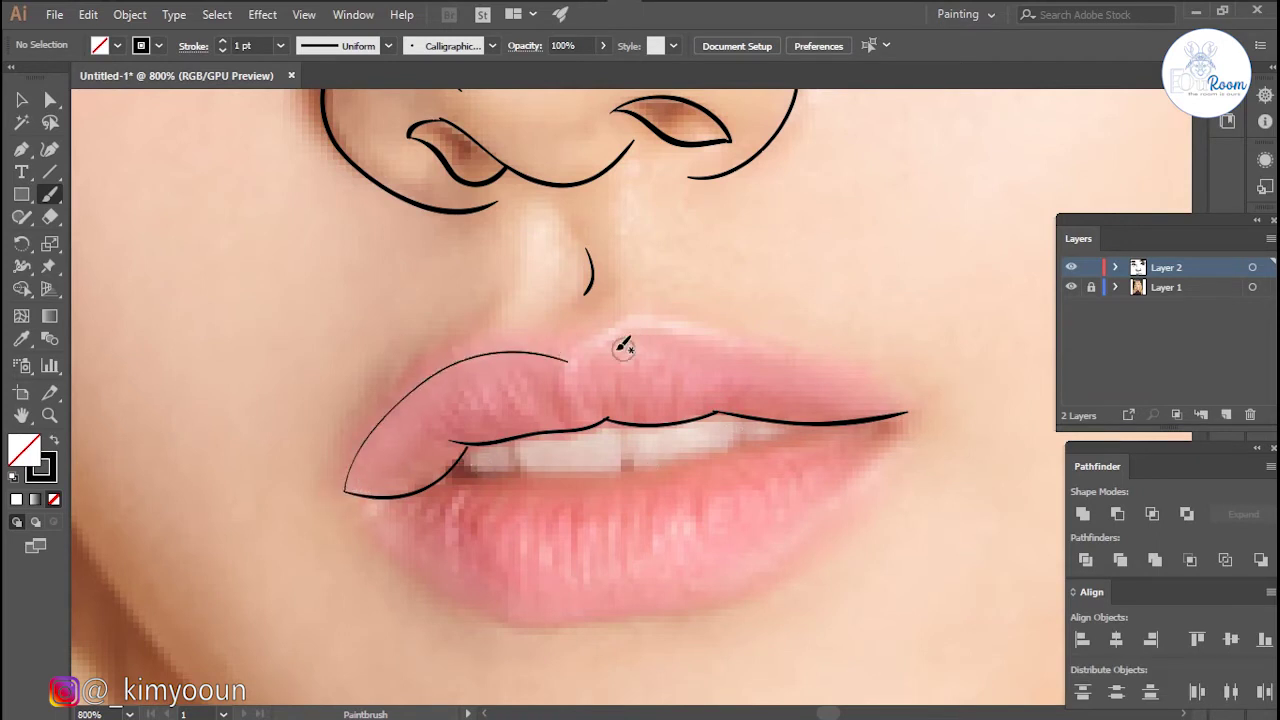
pyautogui.scroll(2, 385, 422)
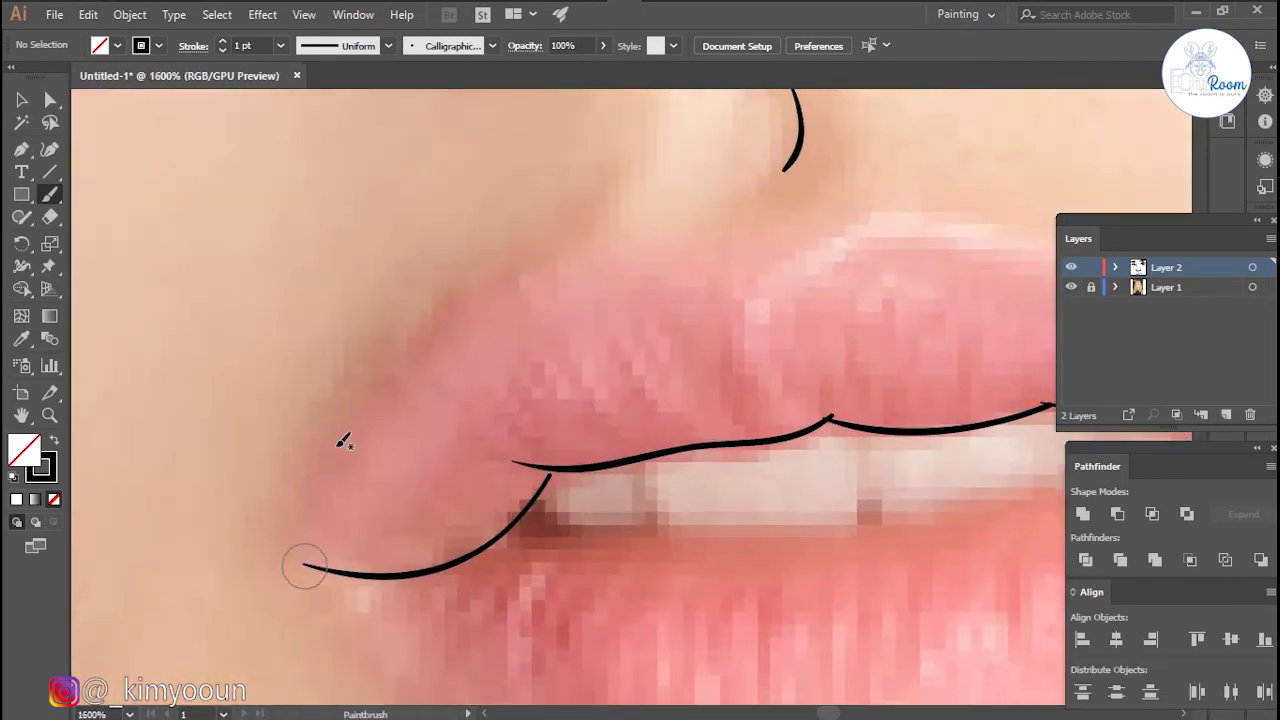
pyautogui.moveTo(303, 560)
pyautogui.mouseDown()
pyautogui.moveTo(337, 443)
pyautogui.moveTo(478, 312)
pyautogui.mouseUp()
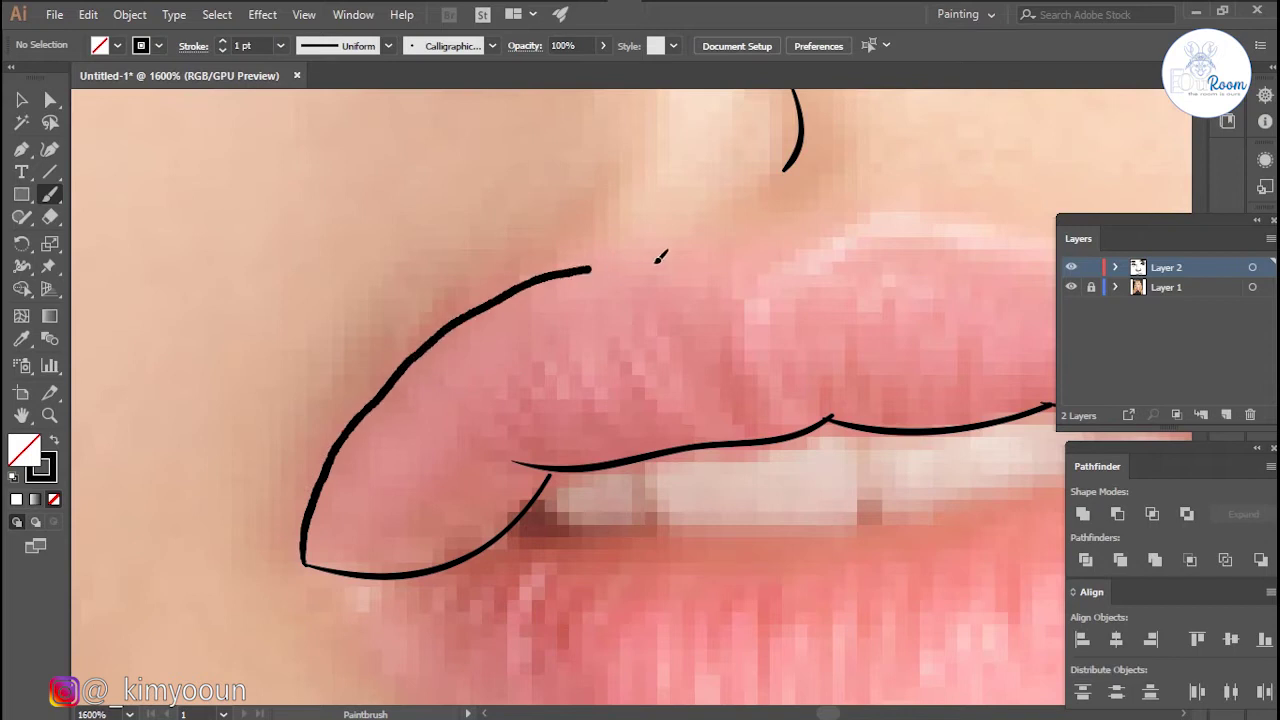
pyautogui.moveTo(655, 262); pyautogui.dragTo(714, 262)
pyautogui.scroll(-2, 849, 309)
pyautogui.scroll(2, 423, 423)
pyautogui.moveTo(263, 380)
pyautogui.mouseDown()
pyautogui.moveTo(450, 338)
pyautogui.moveTo(658, 380)
pyautogui.moveTo(803, 436)
pyautogui.mouseUp()
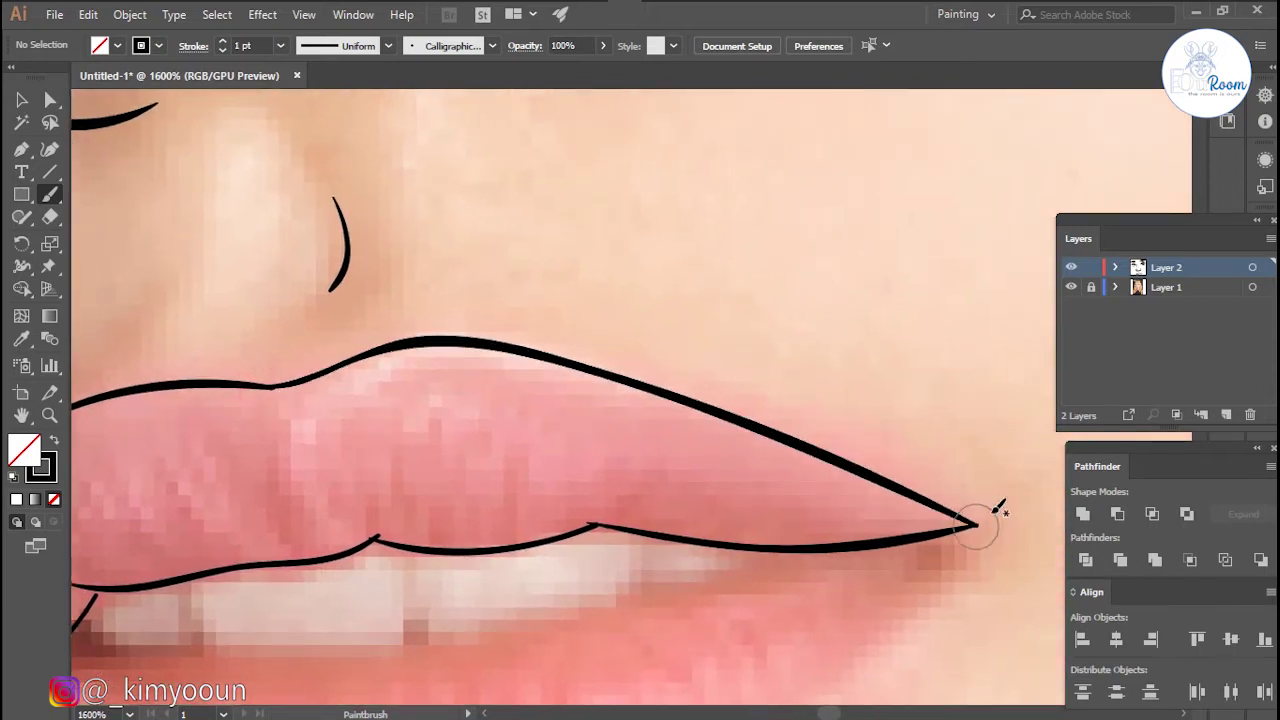
# - Trace the inner lip line to the right corner and add several lower-lip crease lines
pyautogui.scroll(-2, 757, 429)
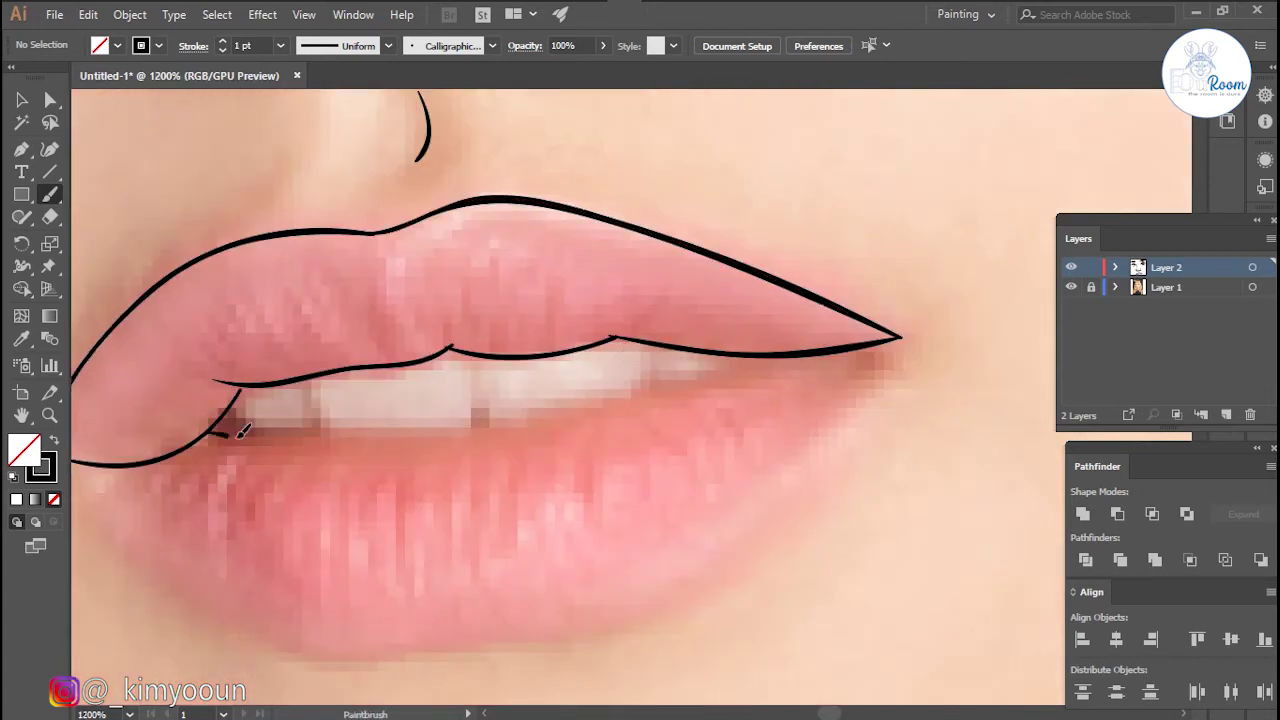
pyautogui.moveTo(520, 424); pyautogui.dragTo(704, 384)
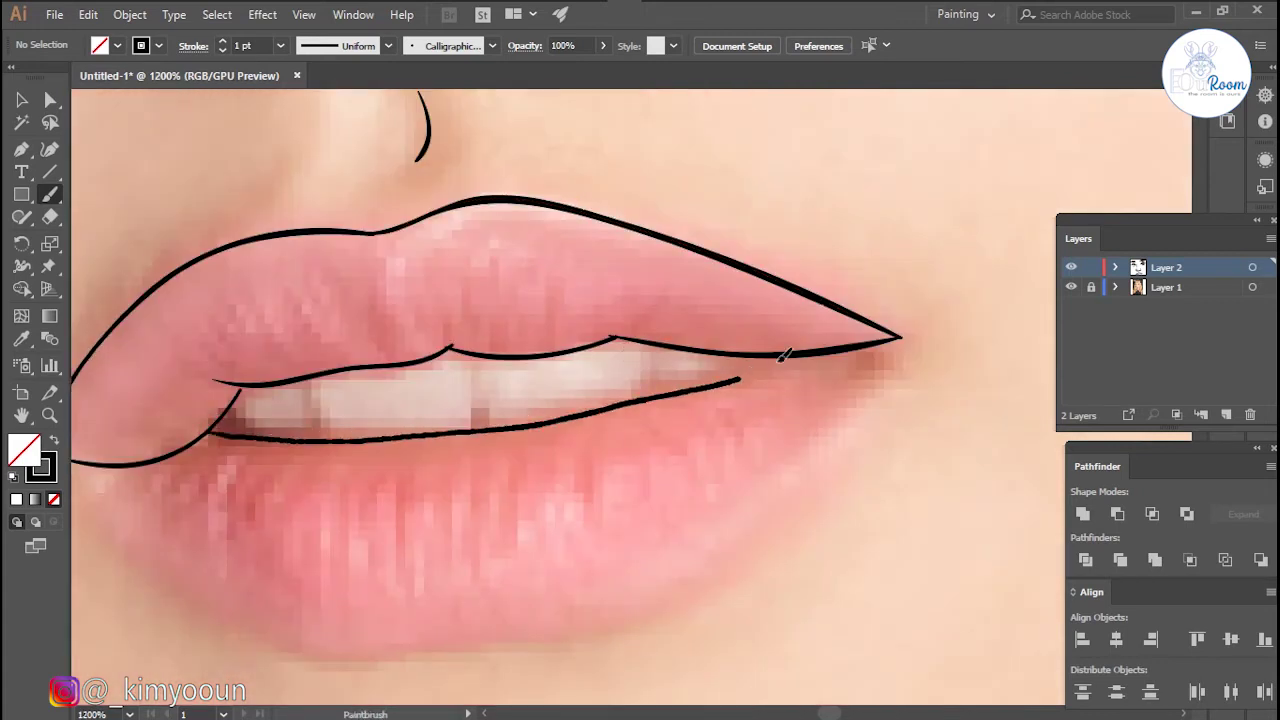
pyautogui.moveTo(778, 360); pyautogui.dragTo(782, 356)
pyautogui.scroll(1, 515, 465)
pyautogui.moveTo(322, 365); pyautogui.dragTo(286, 418)
pyautogui.moveTo(280, 362); pyautogui.dragTo(230, 432)
pyautogui.moveTo(474, 360); pyautogui.dragTo(485, 430)
pyautogui.moveTo(460, 561); pyautogui.dragTo(462, 558)
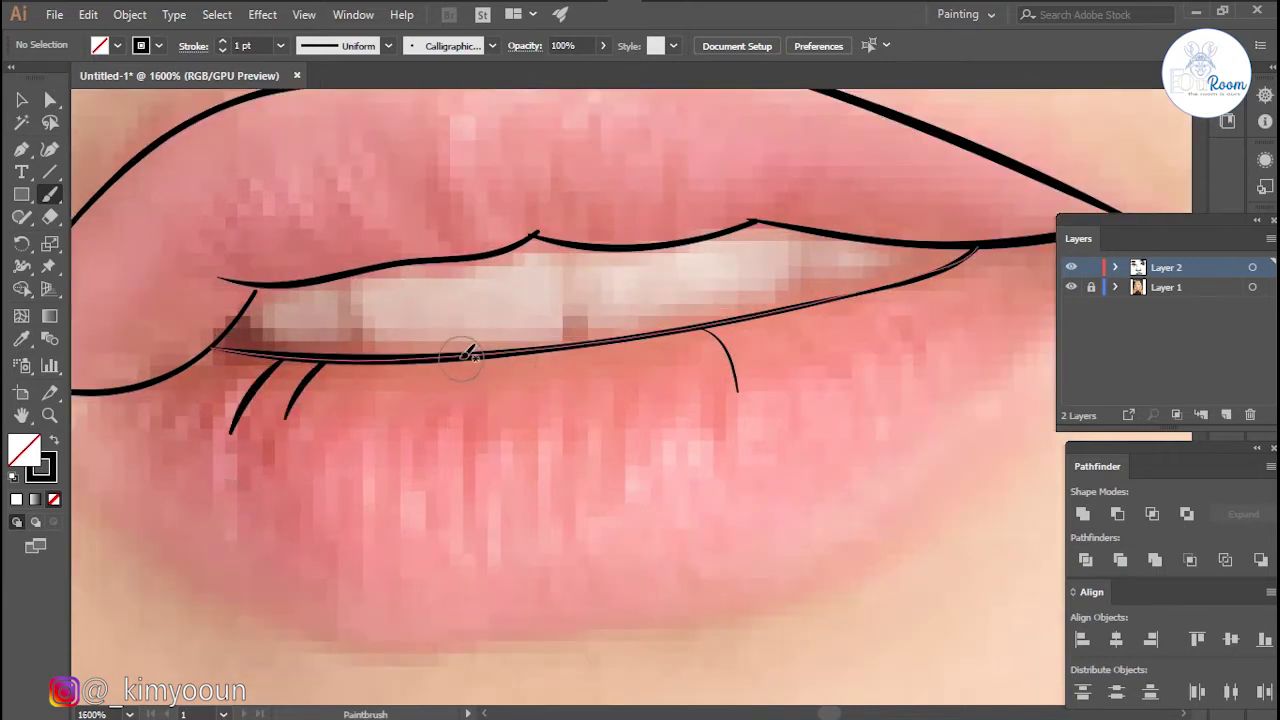
# - Outline the lower lip along its left side, bottom and right side to the corner
pyautogui.scroll(-1, 541, 375)
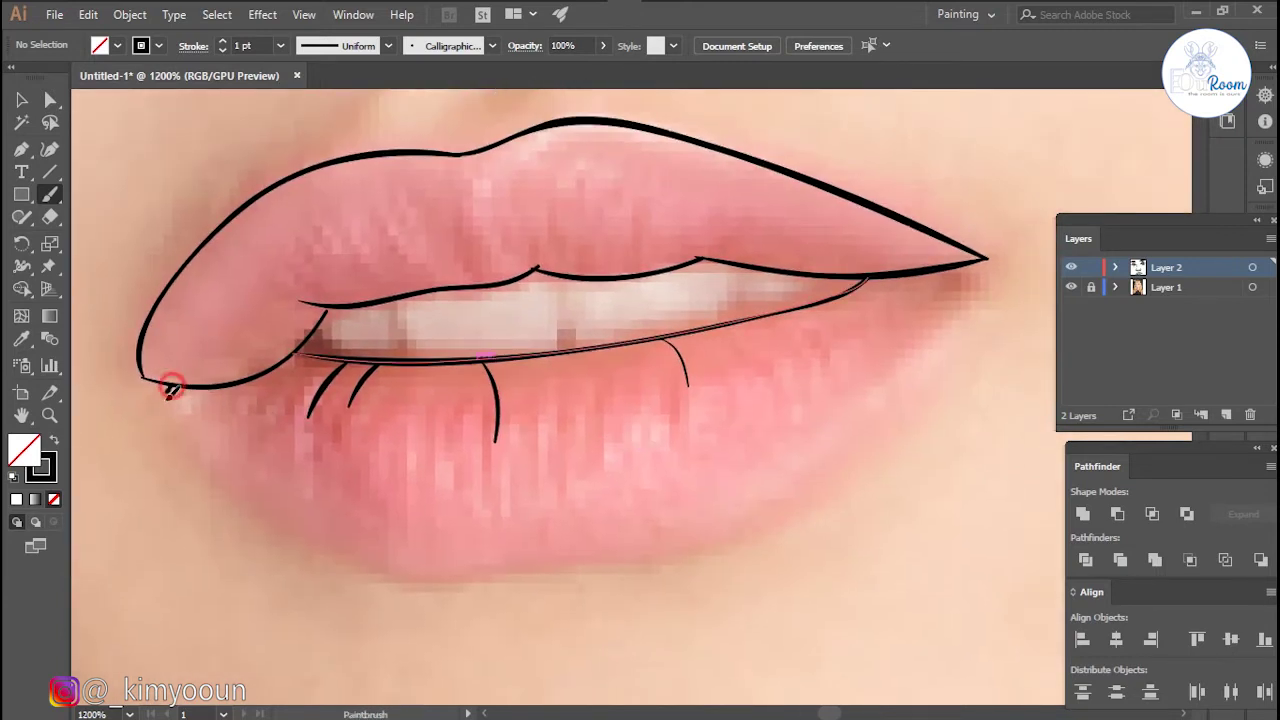
pyautogui.moveTo(250, 505); pyautogui.dragTo(425, 583)
pyautogui.moveTo(565, 556); pyautogui.dragTo(563, 559)
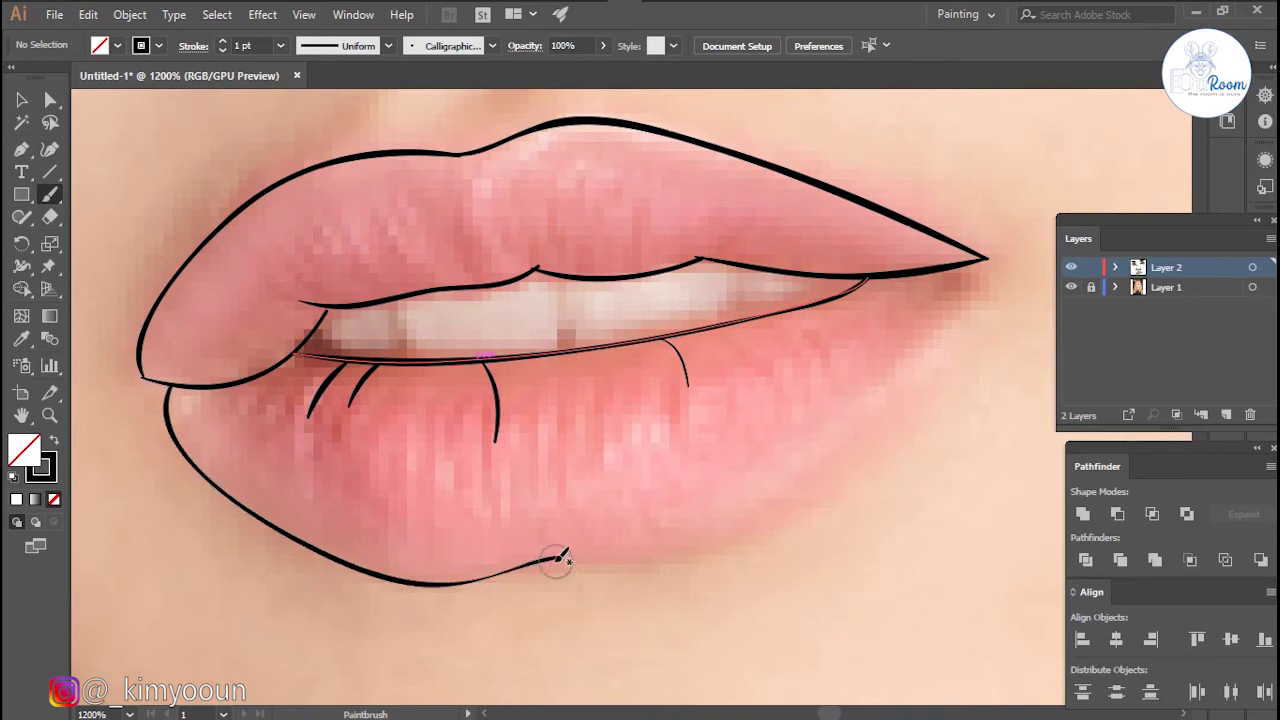
pyautogui.moveTo(913, 354); pyautogui.dragTo(980, 274)
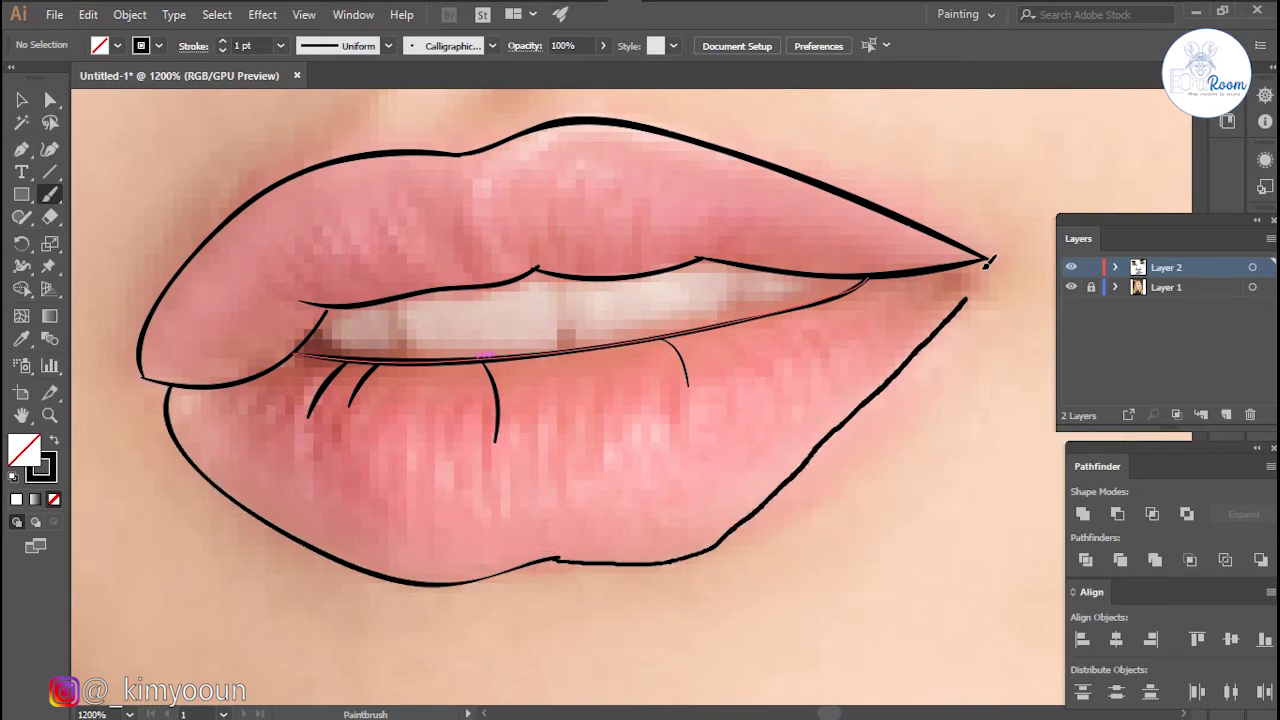
pyautogui.scroll(-1, 600, 445)
pyautogui.hscroll(3, 600, 445)
pyautogui.moveTo(395, 525)
pyautogui.mouseDown()
pyautogui.moveTo(569, 507)
pyautogui.moveTo(731, 382)
pyautogui.mouseUp()
pyautogui.moveTo(828, 265); pyautogui.dragTo(850, 224)
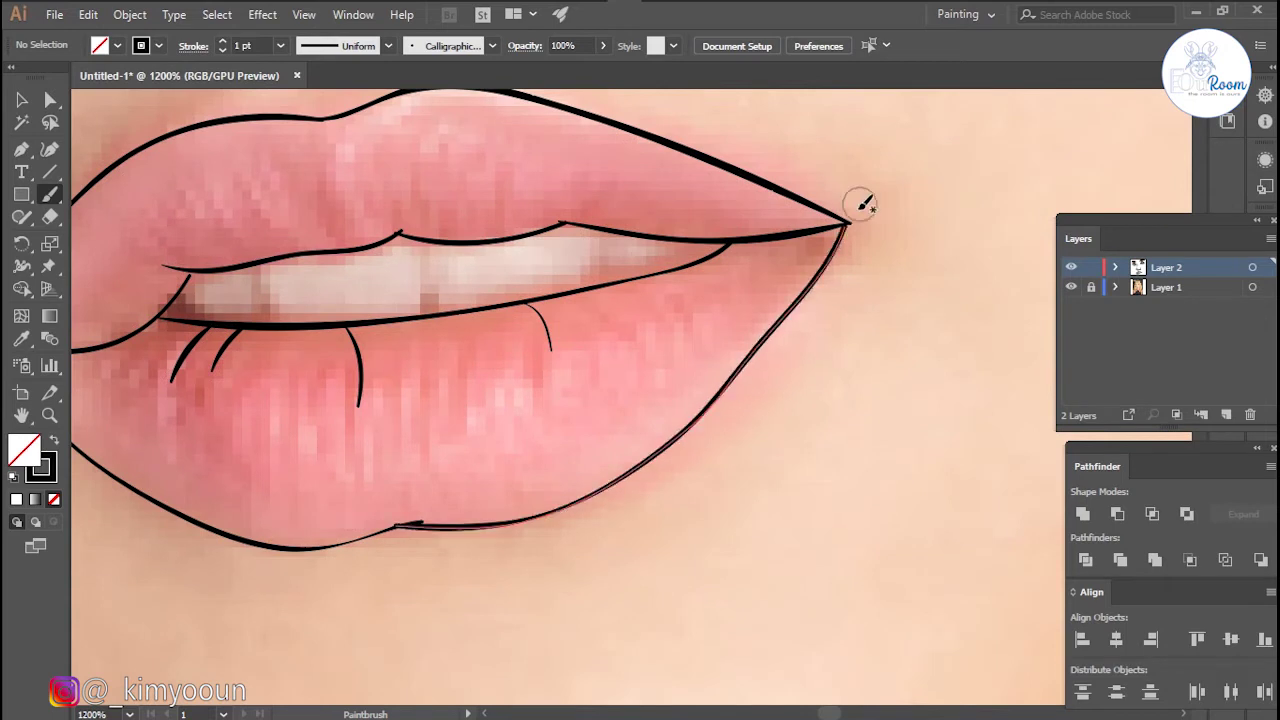
pyautogui.scroll(1, 363, 306)
pyautogui.scroll(2, 251, 300)
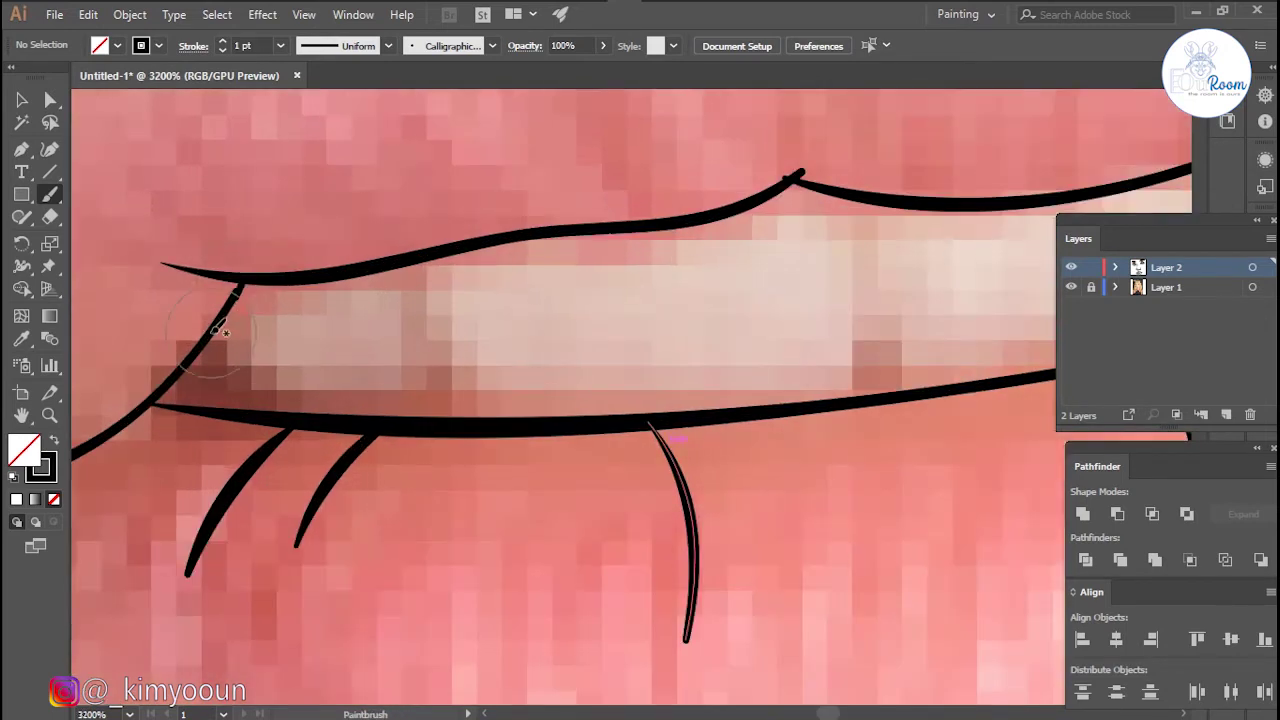
# - Draw the teeth edge and the divider lines between teeth, plus a short line from the inner lip
pyautogui.moveTo(220, 330); pyautogui.dragTo(240, 406)
pyautogui.moveTo(420, 272); pyautogui.dragTo(528, 420)
pyautogui.moveTo(735, 331); pyautogui.dragTo(605, 355)
pyautogui.moveTo(724, 226); pyautogui.dragTo(722, 420)
pyautogui.moveTo(788, 380); pyautogui.dragTo(558, 404)
pyautogui.moveTo(490, 450)
pyautogui.mouseDown()
pyautogui.moveTo(505, 365)
pyautogui.moveTo(540, 438)
pyautogui.mouseUp()
pyautogui.moveTo(959, 331); pyautogui.dragTo(694, 437)
pyautogui.moveTo(660, 480); pyautogui.dragTo(685, 398)
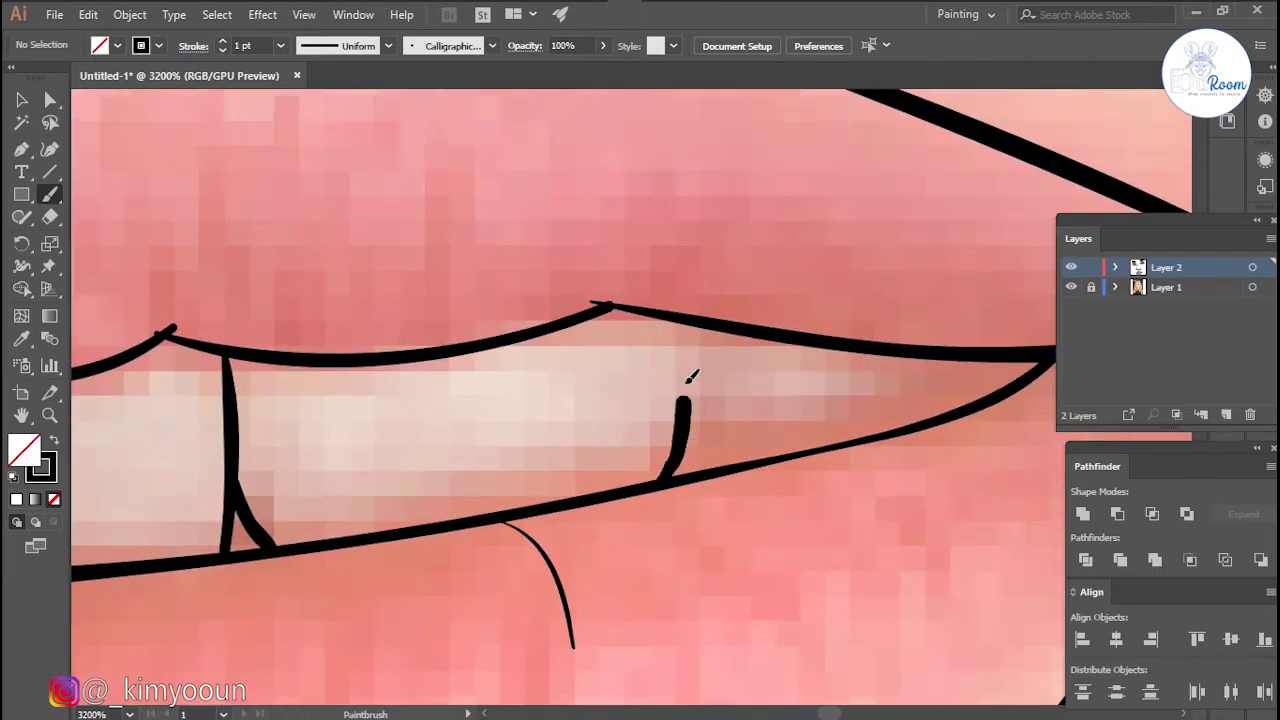
pyautogui.moveTo(690, 315); pyautogui.dragTo(672, 465)
pyautogui.moveTo(912, 348); pyautogui.dragTo(893, 425)
pyautogui.scroll(-1, 868, 405)
pyautogui.moveTo(340, 350); pyautogui.dragTo(423, 277)
pyautogui.scroll(-1, 423, 277)
pyautogui.scroll(-8, 541, 256)
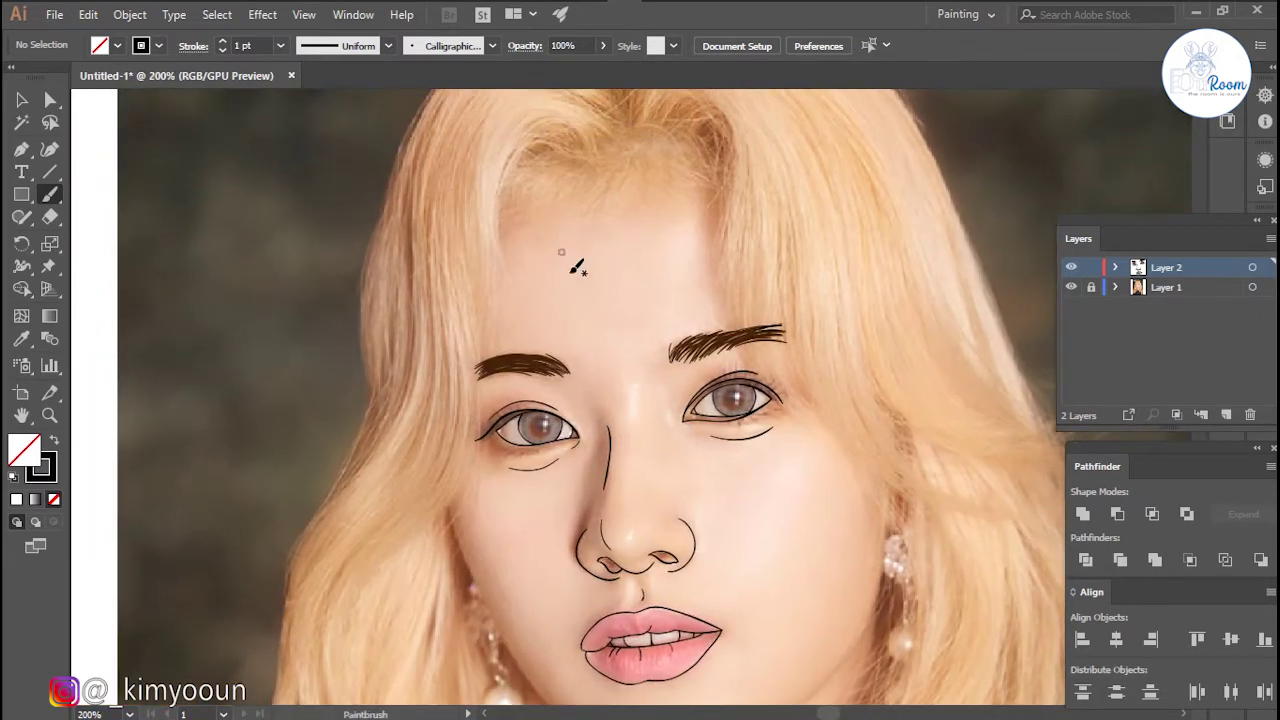
pyautogui.moveTo(577, 266); pyautogui.dragTo(521, 303)
pyautogui.scroll(2, 521, 303)
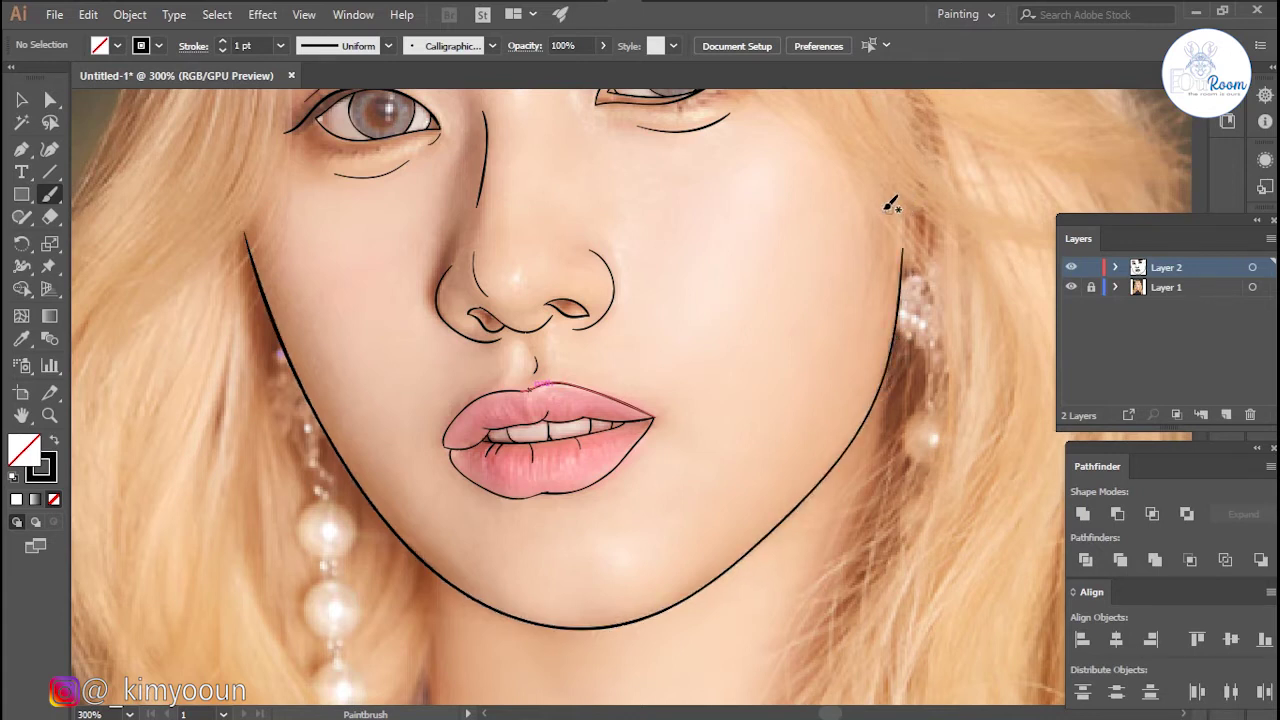
pyautogui.scroll(5, 623, 177)
pyautogui.scroll(-1, 525, 296)
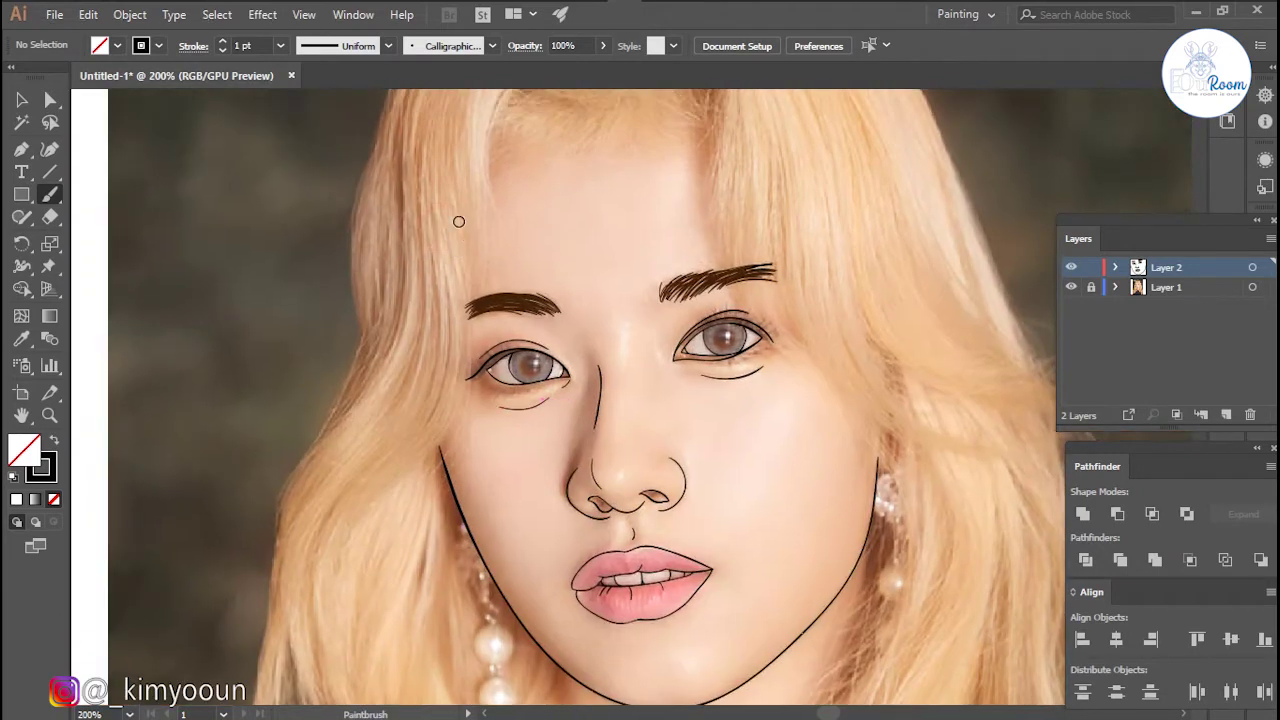
# - Draw a stroke down the left hair edge and a curved strand from the crown down the forehead
pyautogui.moveTo(450, 198); pyautogui.dragTo(360, 557)
pyautogui.scroll(3, 555, 228)
pyautogui.moveTo(555, 228); pyautogui.dragTo(471, 368)
pyautogui.scroll(-1, 453, 270)
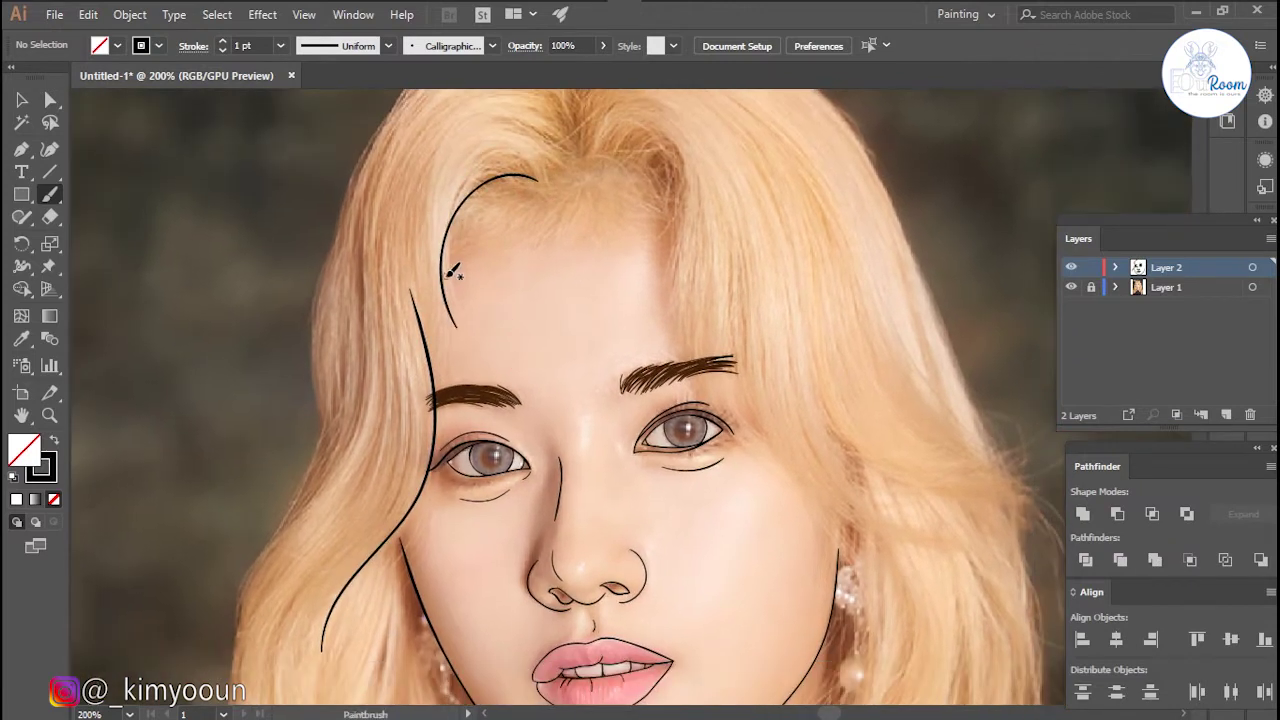
pyautogui.scroll(-3, 440, 342)
# - Draw strands from the hairline to the eyebrow's end, down to the jaw, and past the eye
pyautogui.moveTo(523, 234); pyautogui.dragTo(353, 449)
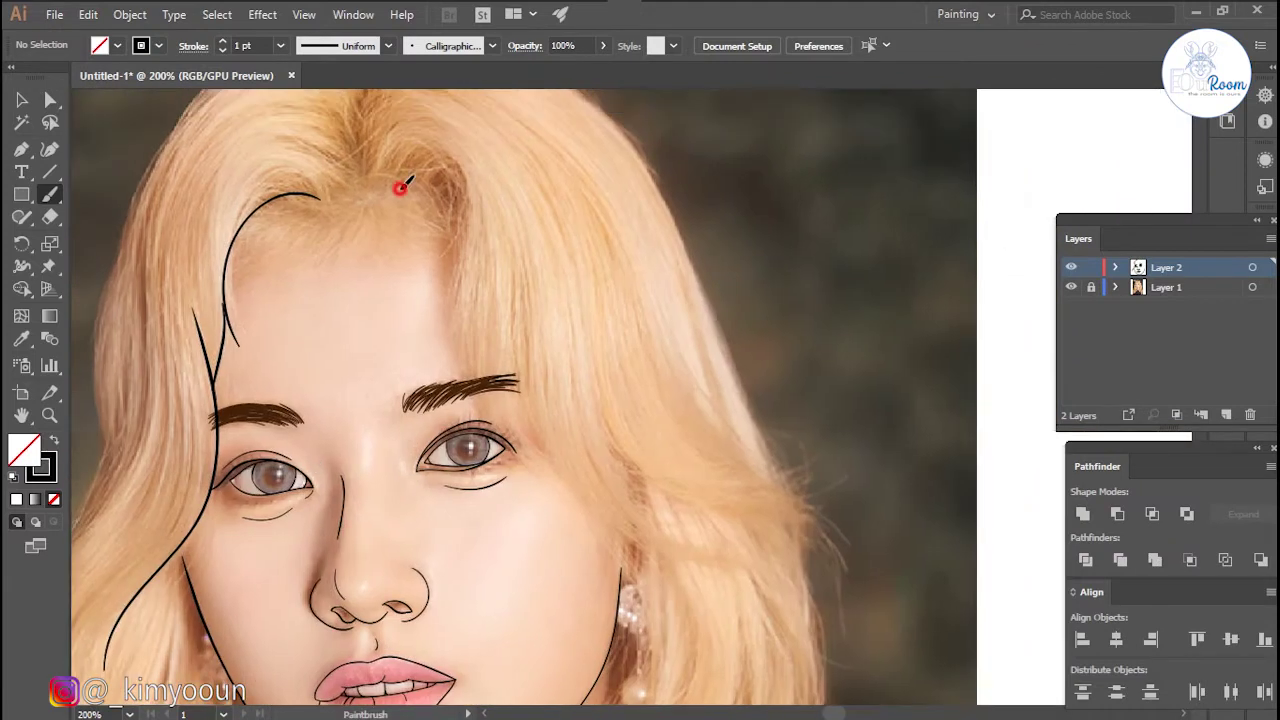
pyautogui.scroll(-2, 486, 200)
pyautogui.hscroll(2, 486, 200)
pyautogui.moveTo(461, 170); pyautogui.dragTo(470, 322)
pyautogui.moveTo(646, 506); pyautogui.dragTo(679, 508)
pyautogui.moveTo(493, 130)
pyautogui.mouseDown()
pyautogui.moveTo(574, 399)
pyautogui.moveTo(677, 508)
pyautogui.mouseUp()
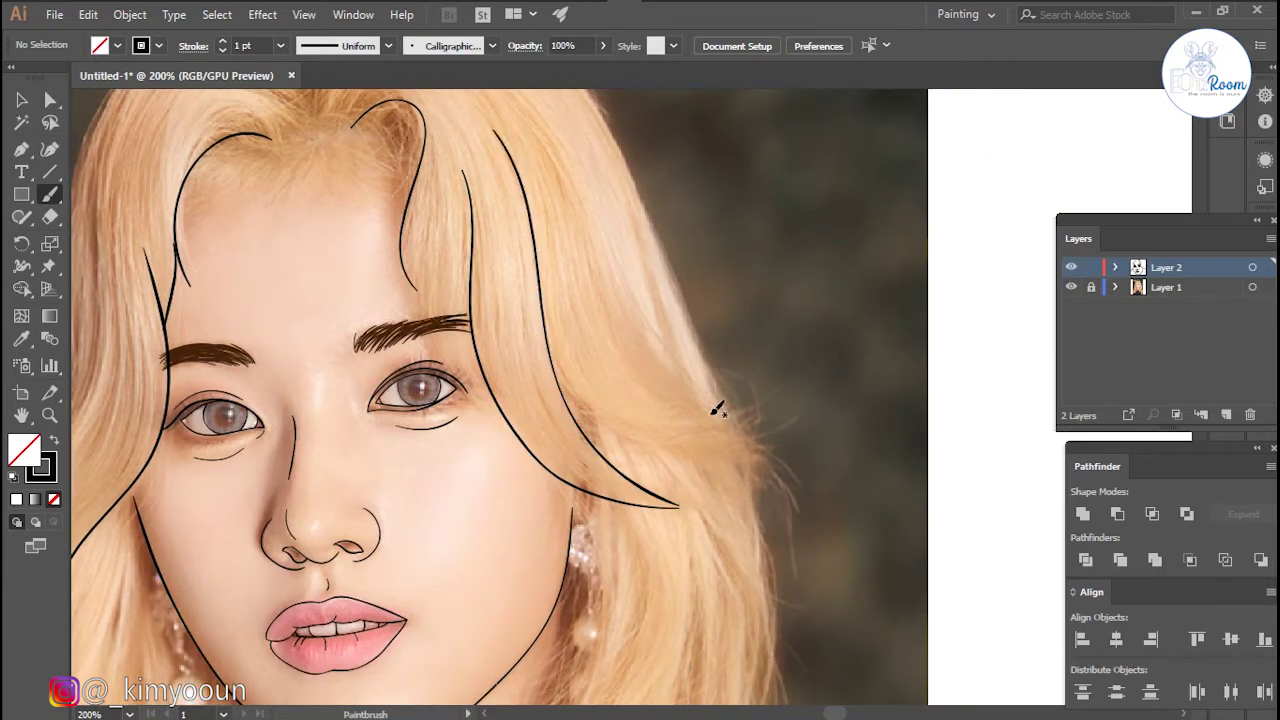
pyautogui.scroll(3, 650, 420)
pyautogui.moveTo(412, 313); pyautogui.dragTo(490, 490)
pyautogui.moveTo(470, 226); pyautogui.dragTo(468, 228)
# - Draw a strand along the forehead hair and extend it down near the ear
pyautogui.moveTo(715, 482); pyautogui.dragTo(629, 457)
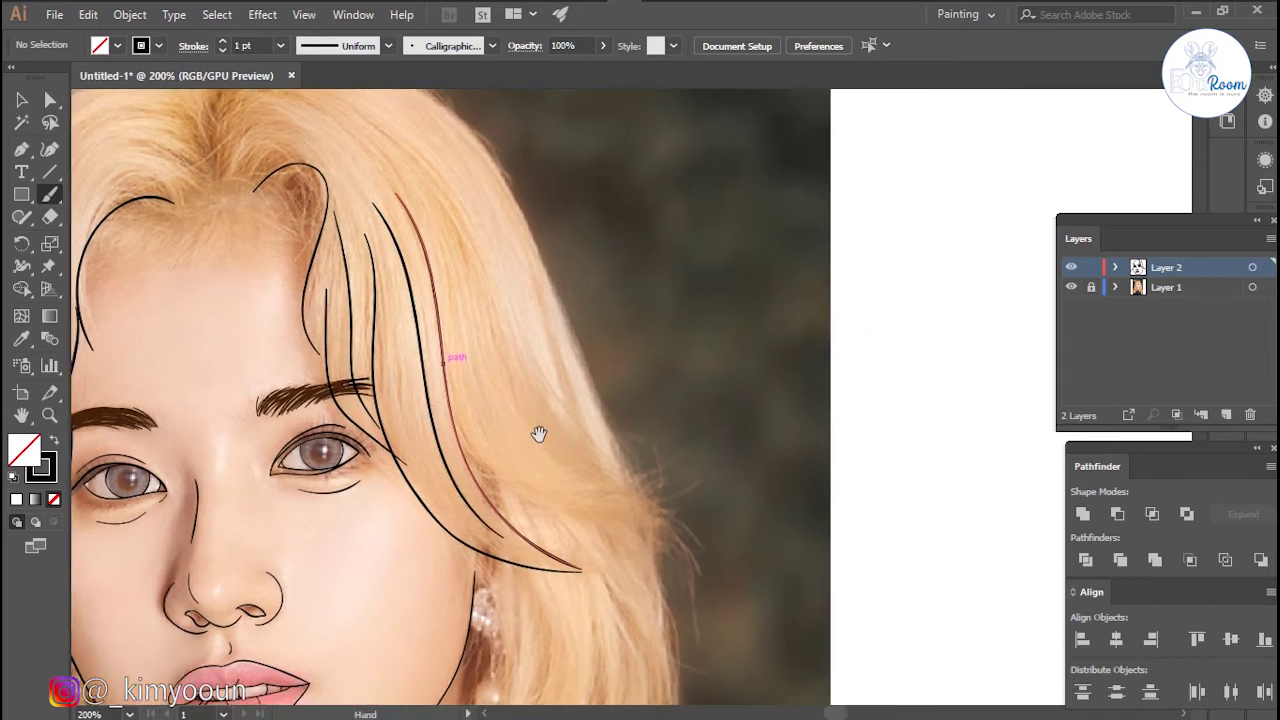
pyautogui.moveTo(366, 109); pyautogui.dragTo(488, 262)
pyautogui.moveTo(620, 474); pyautogui.dragTo(668, 498)
pyautogui.moveTo(672, 403); pyautogui.dragTo(582, 310)
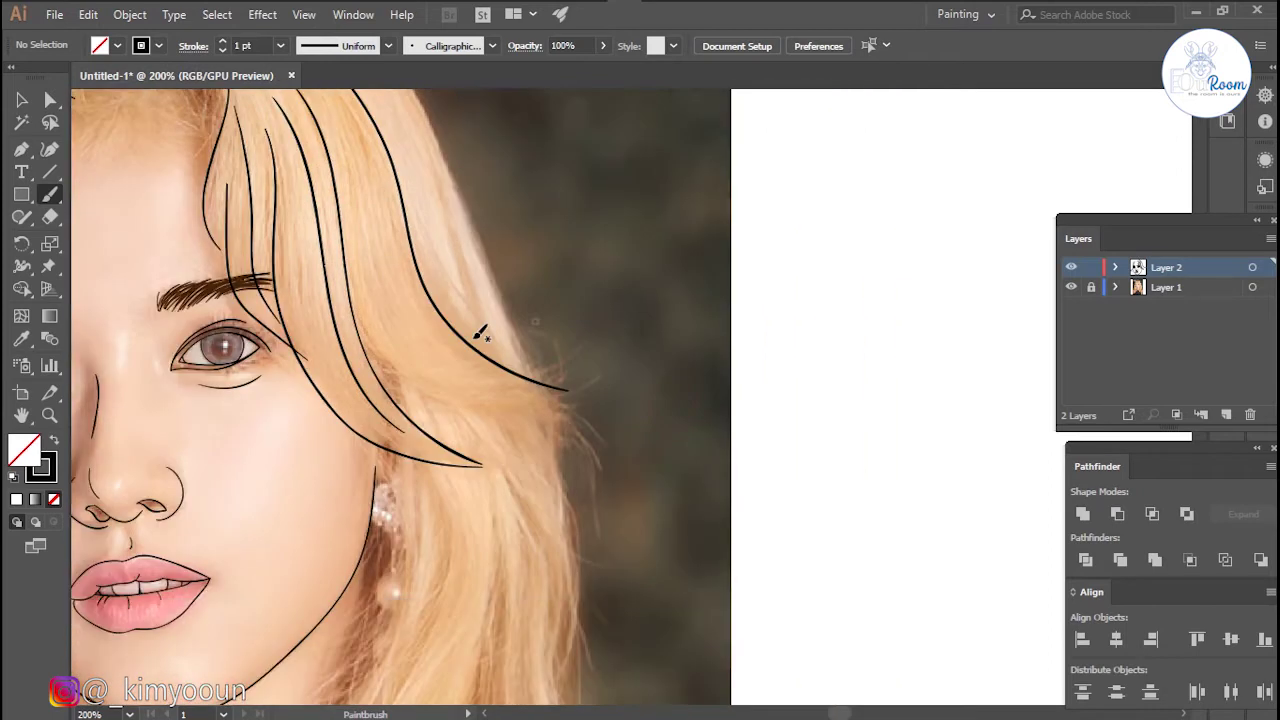
pyautogui.moveTo(479, 402)
pyautogui.mouseDown()
pyautogui.moveTo(594, 420)
pyautogui.moveTo(672, 243)
pyautogui.mouseUp()
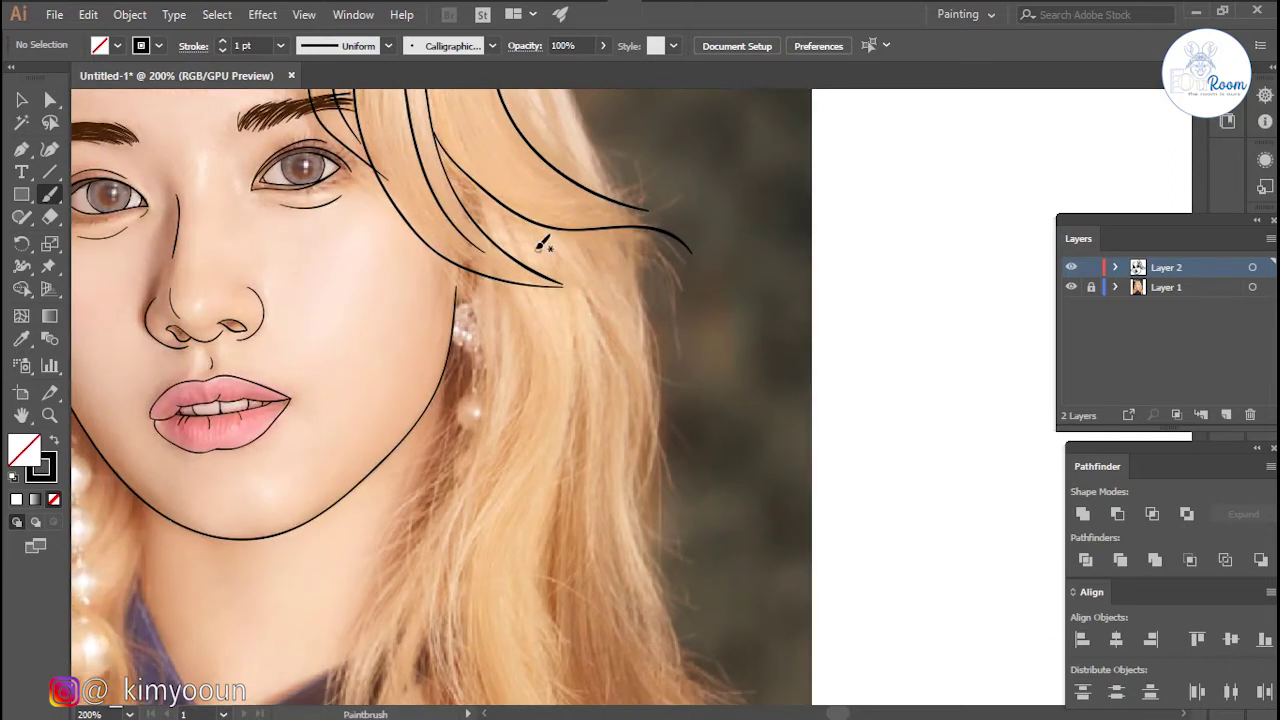
# - Draw several long strands down the right side of the hair
pyautogui.moveTo(566, 228); pyautogui.dragTo(655, 512)
pyautogui.moveTo(664, 331); pyautogui.dragTo(632, 240)
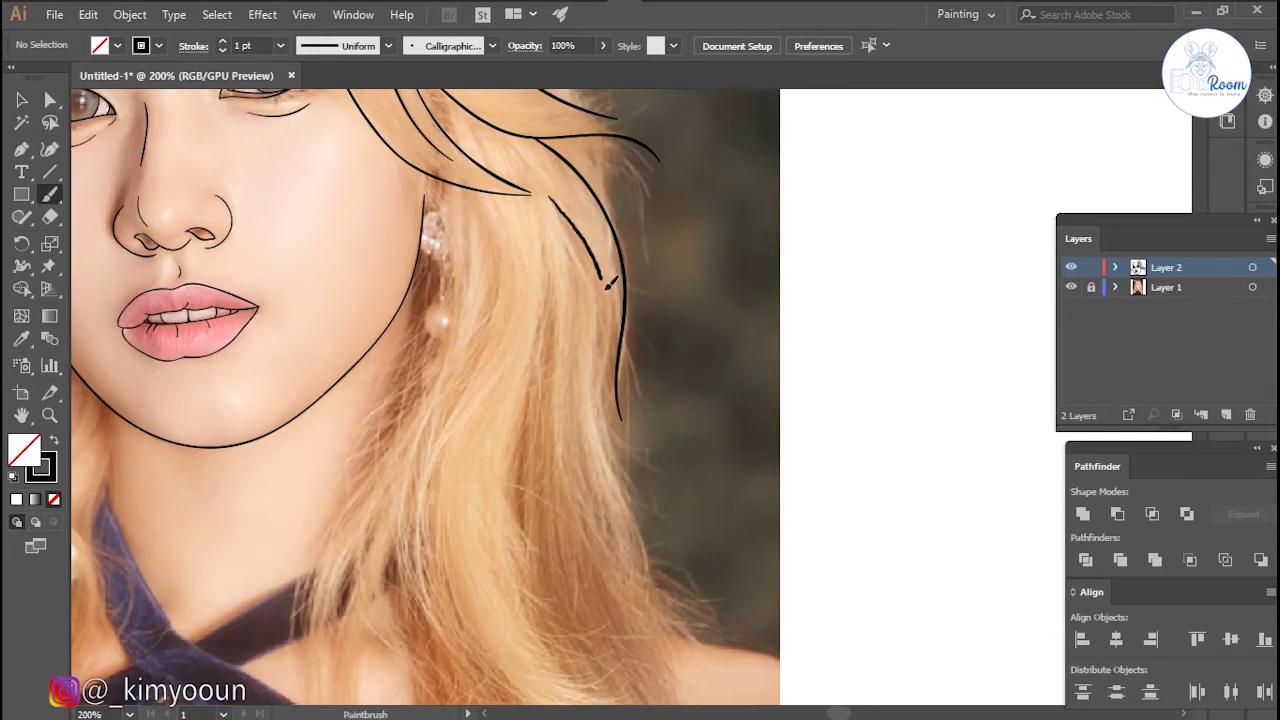
pyautogui.moveTo(663, 414); pyautogui.dragTo(633, 317)
pyautogui.moveTo(571, 171); pyautogui.dragTo(630, 490)
pyautogui.moveTo(545, 155)
pyautogui.mouseDown()
pyautogui.moveTo(586, 414)
pyautogui.moveTo(630, 490)
pyautogui.moveTo(535, 395)
pyautogui.moveTo(676, 540)
pyautogui.moveTo(730, 572)
pyautogui.mouseUp()
pyautogui.moveTo(585, 215); pyautogui.dragTo(648, 648)
# - Select the long strand, redraw it as one line and add another hair strand
pyautogui.click(508, 148)
pyautogui.moveTo(458, 431); pyautogui.dragTo(485, 585)
pyautogui.moveTo(520, 178); pyautogui.dragTo(438, 482)
pyautogui.moveTo(483, 410); pyautogui.dragTo(412, 238)
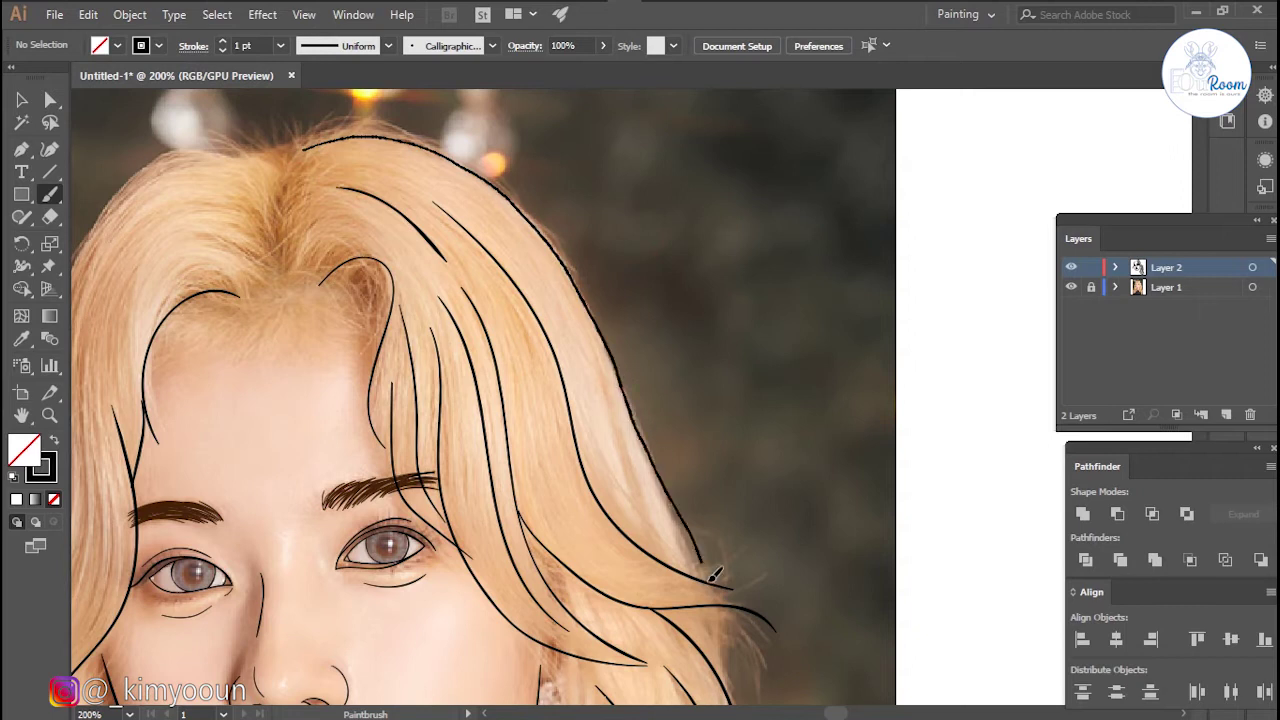
# - Undo the stray right outline and trace the crown outline down the left outer hair edge
pyautogui.hotkey('ctrl', 'z')
pyautogui.moveTo(285, 145); pyautogui.dragTo(318, 127)
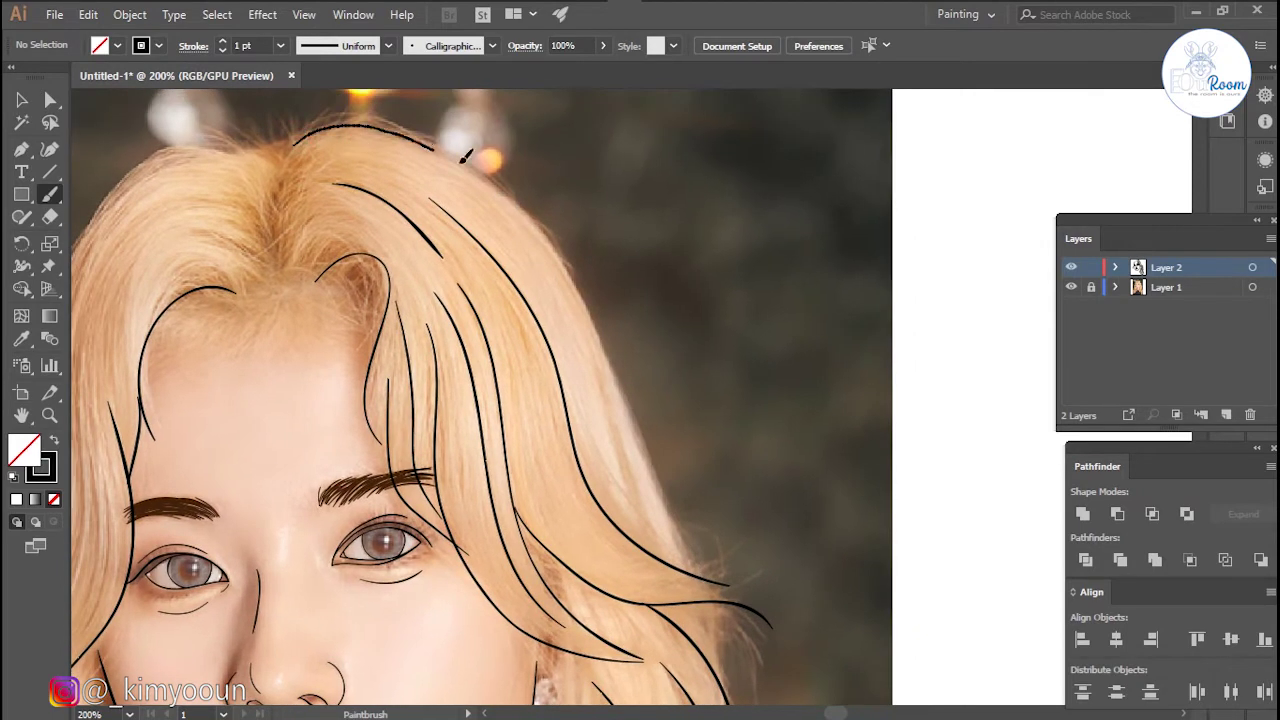
pyautogui.moveTo(600, 335); pyautogui.dragTo(715, 578)
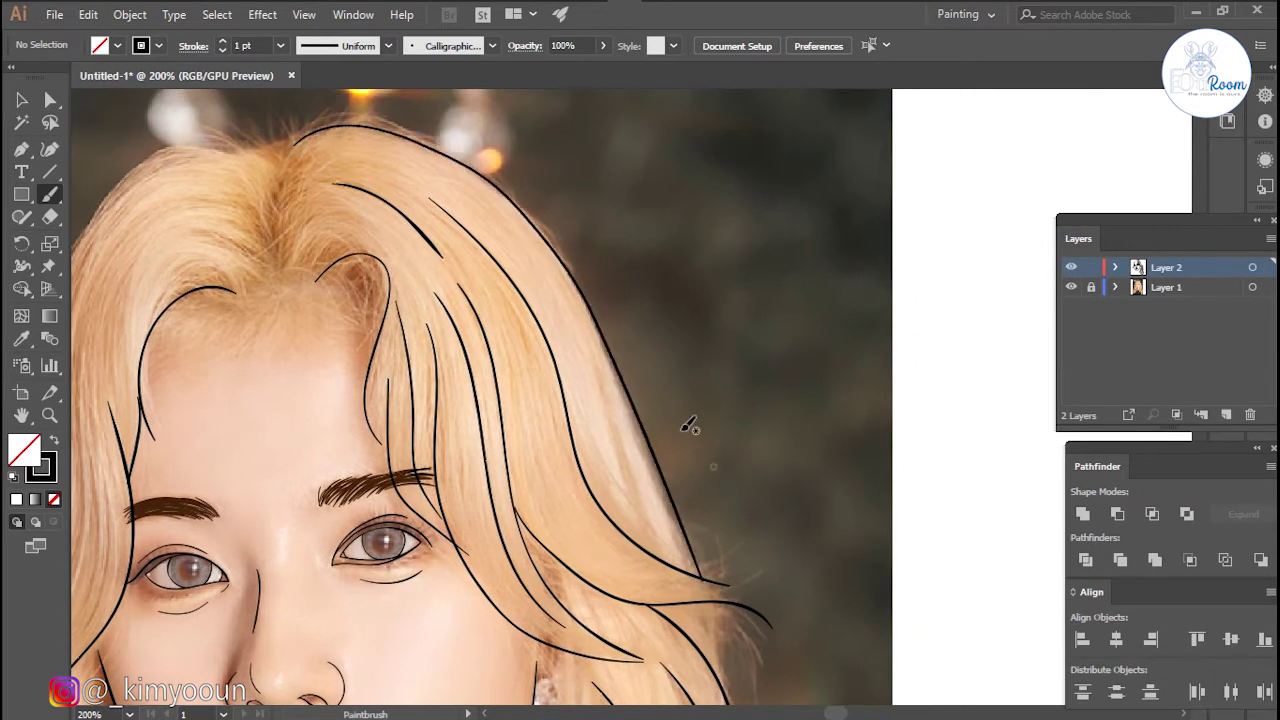
pyautogui.moveTo(125, 322); pyautogui.dragTo(400, 267)
pyautogui.moveTo(546, 150); pyautogui.dragTo(362, 520)
pyautogui.moveTo(564, 101); pyautogui.dragTo(580, 143)
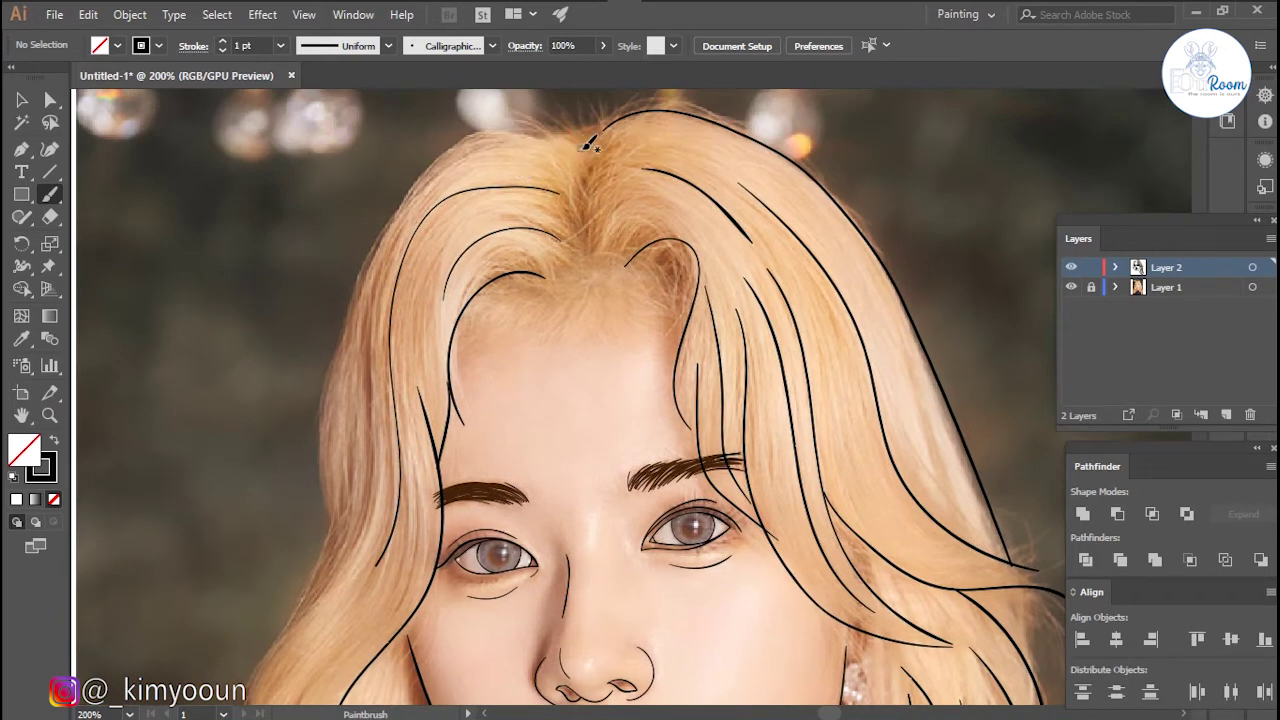
pyautogui.moveTo(488, 138); pyautogui.dragTo(282, 625)
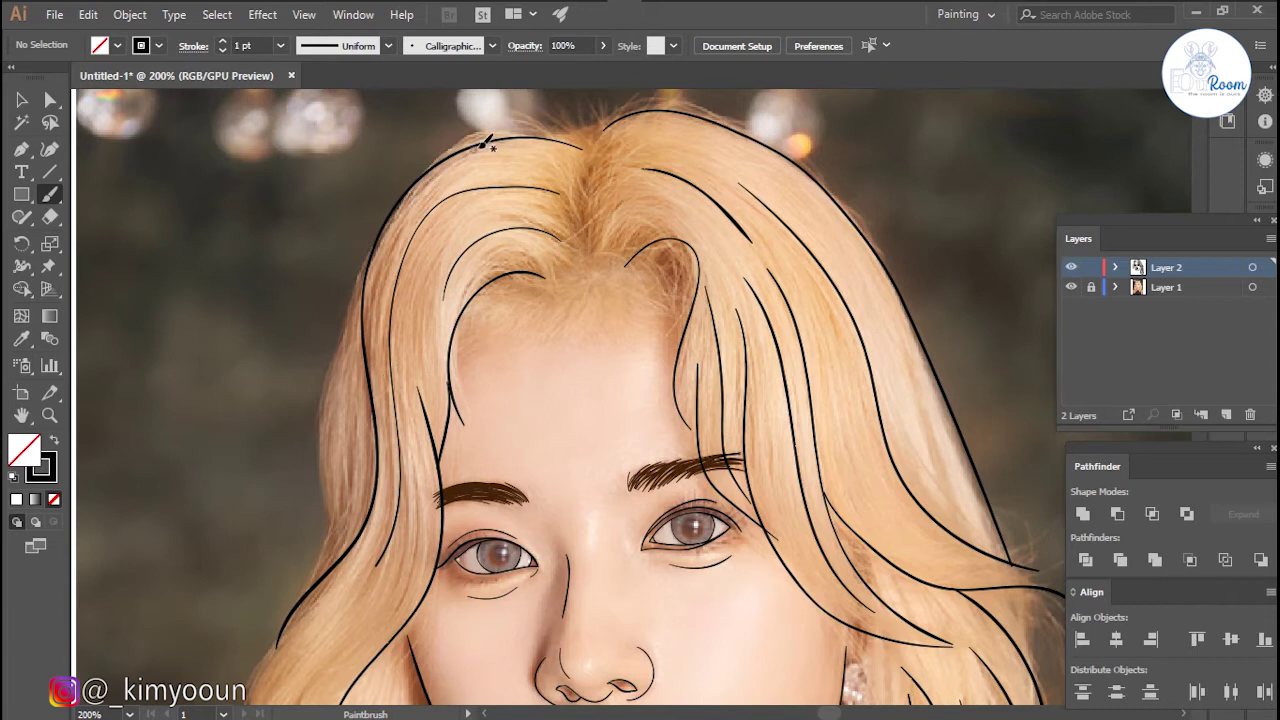
# - Paint long strands down the left hair, including one beside the pearls
pyautogui.moveTo(379, 234); pyautogui.dragTo(323, 452)
pyautogui.moveTo(345, 527); pyautogui.dragTo(357, 217)
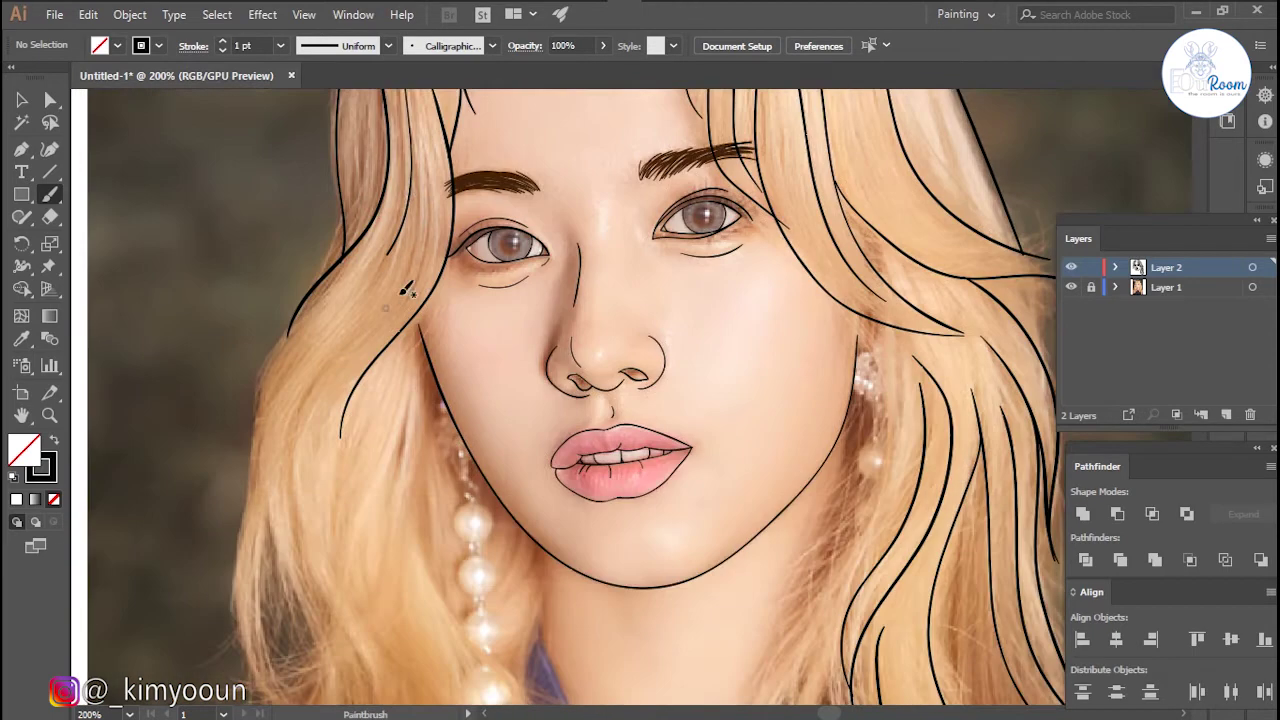
pyautogui.moveTo(428, 238); pyautogui.dragTo(350, 632)
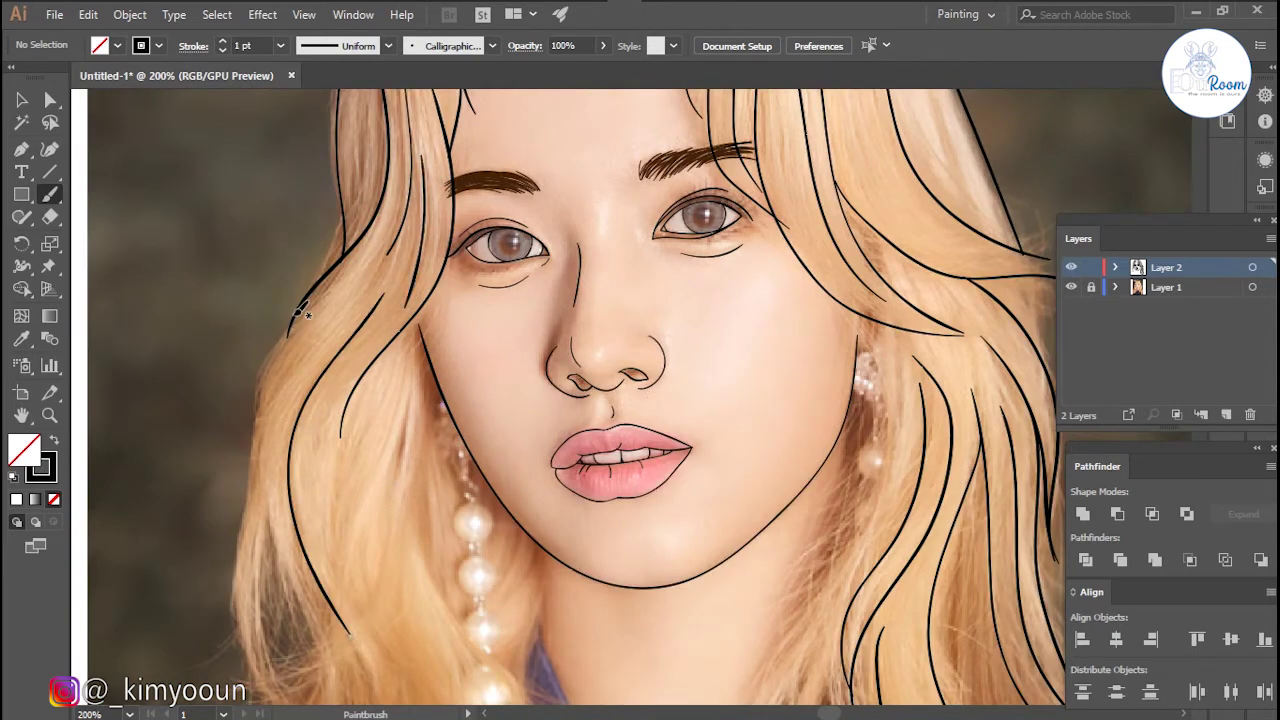
pyautogui.moveTo(330, 287)
pyautogui.mouseDown()
pyautogui.moveTo(277, 523)
pyautogui.moveTo(322, 636)
pyautogui.mouseUp()
pyautogui.moveTo(452, 531)
pyautogui.mouseDown()
pyautogui.moveTo(377, 326)
pyautogui.moveTo(377, 350)
pyautogui.mouseUp()
pyautogui.moveTo(330, 185)
pyautogui.mouseDown()
pyautogui.moveTo(292, 316)
pyautogui.moveTo(288, 400)
pyautogui.moveTo(338, 425)
pyautogui.mouseUp()
pyautogui.moveTo(335, 300); pyautogui.dragTo(398, 476)
pyautogui.moveTo(298, 211)
pyautogui.mouseDown()
pyautogui.moveTo(428, 181)
pyautogui.moveTo(430, 425)
pyautogui.mouseUp()
# - Zoom in to add strands along the left edge and near the hair ends, then zoom back to 100%
pyautogui.hotkey('ctrl', '=')
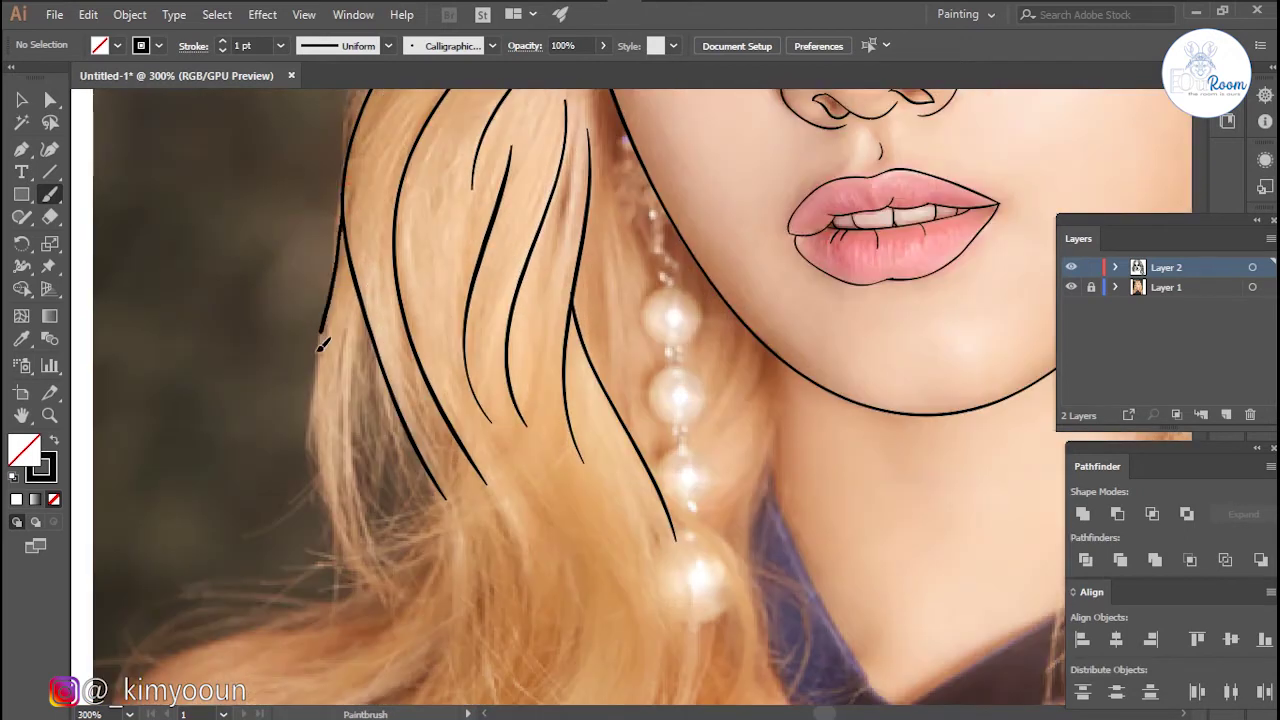
pyautogui.moveTo(343, 208); pyautogui.dragTo(390, 587)
pyautogui.moveTo(365, 330); pyautogui.dragTo(398, 598)
pyautogui.moveTo(495, 519); pyautogui.dragTo(423, 329)
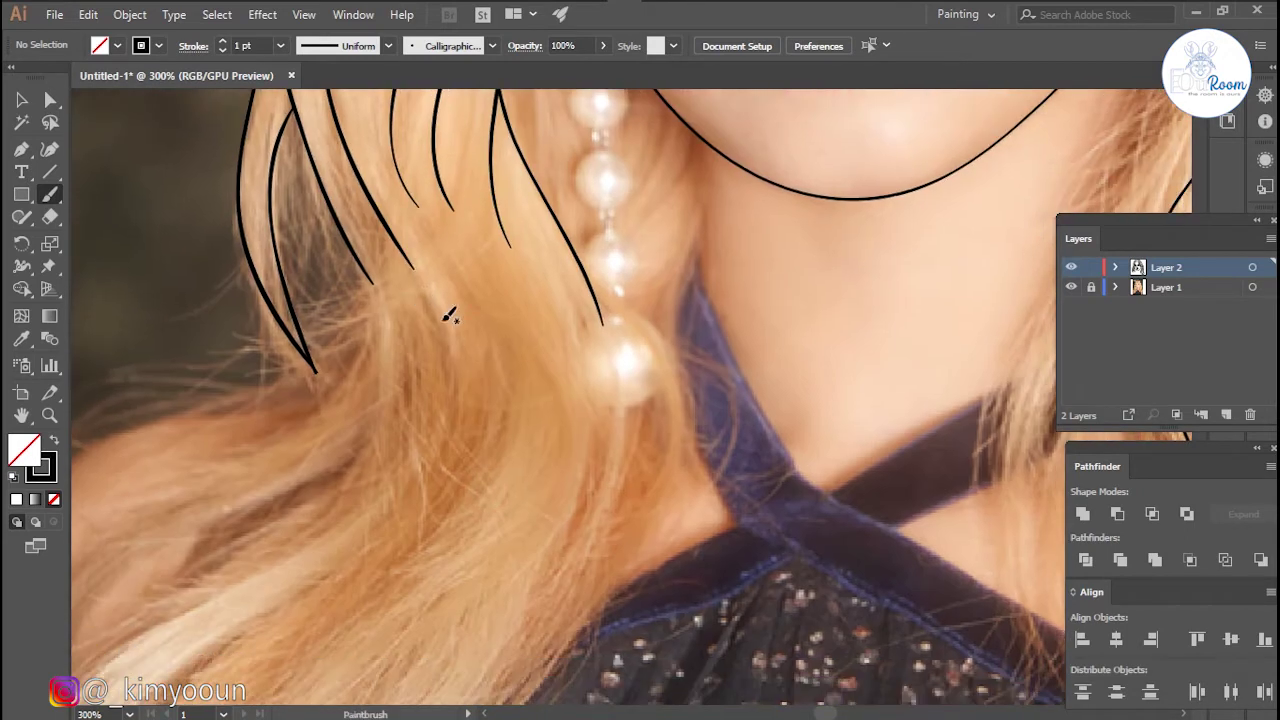
pyautogui.moveTo(410, 270); pyautogui.dragTo(417, 486)
pyautogui.moveTo(262, 592); pyautogui.dragTo(422, 485)
pyautogui.hotkey('ctrl', '1')
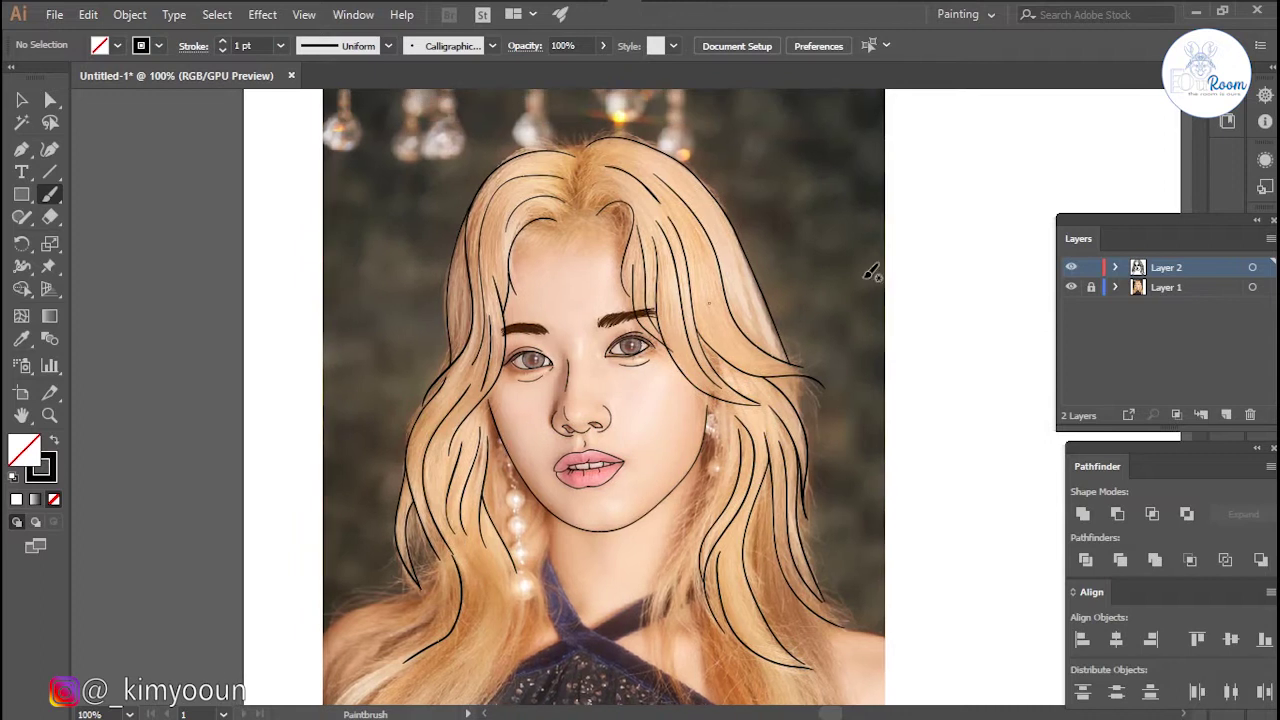
# - Hide and reshow the photo layer to check the traced line art
pyautogui.click(1071, 287)
pyautogui.click(1071, 287)
pyautogui.scroll(5, 616, 226)
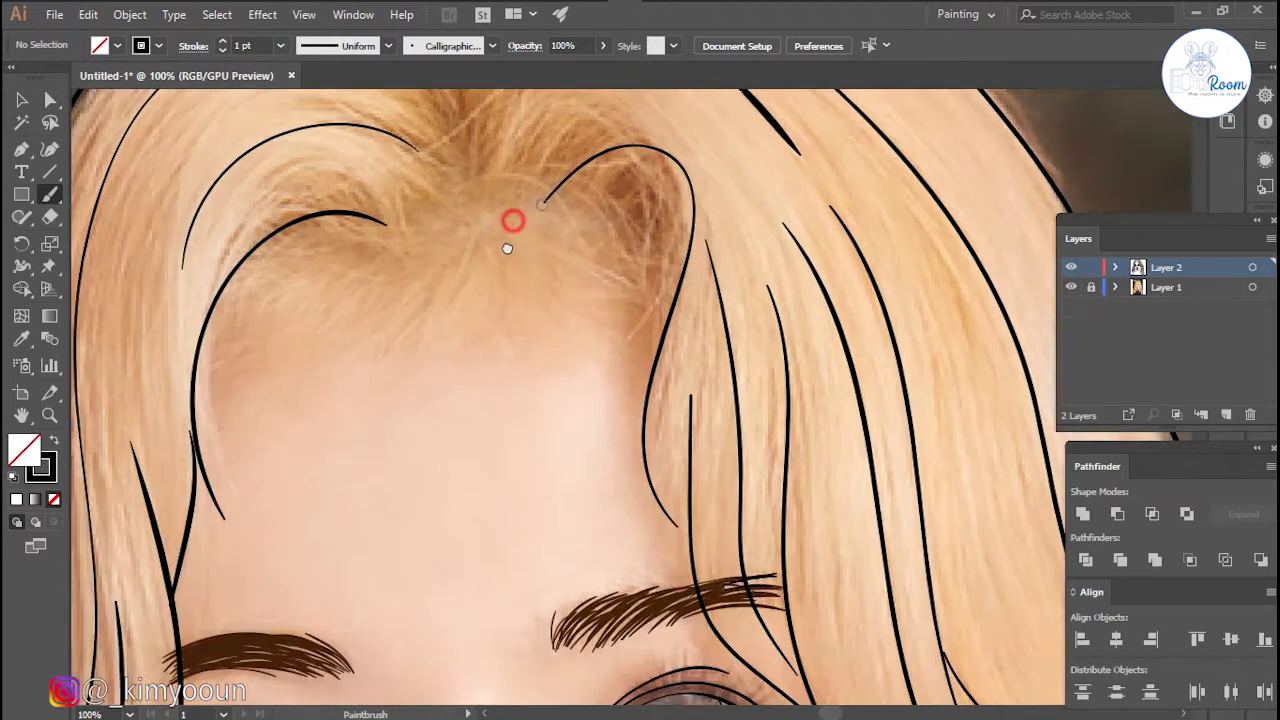
# - Paint fine strands fanning left and right from the hair parting across the forehead
pyautogui.moveTo(584, 267); pyautogui.dragTo(682, 530)
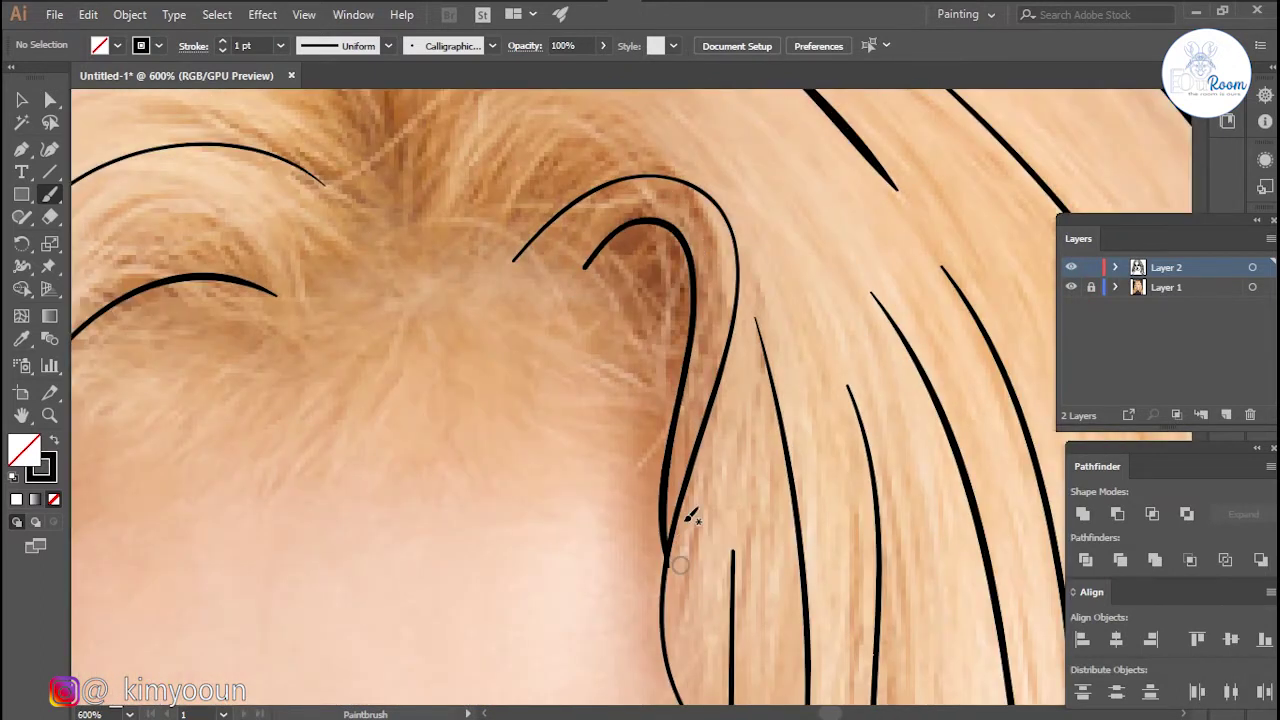
pyautogui.scroll(-1, 681, 317)
pyautogui.hscroll(-3, 681, 317)
pyautogui.moveTo(366, 316); pyautogui.dragTo(276, 668)
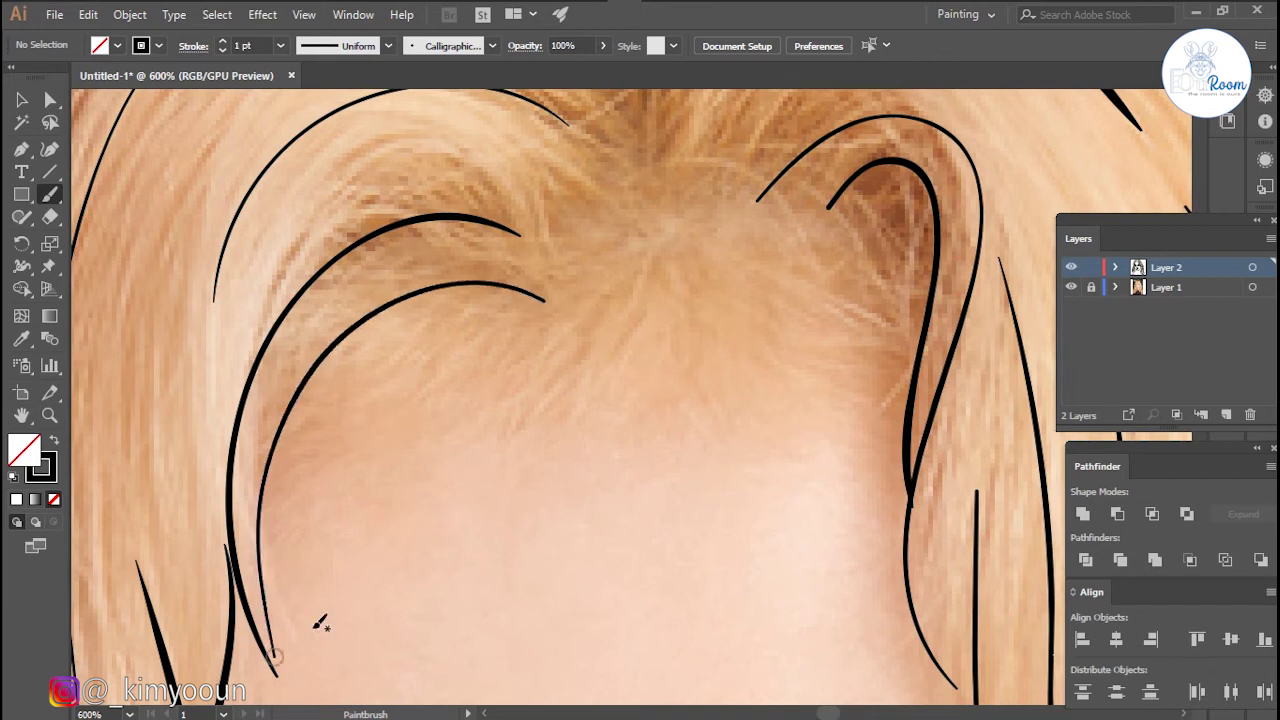
pyautogui.moveTo(531, 270); pyautogui.dragTo(280, 675)
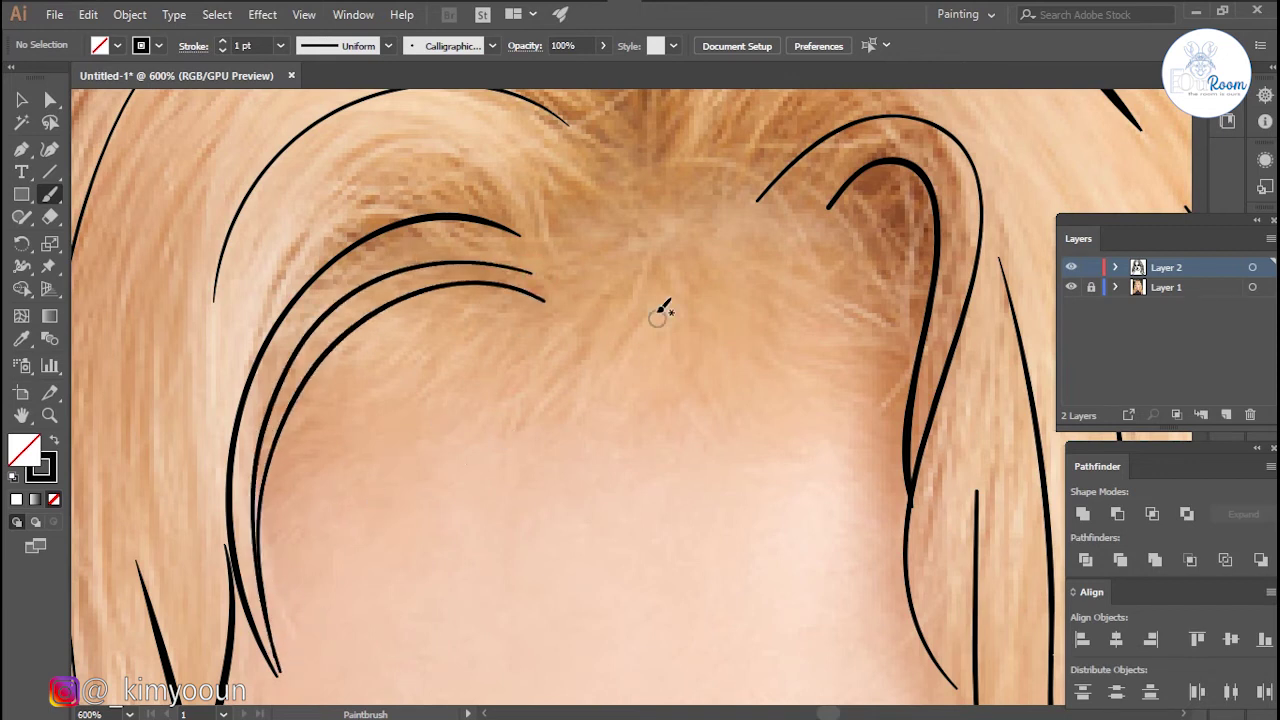
pyautogui.moveTo(620, 300)
pyautogui.mouseDown()
pyautogui.moveTo(320, 405)
pyautogui.moveTo(428, 388)
pyautogui.mouseUp()
pyautogui.moveTo(638, 253); pyautogui.dragTo(900, 292)
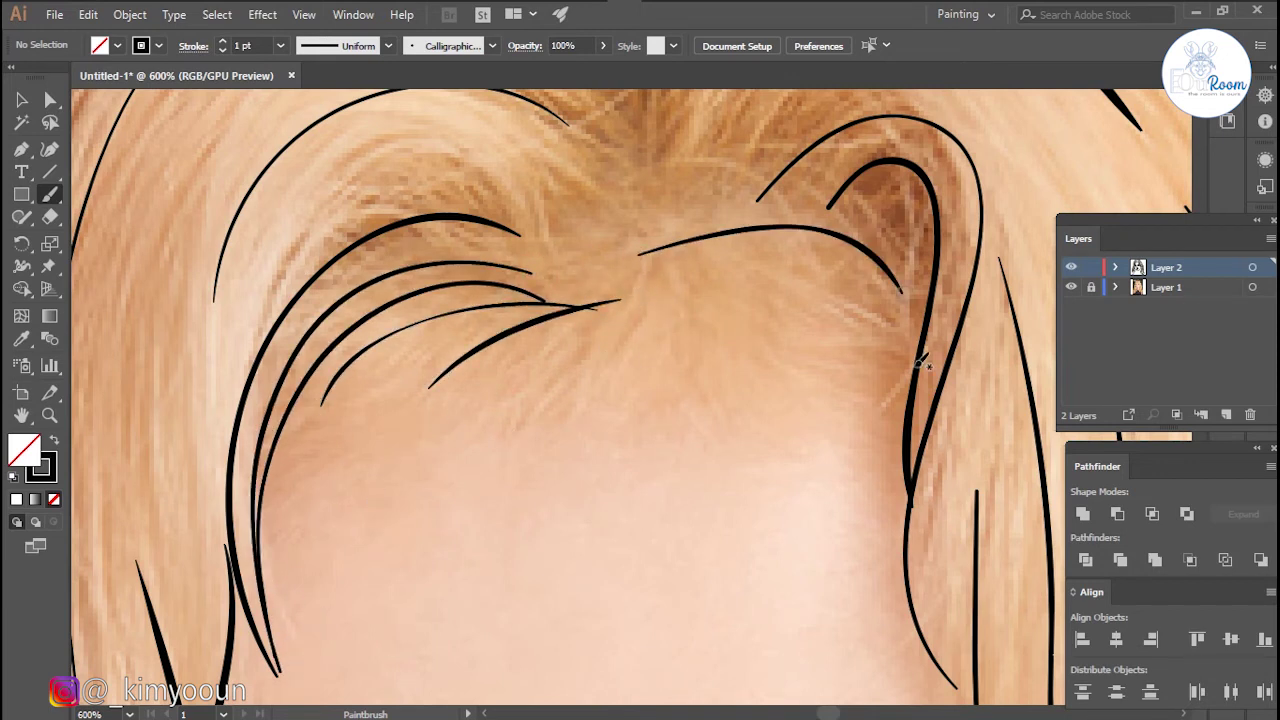
pyautogui.moveTo(815, 260); pyautogui.dragTo(908, 438)
pyautogui.moveTo(615, 292); pyautogui.dragTo(895, 360)
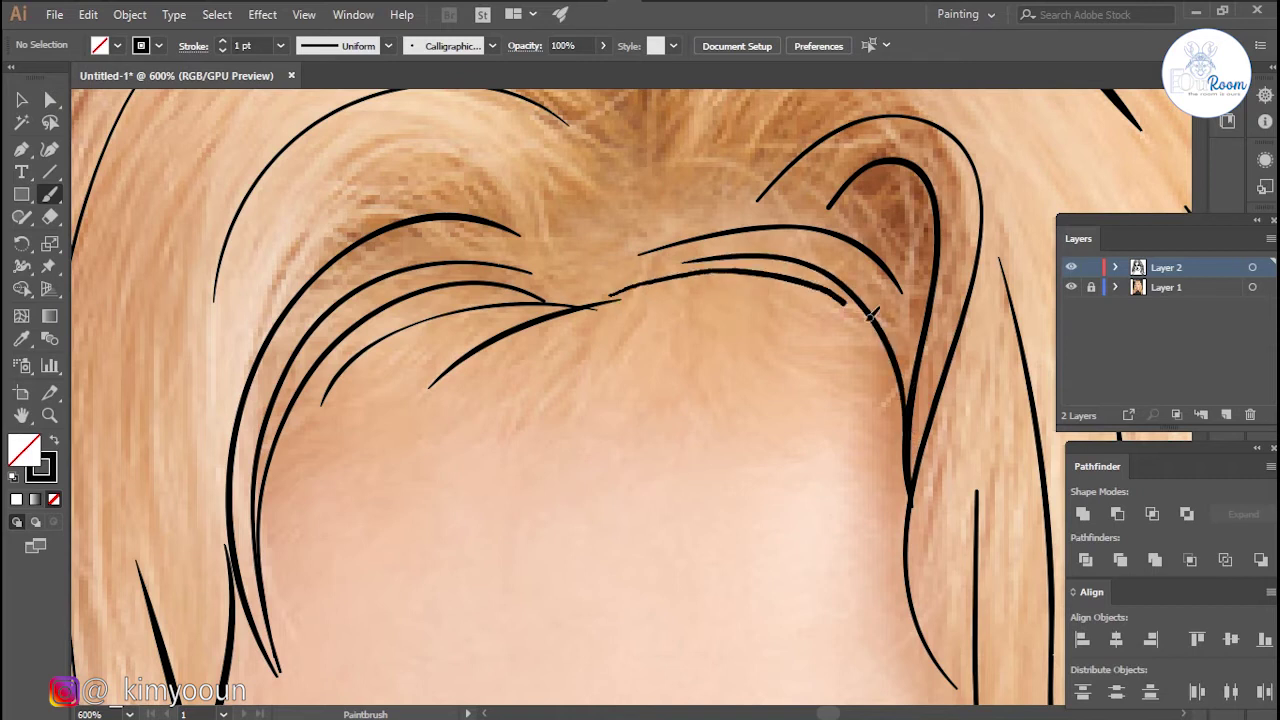
pyautogui.moveTo(605, 300)
pyautogui.mouseDown()
pyautogui.moveTo(372, 383)
pyautogui.moveTo(858, 358)
pyautogui.moveTo(862, 380)
pyautogui.mouseUp()
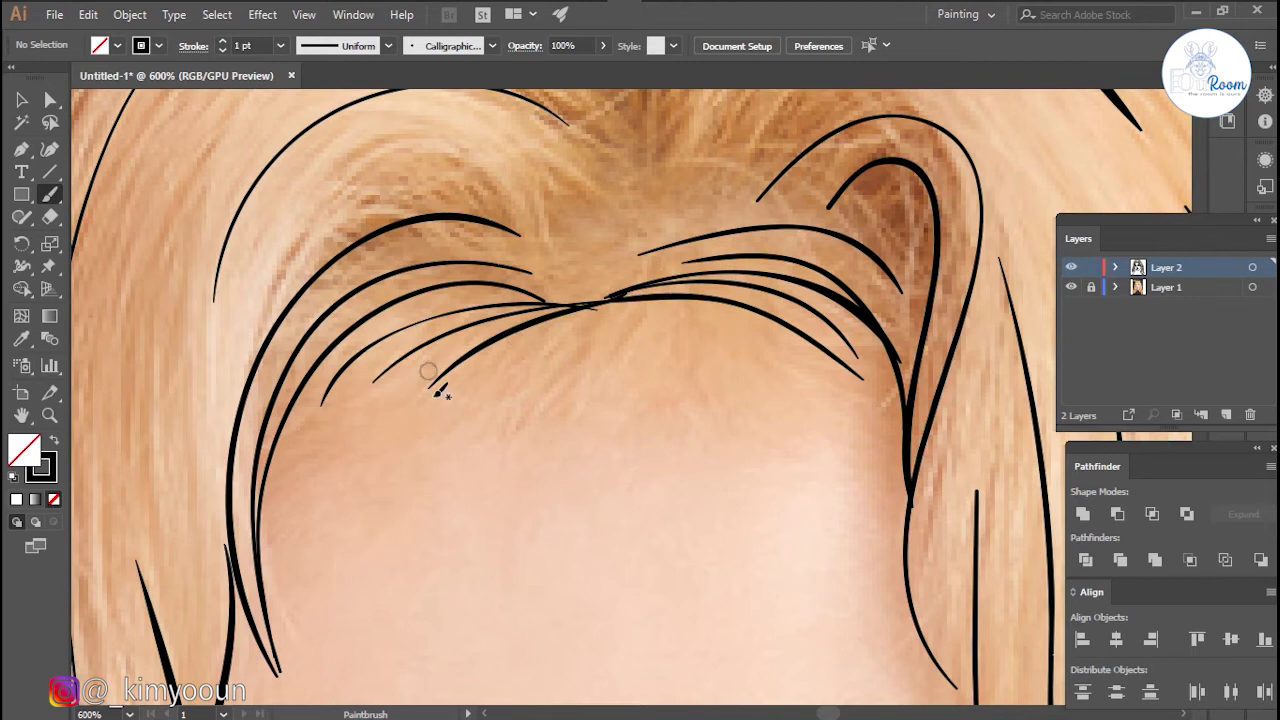
# - Extend the tip of one hair strand on the left forehead
pyautogui.scroll(-5, 440, 392)
pyautogui.scroll(3, 230, 380)
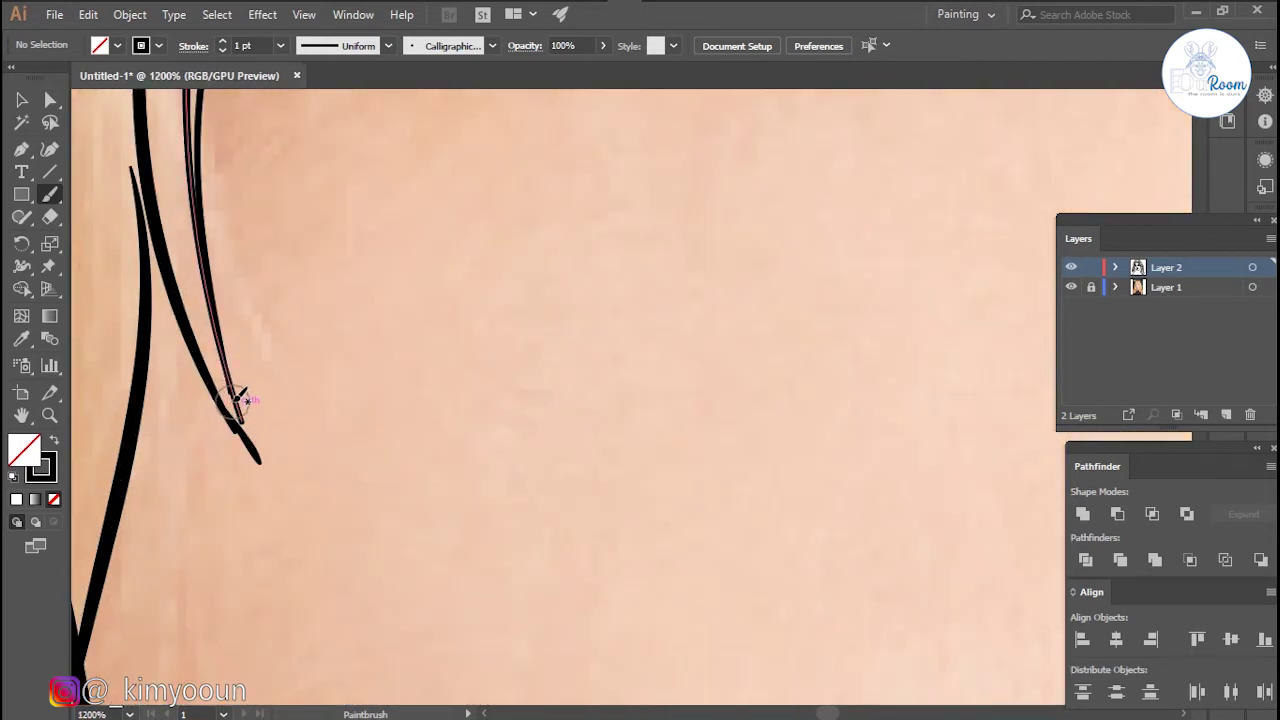
pyautogui.moveTo(240, 397); pyautogui.dragTo(242, 428)
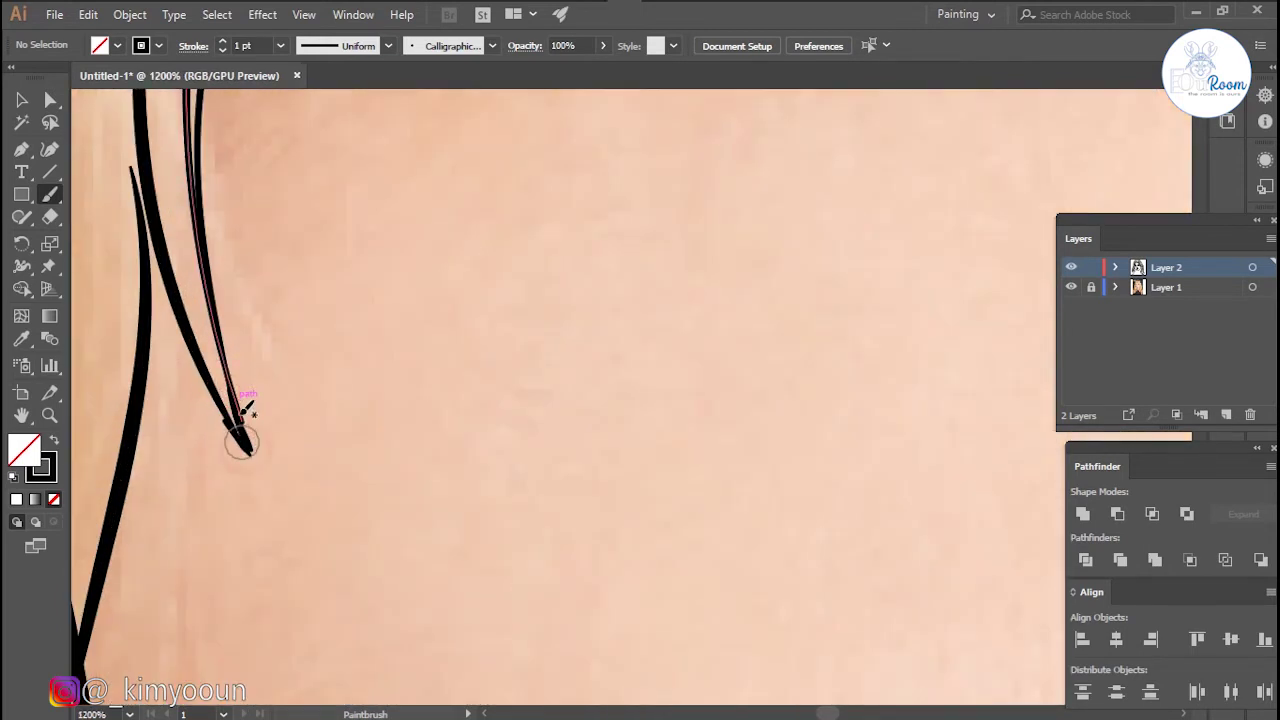
pyautogui.scroll(-2, 257, 330)
pyautogui.scroll(-2, 380, 338)
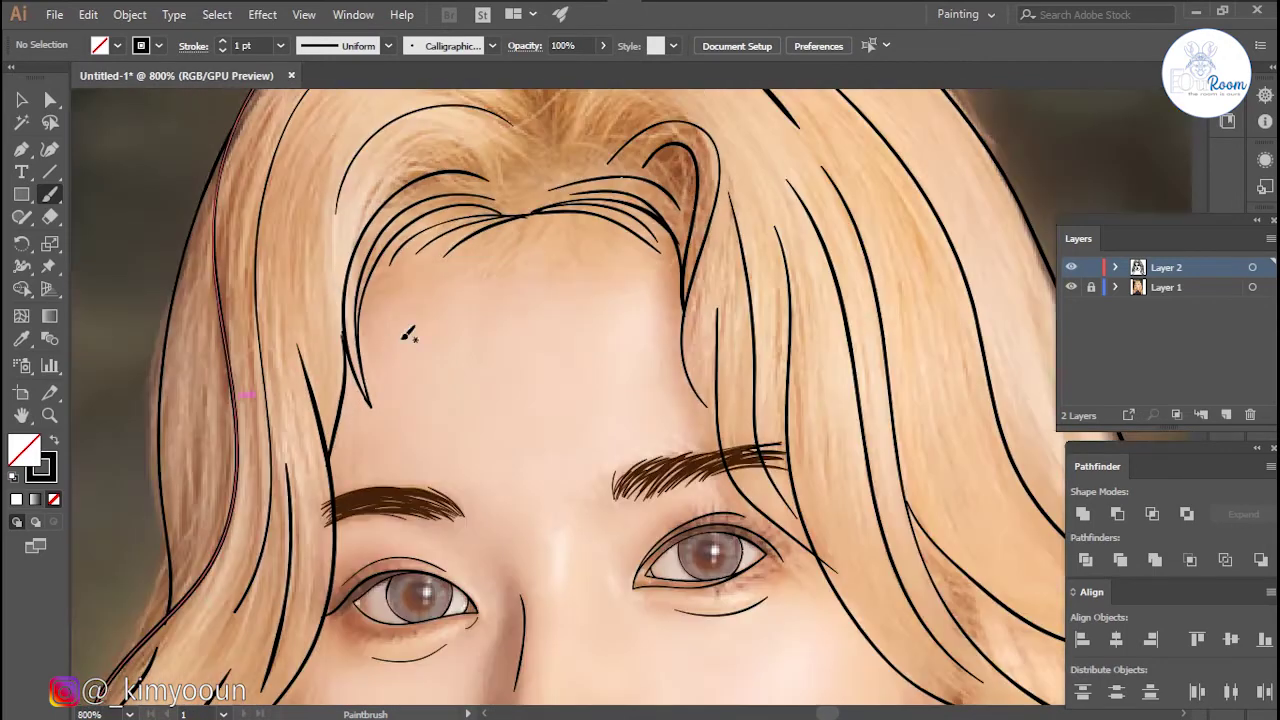
# - Draw hair strands running down from beside the earring on the right side
pyautogui.scroll(-3, 409, 335)
pyautogui.scroll(2, 494, 214)
pyautogui.scroll(2, 466, 234)
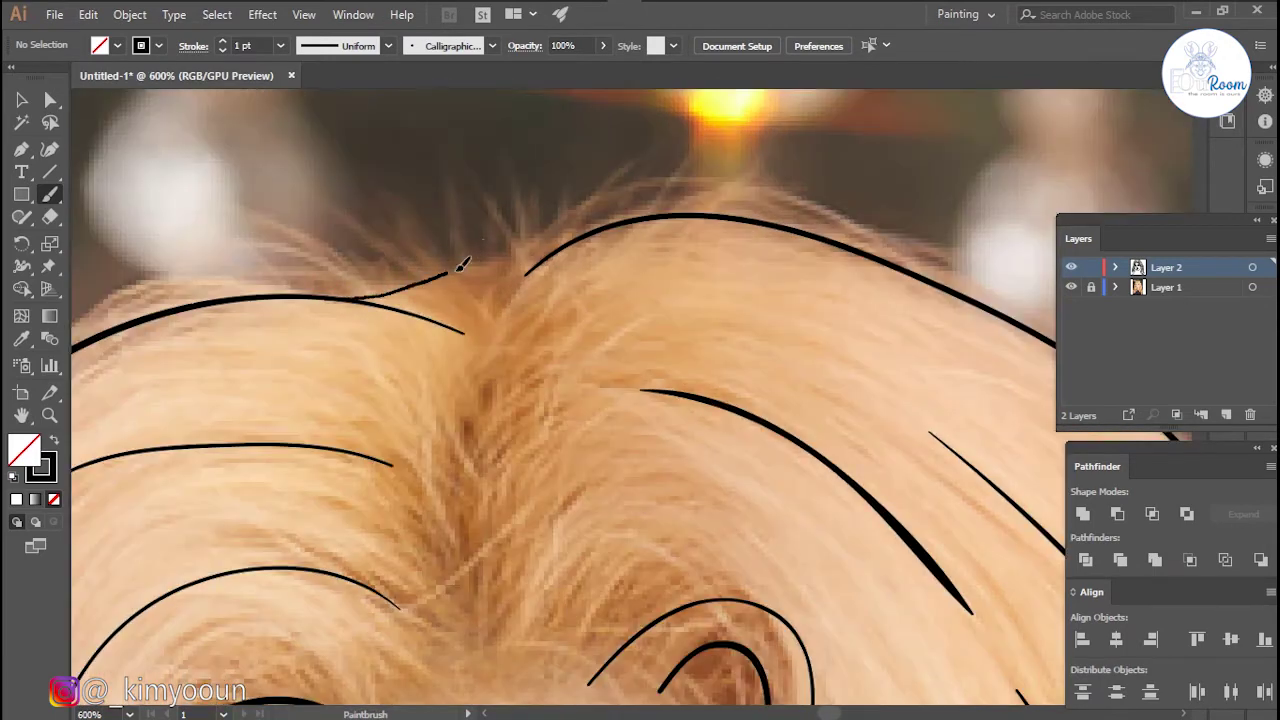
pyautogui.scroll(-1, 591, 218)
pyautogui.scroll(-3, 600, 250)
pyautogui.scroll(-5, 650, 330)
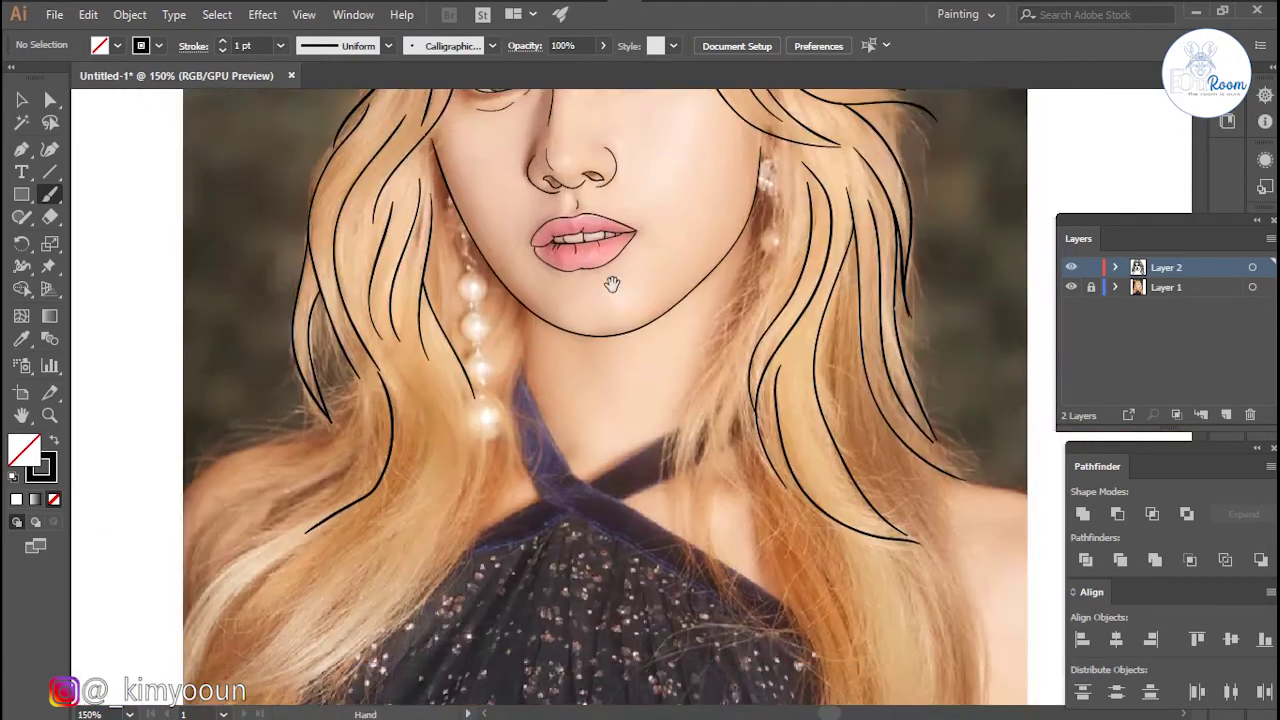
pyautogui.scroll(2, 679, 403)
pyautogui.scroll(-2, 575, 285)
pyautogui.scroll(-2, 560, 200)
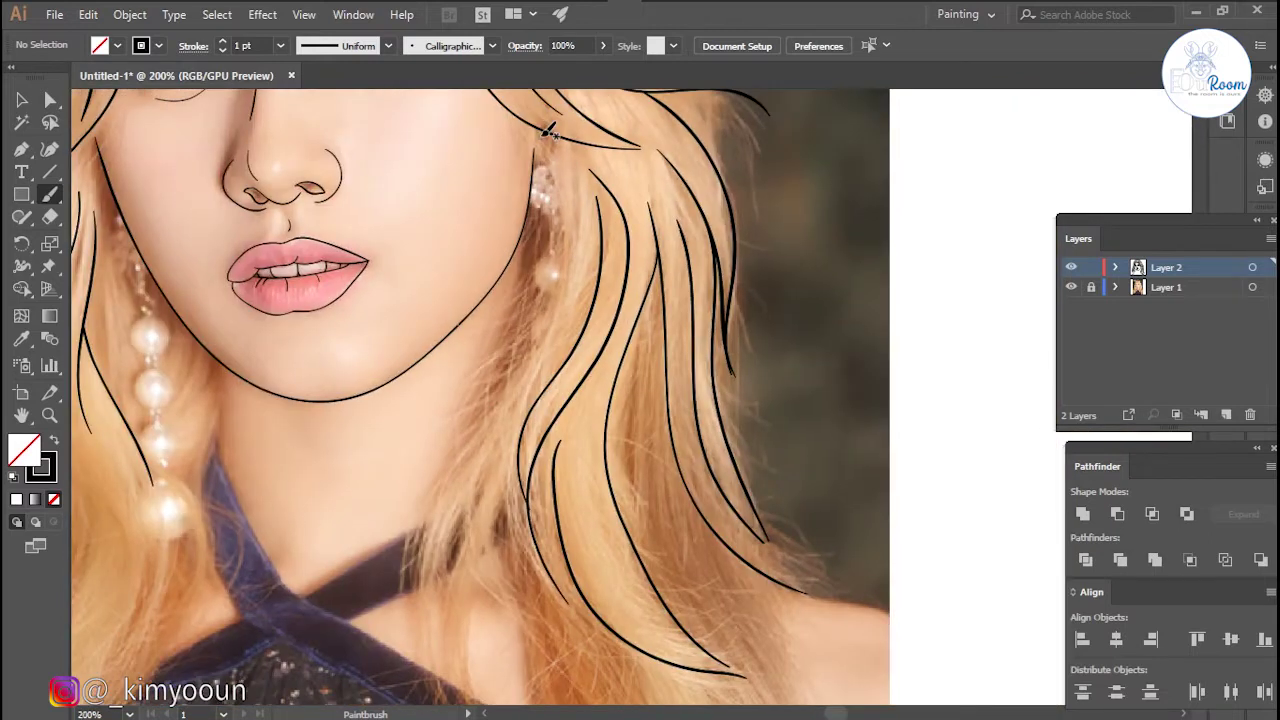
pyautogui.moveTo(562, 181); pyautogui.dragTo(522, 376)
pyautogui.moveTo(537, 543); pyautogui.dragTo(545, 560)
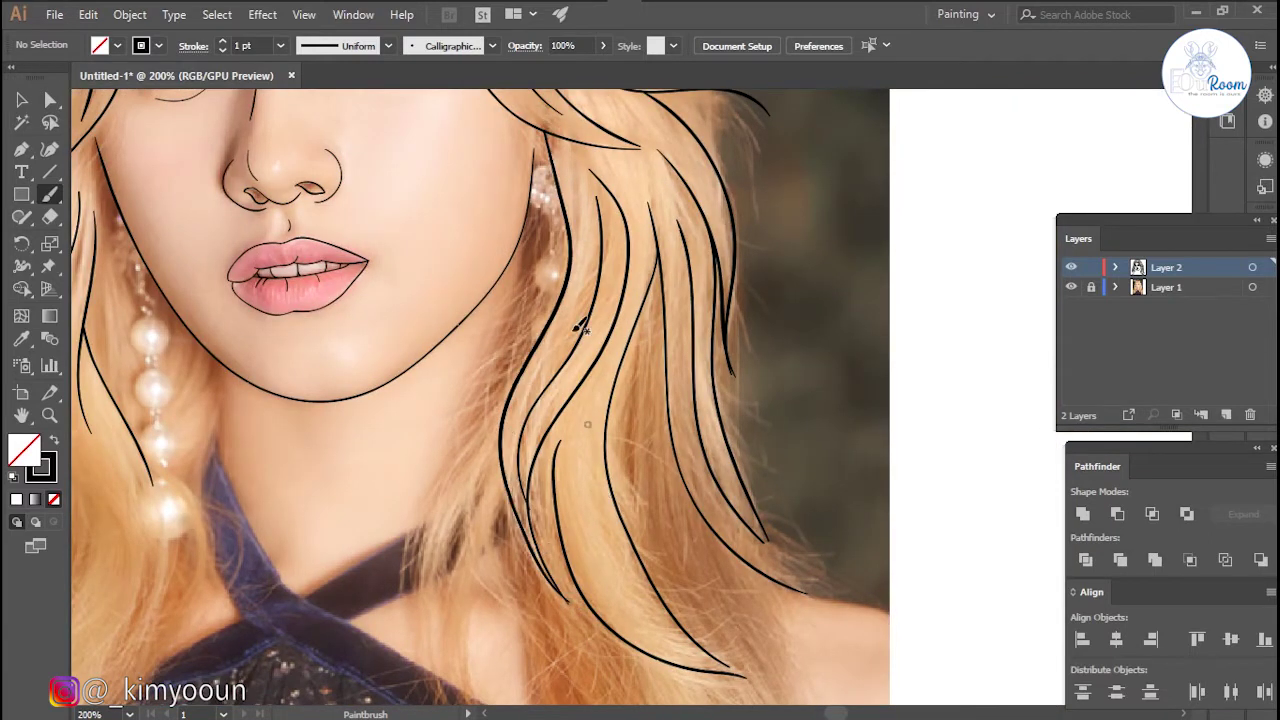
pyautogui.moveTo(515, 387); pyautogui.dragTo(452, 603)
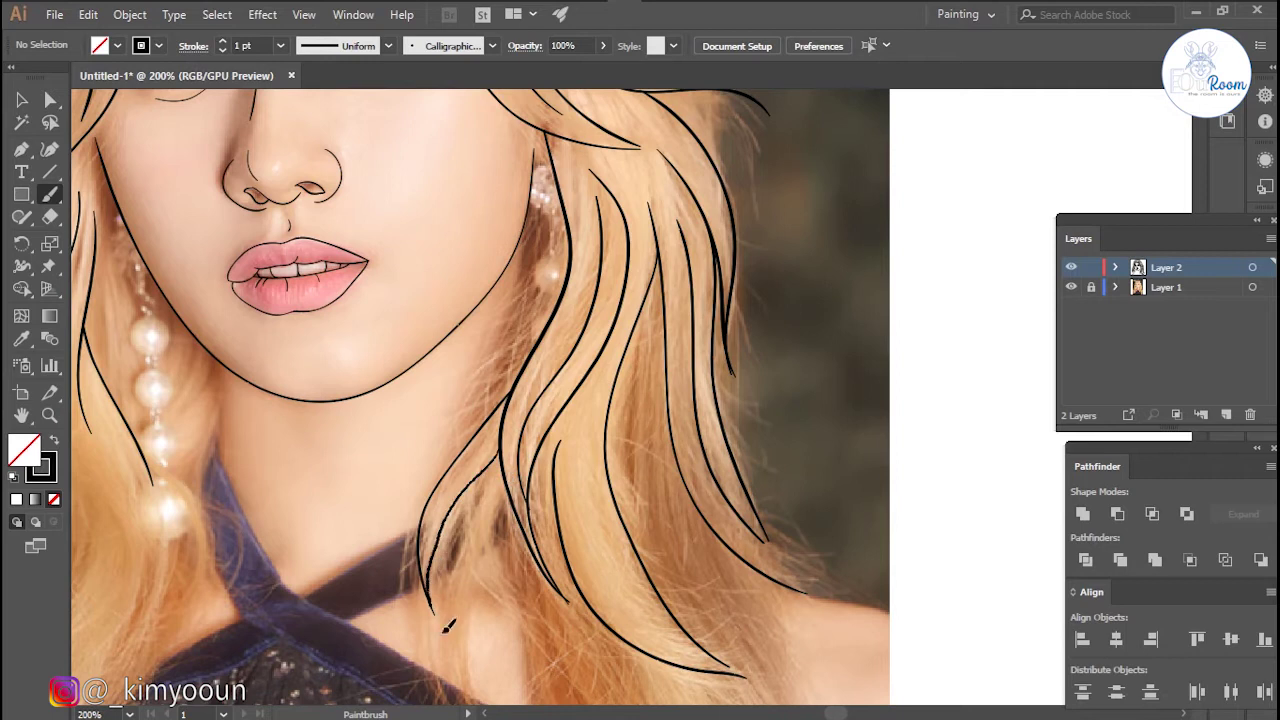
pyautogui.moveTo(488, 470)
pyautogui.mouseDown()
pyautogui.moveTo(465, 678)
pyautogui.moveTo(408, 447)
pyautogui.mouseUp()
pyautogui.moveTo(452, 309); pyautogui.dragTo(487, 512)
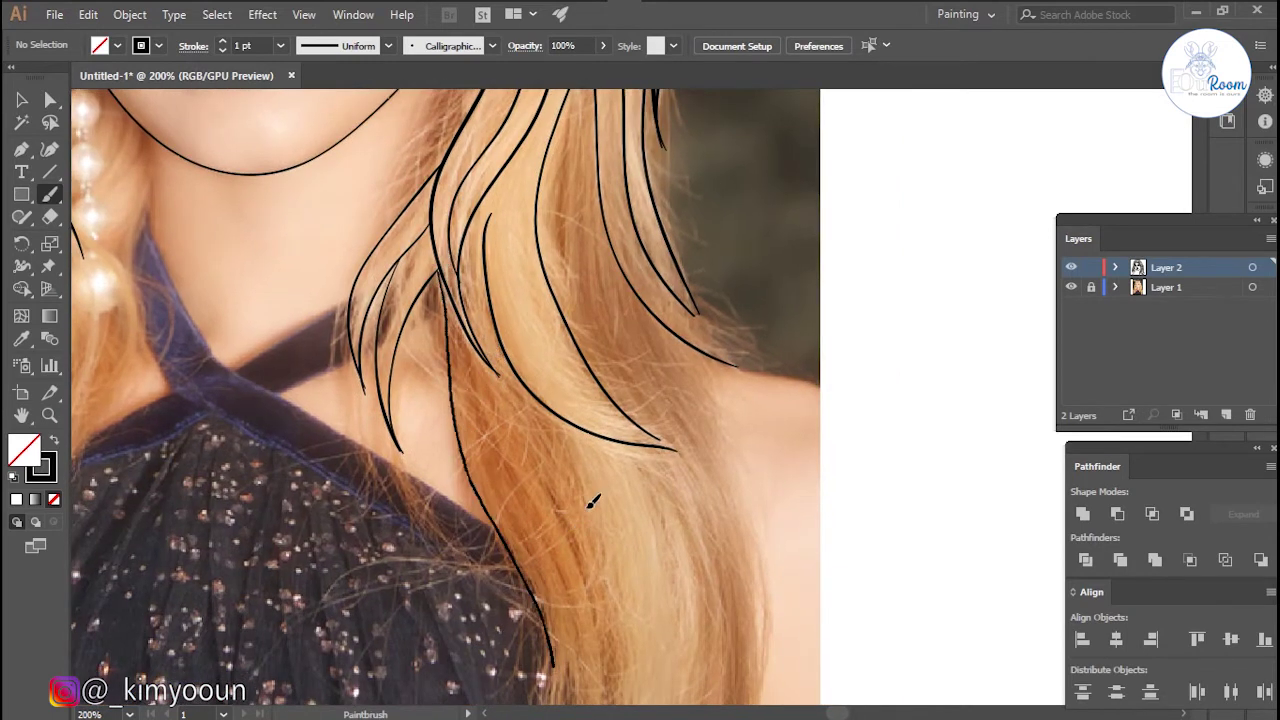
# - Trace long curved strands down the right hair falling over the shoulder
pyautogui.moveTo(577, 520); pyautogui.dragTo(532, 385)
pyautogui.moveTo(655, 245); pyautogui.dragTo(672, 662)
pyautogui.moveTo(543, 385); pyautogui.dragTo(623, 420)
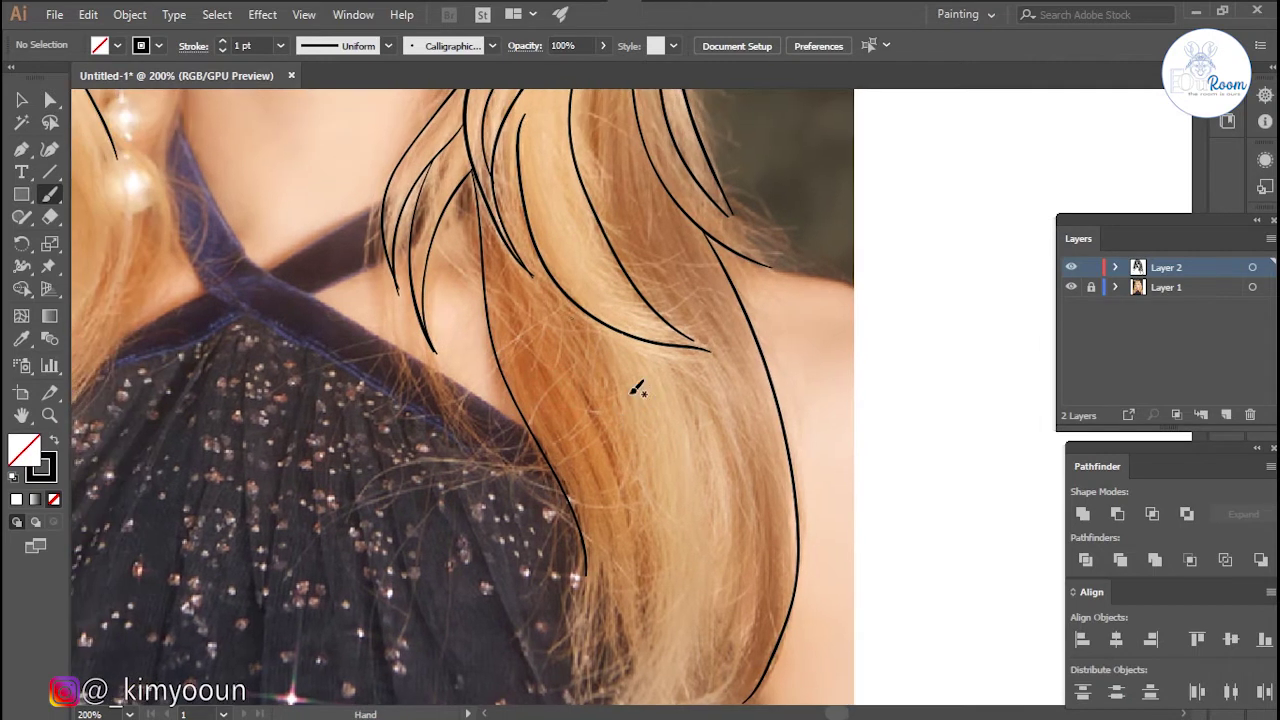
pyautogui.moveTo(555, 325); pyautogui.dragTo(648, 520)
pyautogui.moveTo(665, 603); pyautogui.dragTo(674, 497)
pyautogui.moveTo(628, 300)
pyautogui.mouseDown()
pyautogui.moveTo(691, 420)
pyautogui.moveTo(704, 566)
pyautogui.mouseUp()
pyautogui.moveTo(640, 209)
pyautogui.mouseDown()
pyautogui.moveTo(543, 152)
pyautogui.moveTo(590, 380)
pyautogui.moveTo(718, 650)
pyautogui.mouseUp()
pyautogui.moveTo(500, 315)
pyautogui.mouseDown()
pyautogui.moveTo(745, 240)
pyautogui.moveTo(710, 170)
pyautogui.mouseUp()
pyautogui.moveTo(643, 251); pyautogui.dragTo(735, 480)
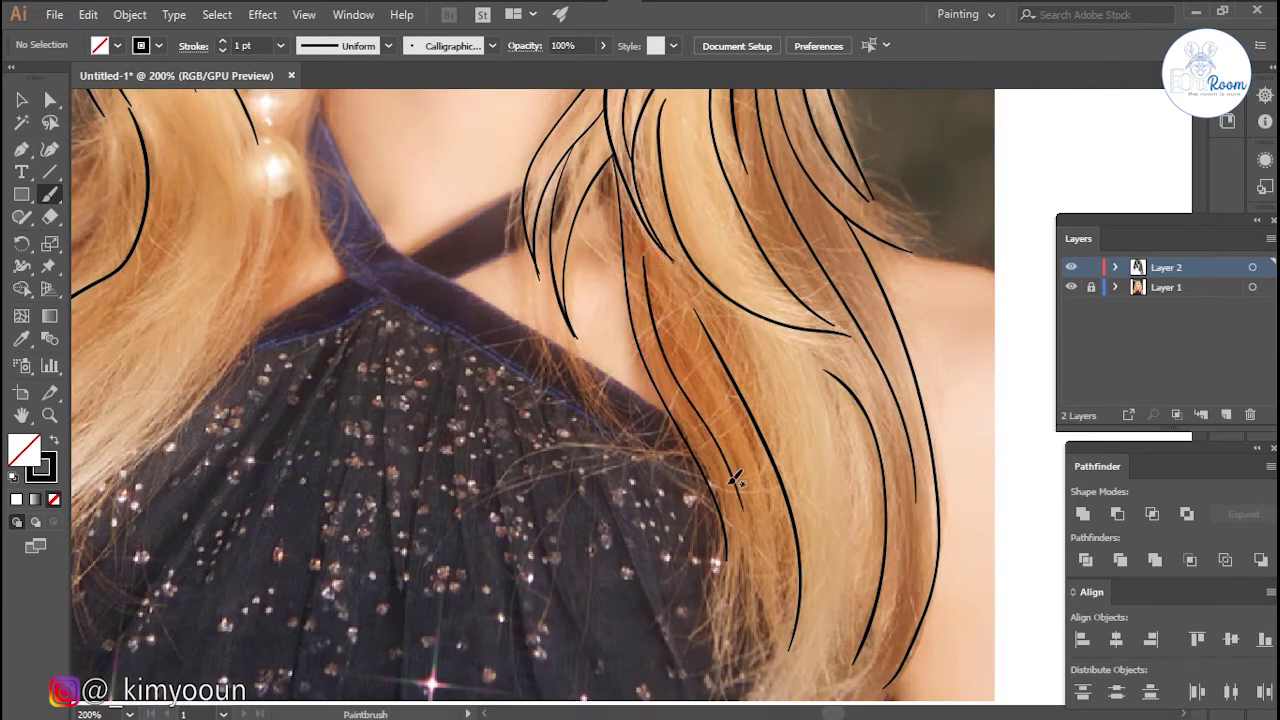
pyautogui.moveTo(672, 293); pyautogui.dragTo(785, 598)
pyautogui.moveTo(317, 195)
pyautogui.mouseDown()
pyautogui.moveTo(575, 311)
pyautogui.moveTo(632, 355)
pyautogui.mouseUp()
pyautogui.scroll(1, 620, 300)
# - At 600% zoom, outline the earring's top loop and circle its top pearl
pyautogui.scroll(1, 609, 245)
pyautogui.scroll(1, 606, 251)
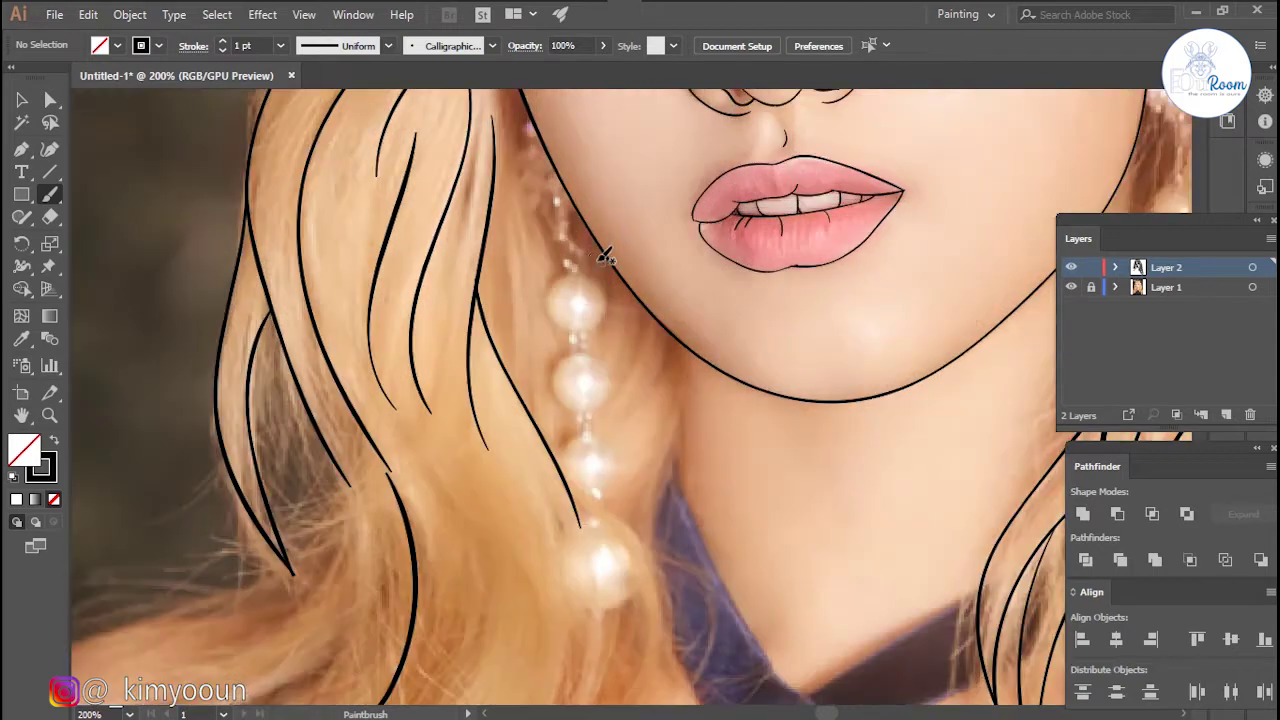
pyautogui.scroll(1, 580, 310)
pyautogui.scroll(1, 554, 374)
pyautogui.moveTo(496, 170); pyautogui.dragTo(466, 229)
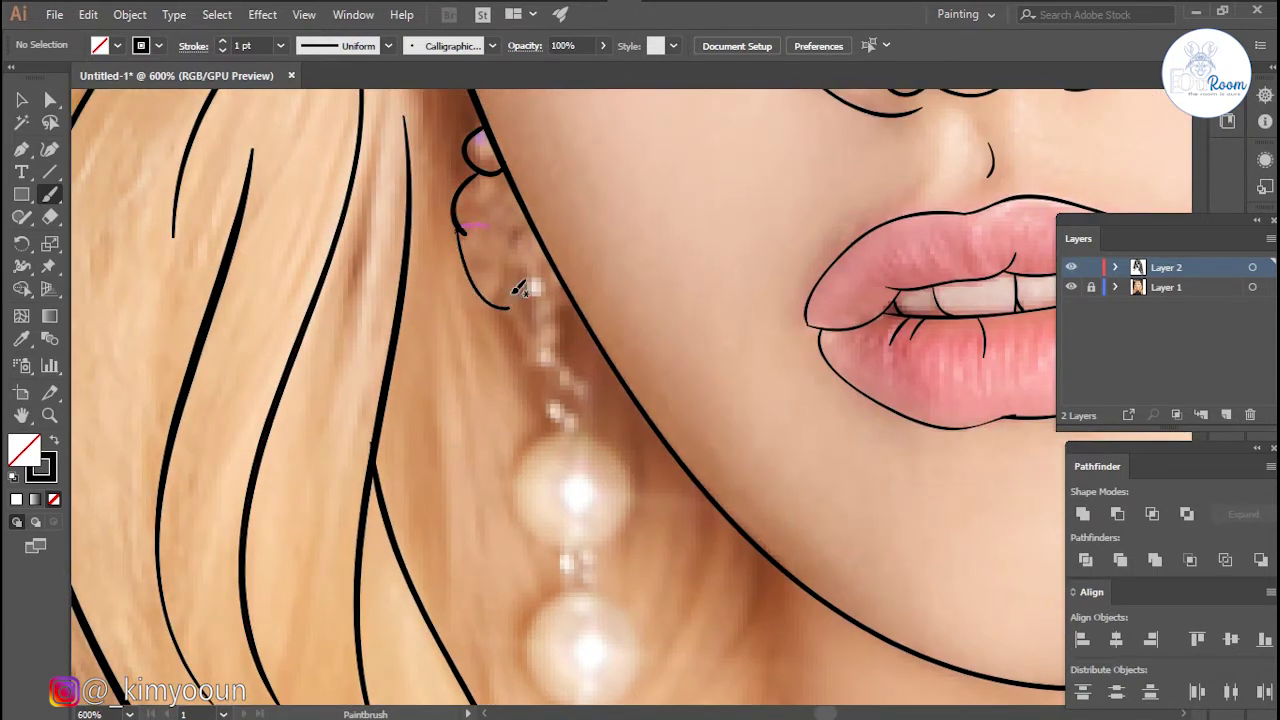
pyautogui.moveTo(580, 297); pyautogui.dragTo(559, 99)
pyautogui.moveTo(495, 183); pyautogui.dragTo(545, 200)
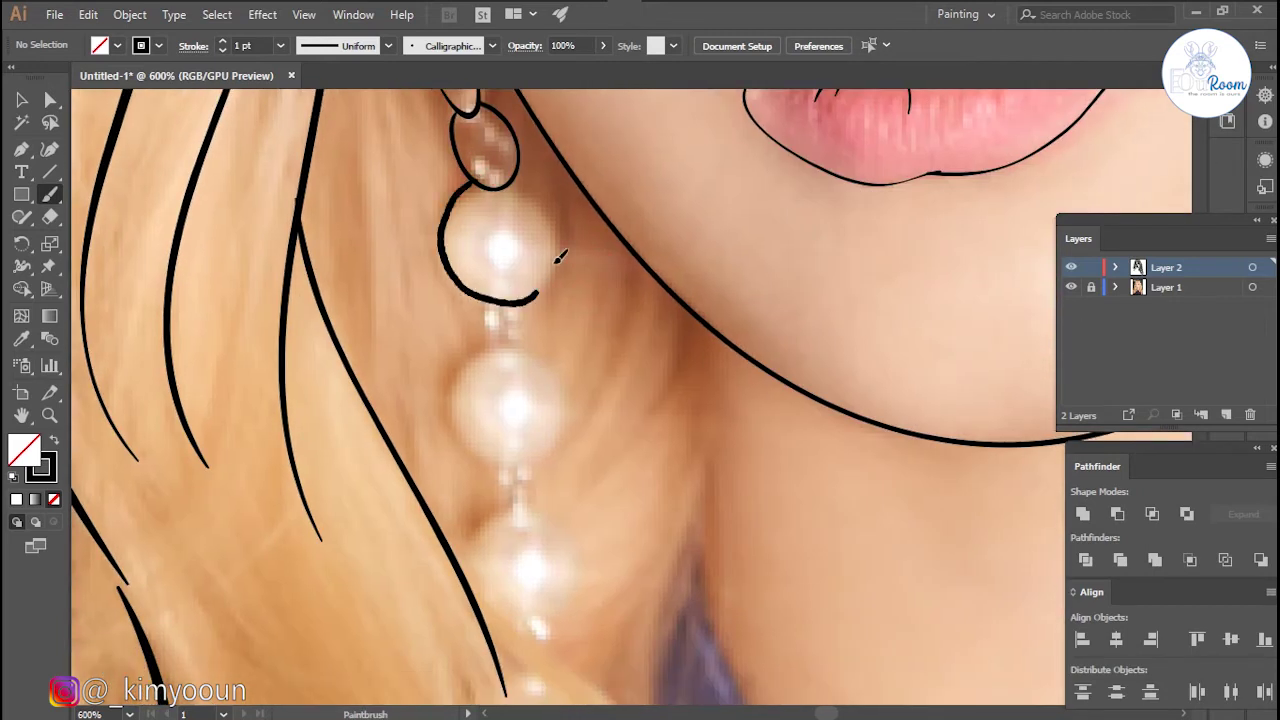
pyautogui.moveTo(582, 255); pyautogui.dragTo(555, 140)
# - Circle the lower pearls and outline the large bottom pearl as a teardrop
pyautogui.moveTo(455, 182); pyautogui.dragTo(506, 184)
pyautogui.moveTo(455, 226)
pyautogui.mouseDown()
pyautogui.moveTo(503, 343)
pyautogui.moveTo(530, 240)
pyautogui.moveTo(530, 116)
pyautogui.mouseUp()
pyautogui.moveTo(445, 200); pyautogui.dragTo(500, 195)
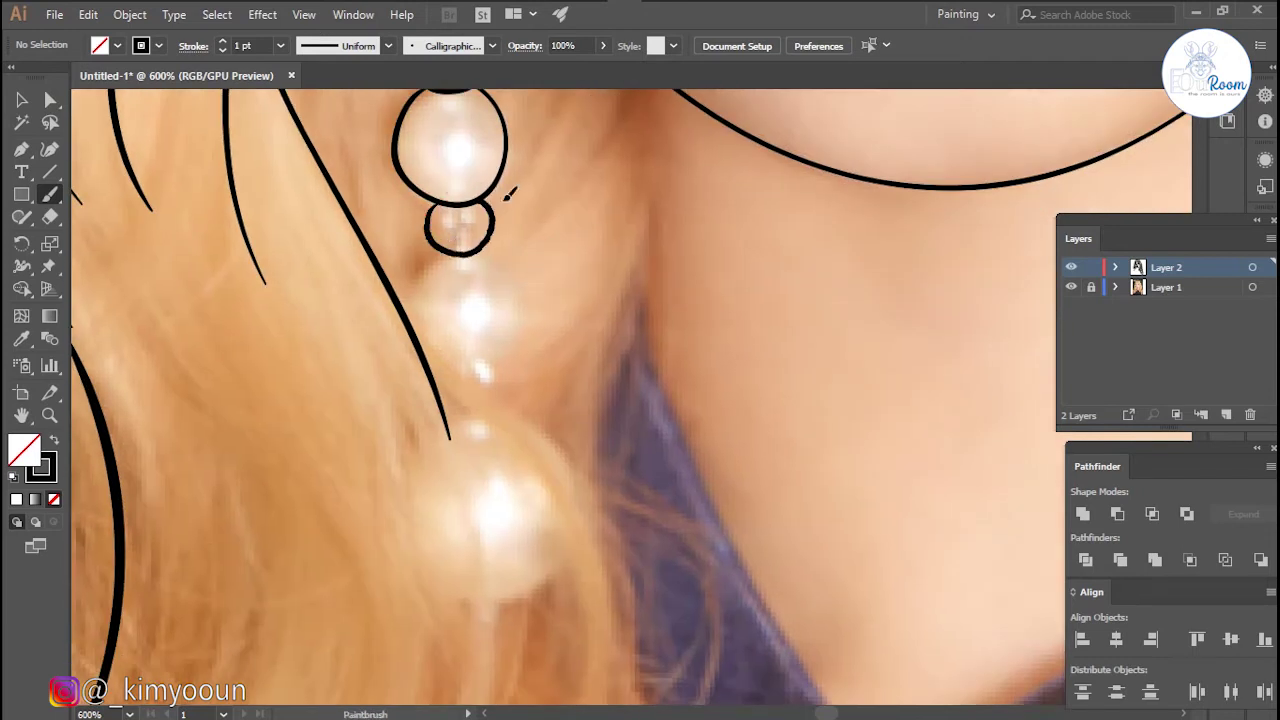
pyautogui.moveTo(427, 298); pyautogui.dragTo(510, 252)
pyautogui.moveTo(578, 490); pyautogui.dragTo(548, 323)
pyautogui.moveTo(440, 192); pyautogui.dragTo(468, 172)
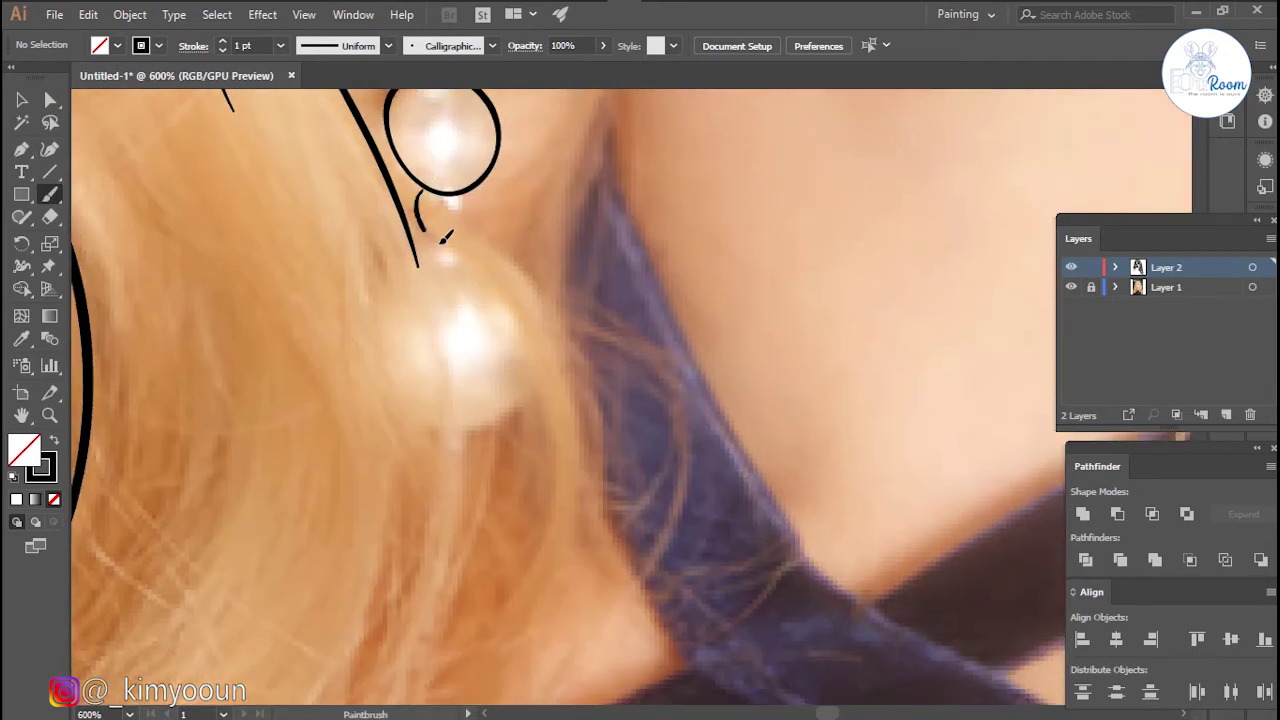
pyautogui.moveTo(462, 258); pyautogui.dragTo(468, 252)
pyautogui.scroll(-1, 634, 263)
# - Draw a stroke from the right ear to the hair strand, zooming in to 1200%
pyautogui.scroll(-3, 634, 263)
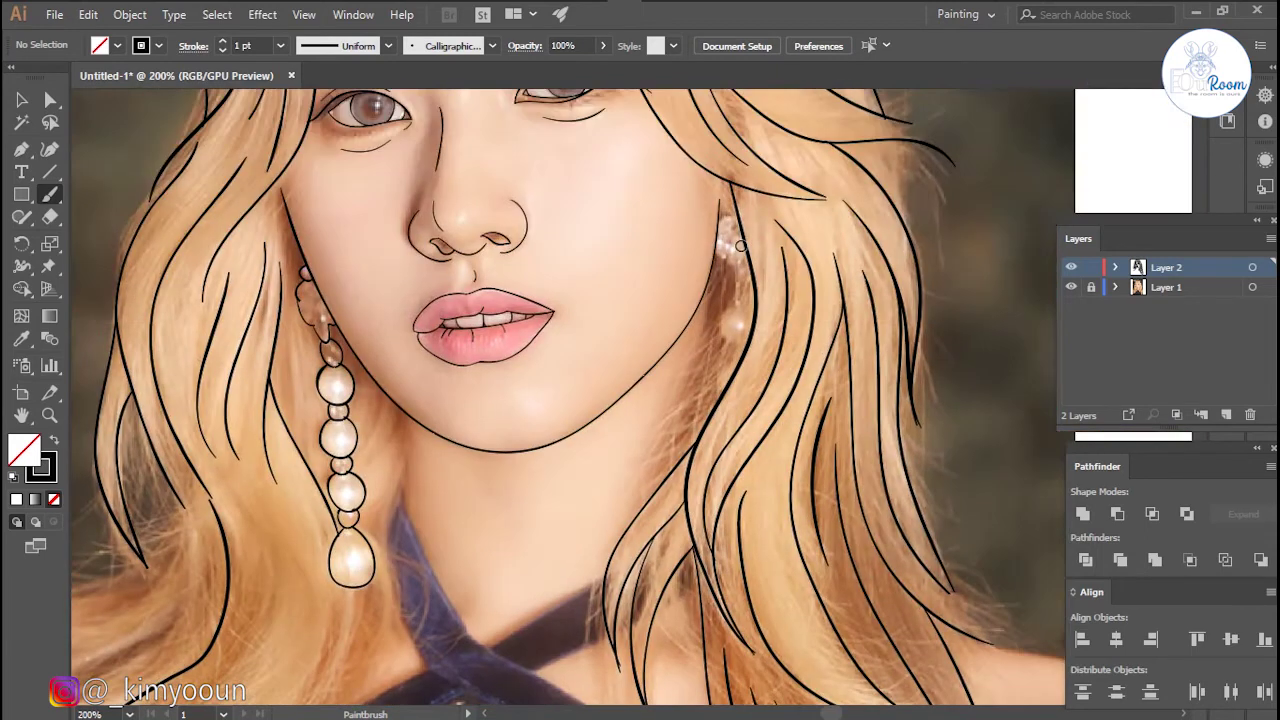
pyautogui.scroll(3, 566, 213)
pyautogui.moveTo(566, 213); pyautogui.dragTo(668, 354)
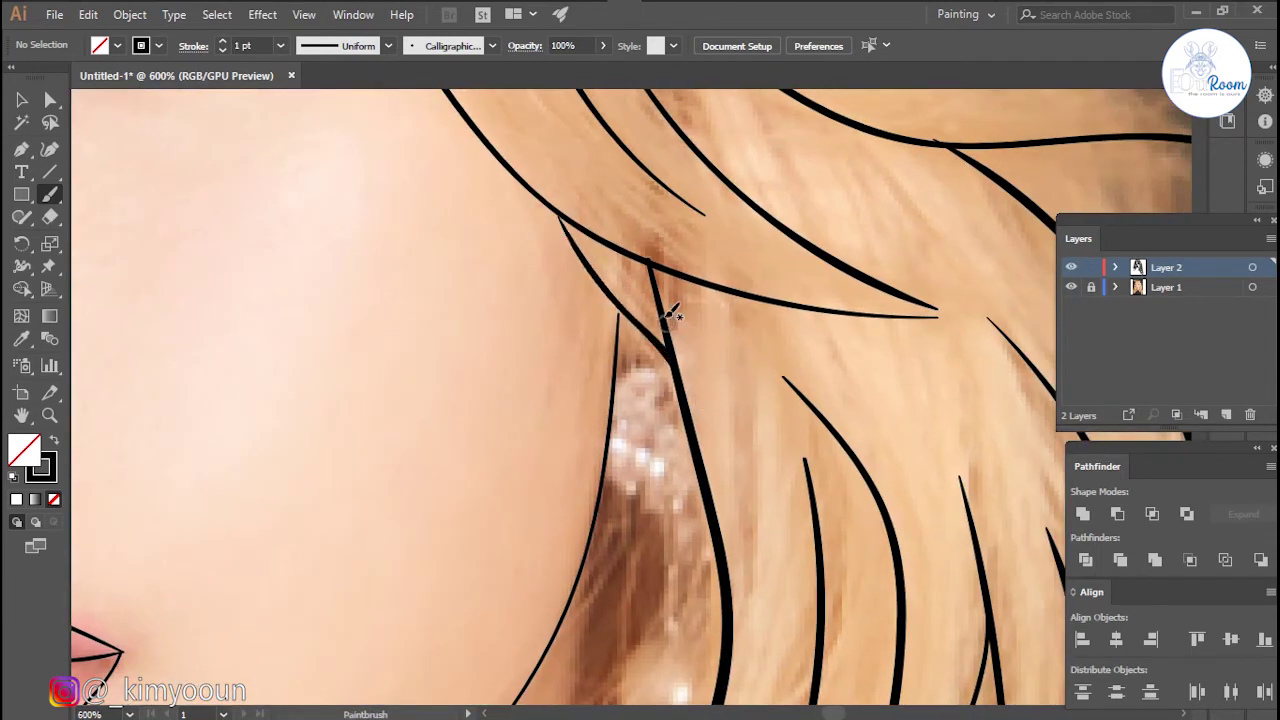
pyautogui.scroll(1, 570, 220)
pyautogui.scroll(1, 570, 225)
pyautogui.scroll(1, 586, 251)
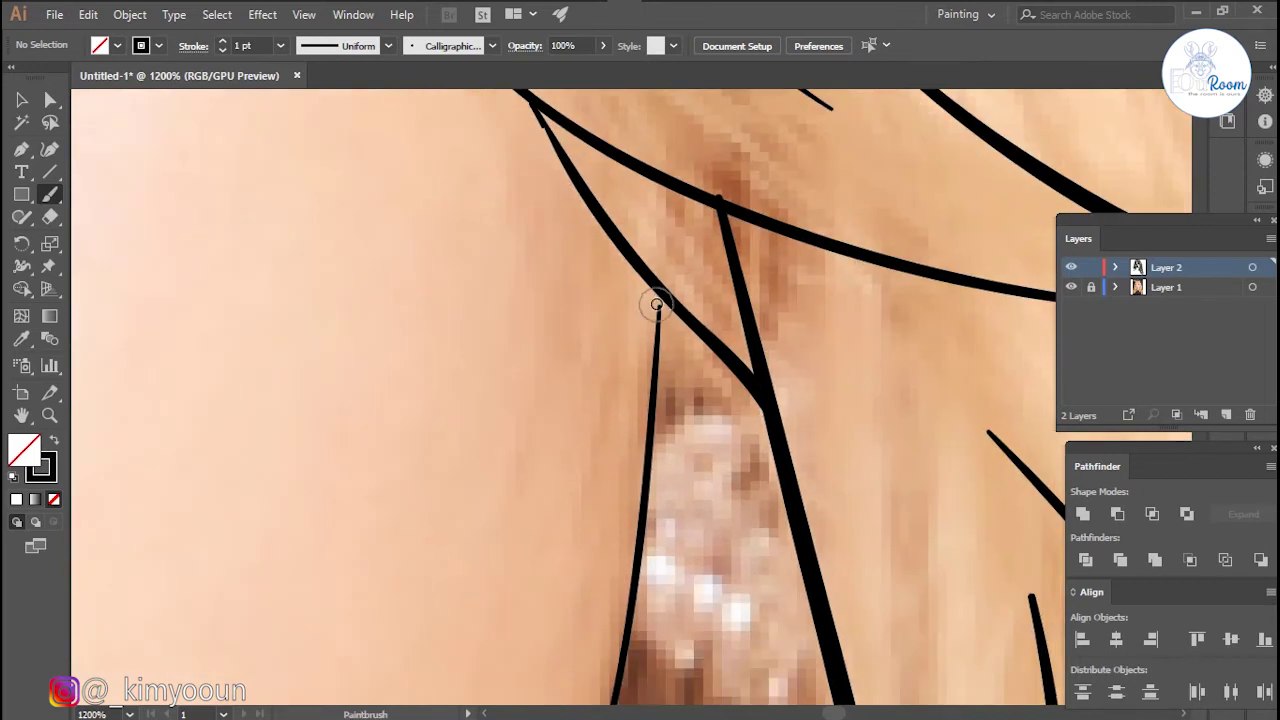
pyautogui.scroll(-3, 640, 290)
pyautogui.scroll(-1, 628, 230)
# - Paint the curved lobe strokes and outline the small pearl around its highlight
pyautogui.moveTo(626, 183); pyautogui.dragTo(563, 343)
pyautogui.moveTo(527, 303)
pyautogui.mouseDown()
pyautogui.moveTo(537, 429)
pyautogui.moveTo(640, 455)
pyautogui.moveTo(705, 532)
pyautogui.mouseUp()
pyautogui.scroll(-1, 616, 148)
pyautogui.scroll(-5, 630, 200)
pyautogui.moveTo(588, 252); pyautogui.dragTo(692, 383)
pyautogui.moveTo(690, 460); pyautogui.dragTo(636, 212)
pyautogui.moveTo(450, 170); pyautogui.dragTo(686, 243)
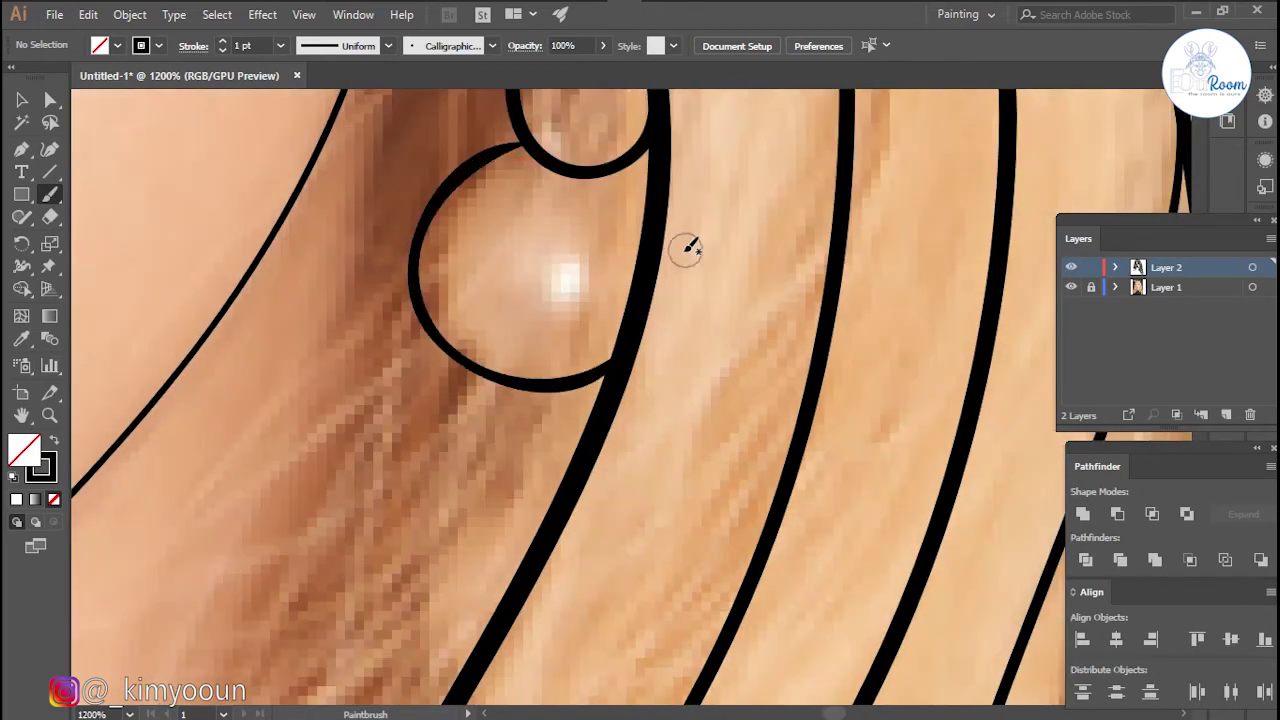
pyautogui.scroll(-1, 680, 271)
pyautogui.scroll(-4, 680, 271)
pyautogui.scroll(-1, 600, 270)
pyautogui.scroll(-2, 570, 256)
pyautogui.scroll(4, 352, 218)
# - At 600%, paint the left edge of the neck down toward the collar
pyautogui.moveTo(335, 222); pyautogui.dragTo(338, 468)
pyautogui.scroll(-1, 409, 369)
pyautogui.scroll(-5, 409, 369)
pyautogui.moveTo(304, 198)
pyautogui.mouseDown()
pyautogui.moveTo(375, 372)
pyautogui.moveTo(610, 680)
pyautogui.mouseUp()
pyautogui.scroll(-3, 510, 478)
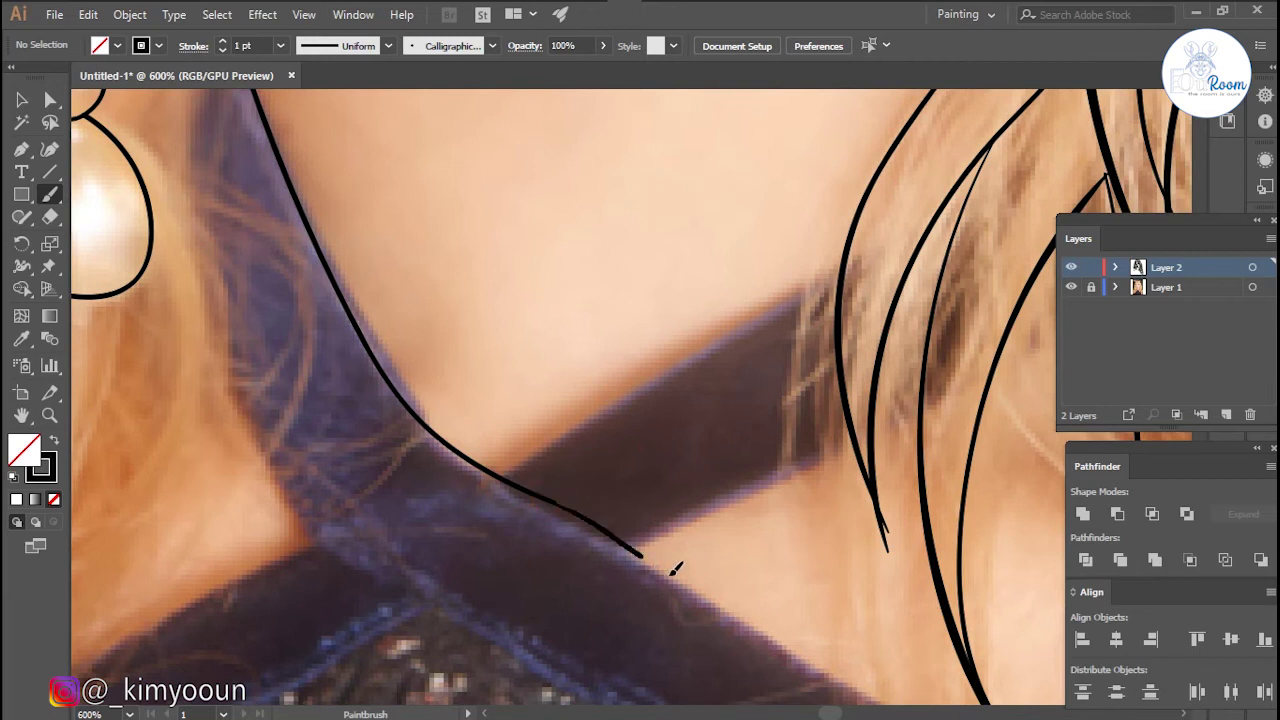
# - Extend the neck line to the collar and trace the strap's upper edge
pyautogui.moveTo(784, 643); pyautogui.dragTo(826, 672)
pyautogui.moveTo(502, 478); pyautogui.dragTo(605, 421)
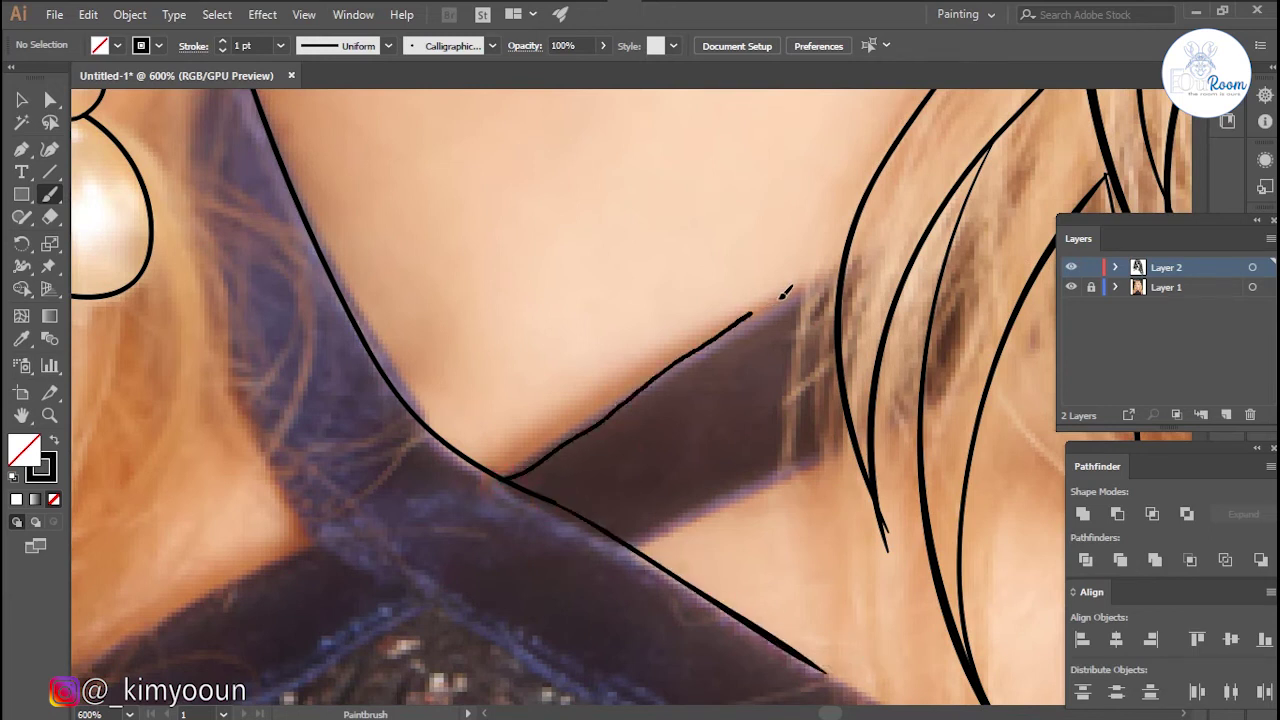
pyautogui.scroll(4, 349, 286)
pyautogui.moveTo(335, 170); pyautogui.dragTo(292, 372)
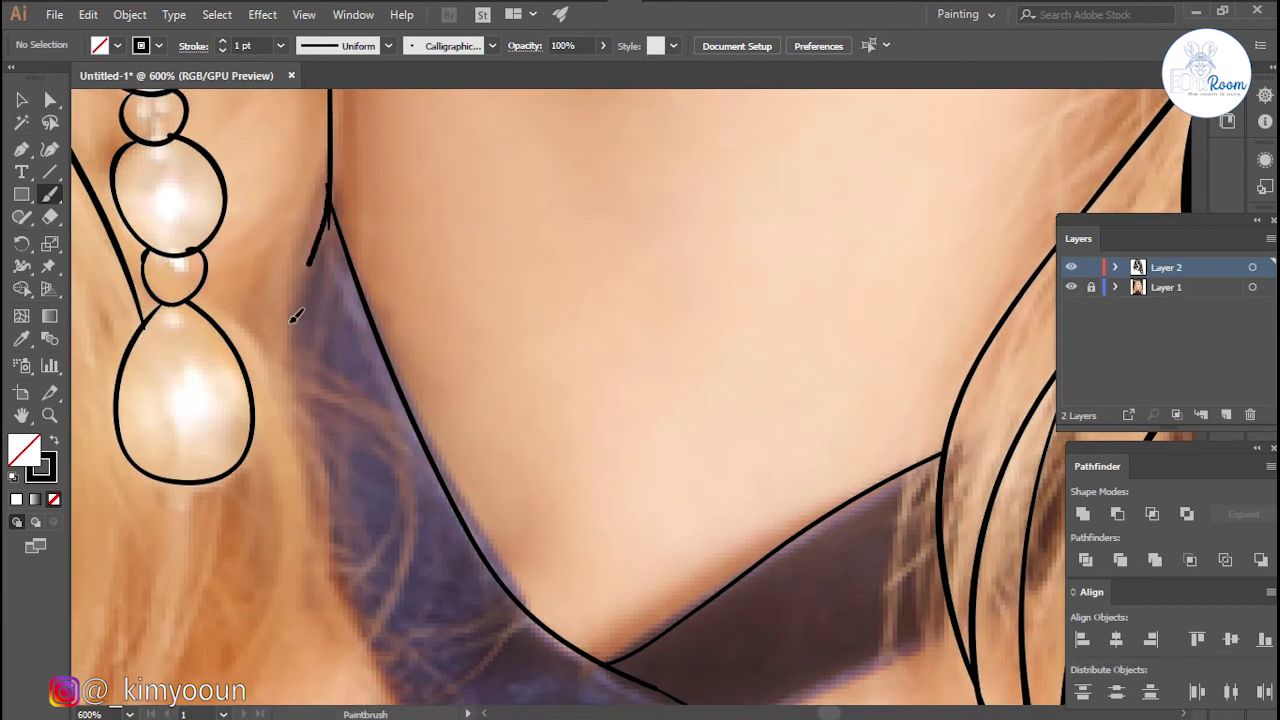
pyautogui.scroll(-3, 290, 370)
pyautogui.moveTo(262, 198)
pyautogui.mouseDown()
pyautogui.moveTo(309, 437)
pyautogui.moveTo(210, 610)
pyautogui.mouseUp()
pyautogui.scroll(-2, 300, 257)
pyautogui.scroll(-2, 300, 257)
pyautogui.moveTo(236, 262); pyautogui.dragTo(309, 395)
# - Trace the strap's lower and blue edges up to the right, then zoom out to 200%
pyautogui.moveTo(384, 436); pyautogui.dragTo(785, 635)
pyautogui.hscroll(-4, 849, 277)
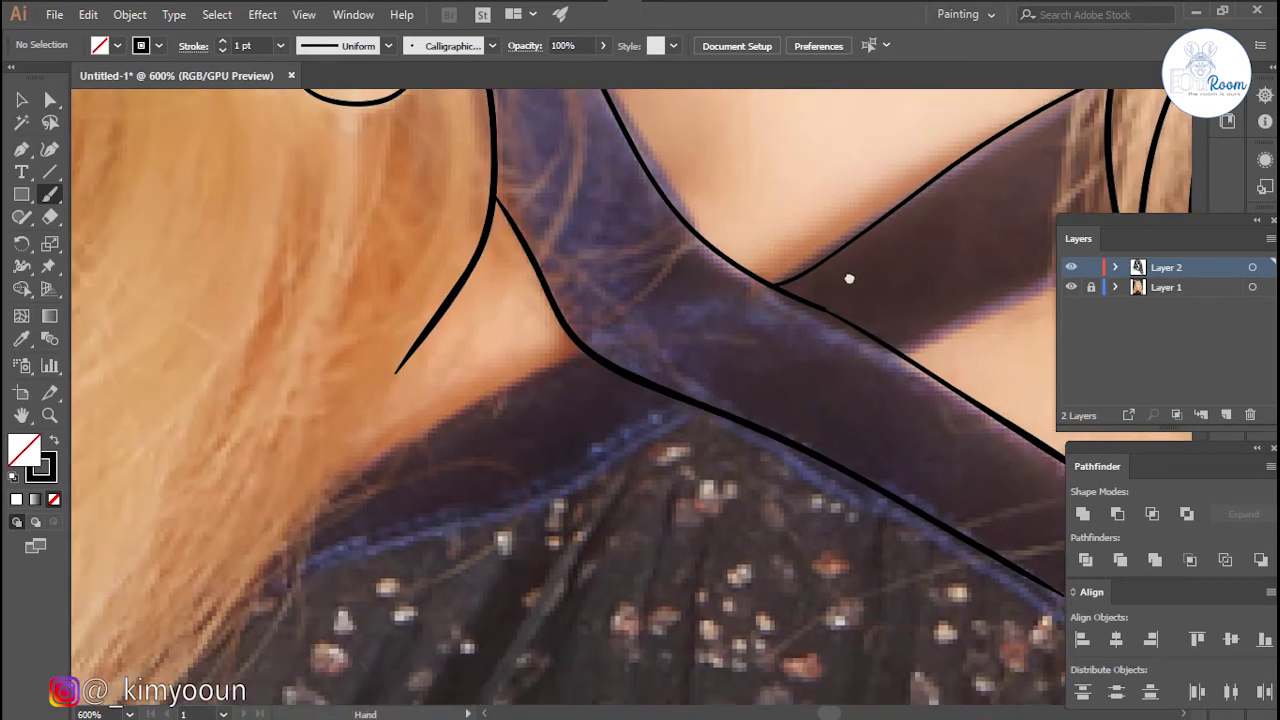
pyautogui.scroll(-1, 700, 300)
pyautogui.scroll(3, 663, 311)
pyautogui.scroll(-4, 603, 277)
pyautogui.scroll(-1, 603, 277)
pyautogui.moveTo(535, 319); pyautogui.dragTo(598, 285)
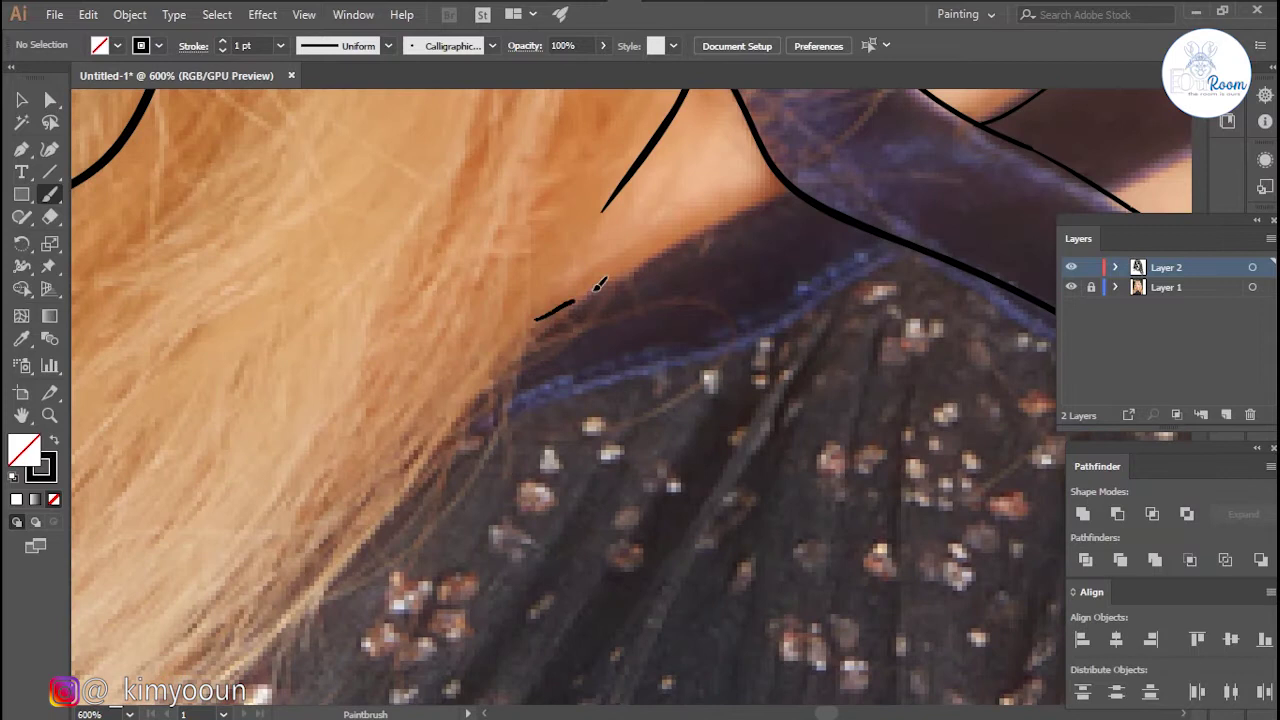
pyautogui.moveTo(756, 197); pyautogui.dragTo(785, 186)
pyautogui.moveTo(623, 360)
pyautogui.mouseDown()
pyautogui.moveTo(847, 276)
pyautogui.moveTo(926, 185)
pyautogui.mouseUp()
pyautogui.scroll(-2, 700, 400)
pyautogui.scroll(-1, 668, 453)
pyautogui.scroll(-3, 668, 453)
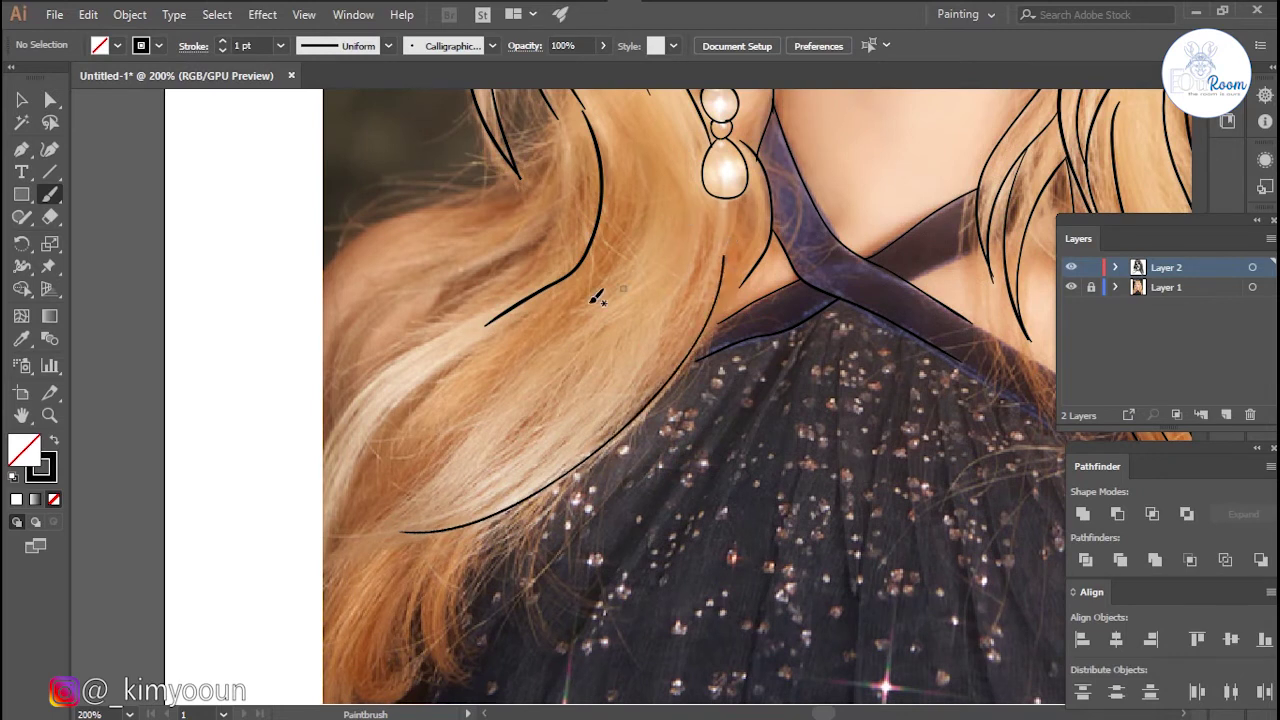
# - At 300%, draw long hair strands sweeping over the left shoulder
pyautogui.scroll(2, 710, 262)
pyautogui.moveTo(686, 234)
pyautogui.mouseDown()
pyautogui.moveTo(500, 463)
pyautogui.moveTo(392, 552)
pyautogui.mouseUp()
pyautogui.scroll(-3, 606, 529)
pyautogui.moveTo(698, 186); pyautogui.dragTo(525, 413)
pyautogui.moveTo(442, 463); pyautogui.dragTo(365, 590)
pyautogui.scroll(-3, 640, 446)
pyautogui.moveTo(795, 130); pyautogui.dragTo(410, 605)
pyautogui.moveTo(565, 342); pyautogui.dragTo(442, 436)
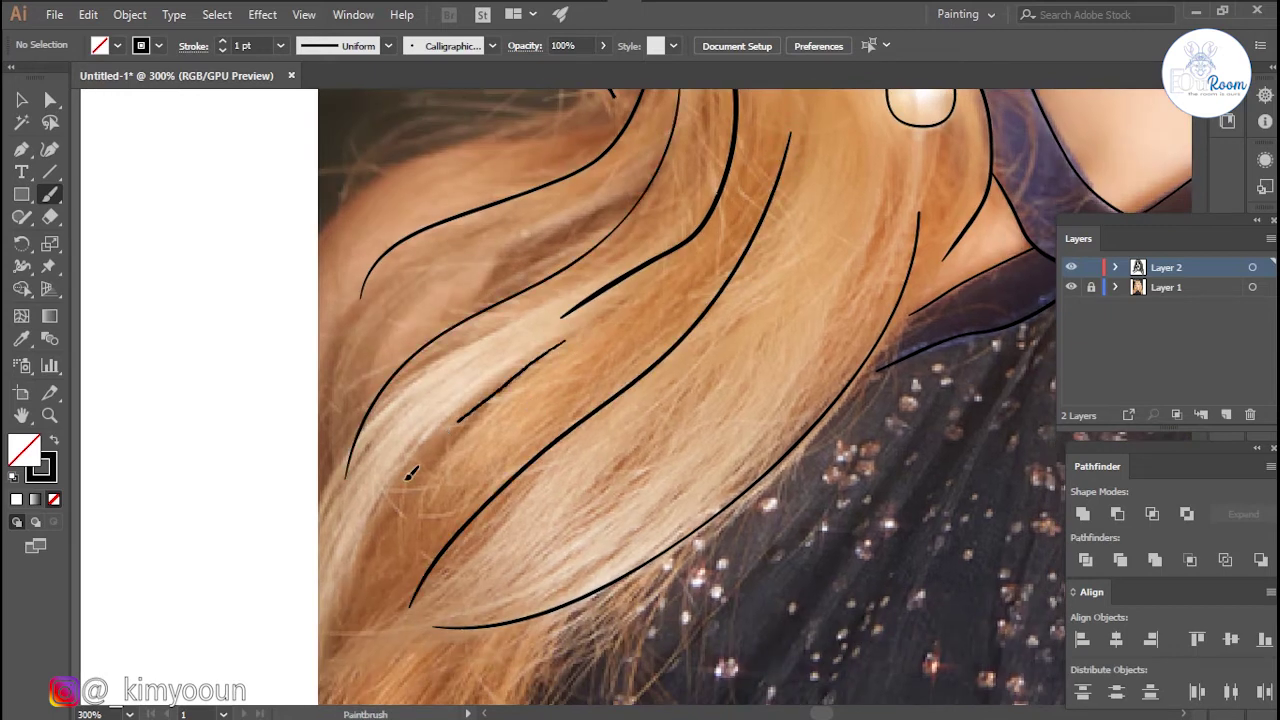
pyautogui.scroll(3, 500, 440)
pyautogui.scroll(2, 600, 380)
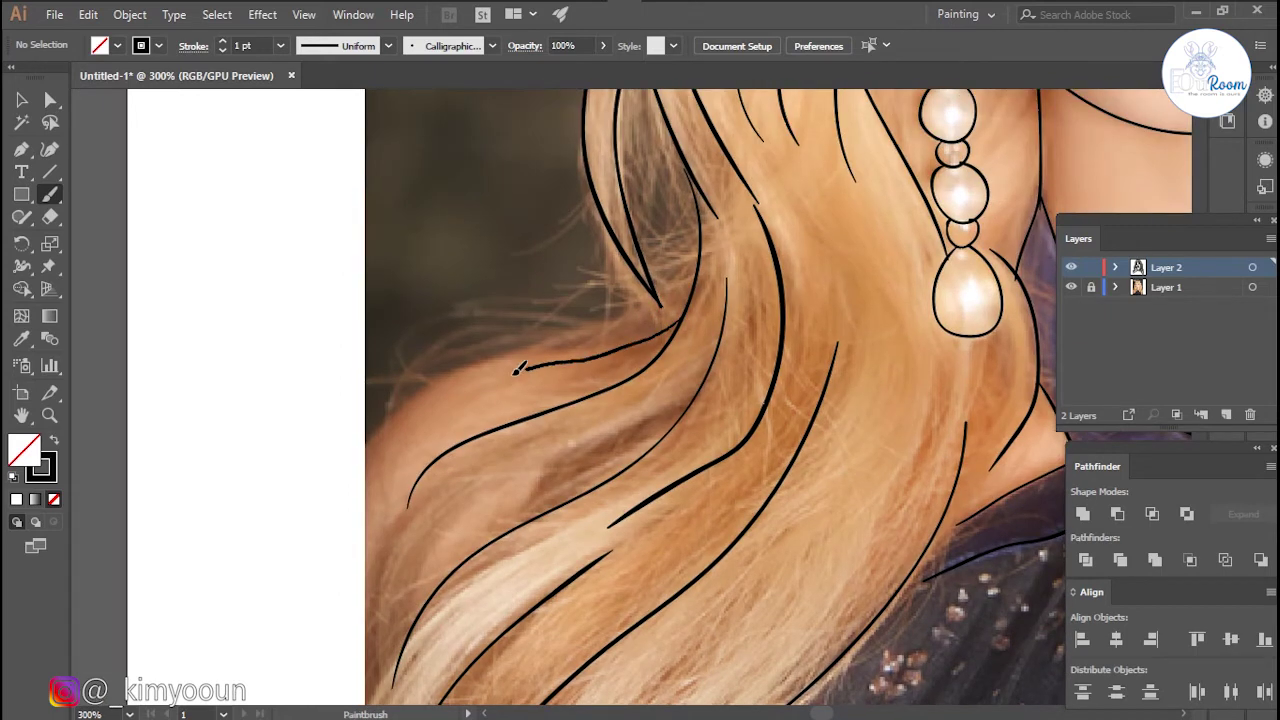
# - Undo the stray hair strokes and reselect the Paintbrush
pyautogui.moveTo(518, 370); pyautogui.dragTo(440, 392)
pyautogui.scroll(-1, 500, 380)
pyautogui.hotkey('ctrl', 'z')
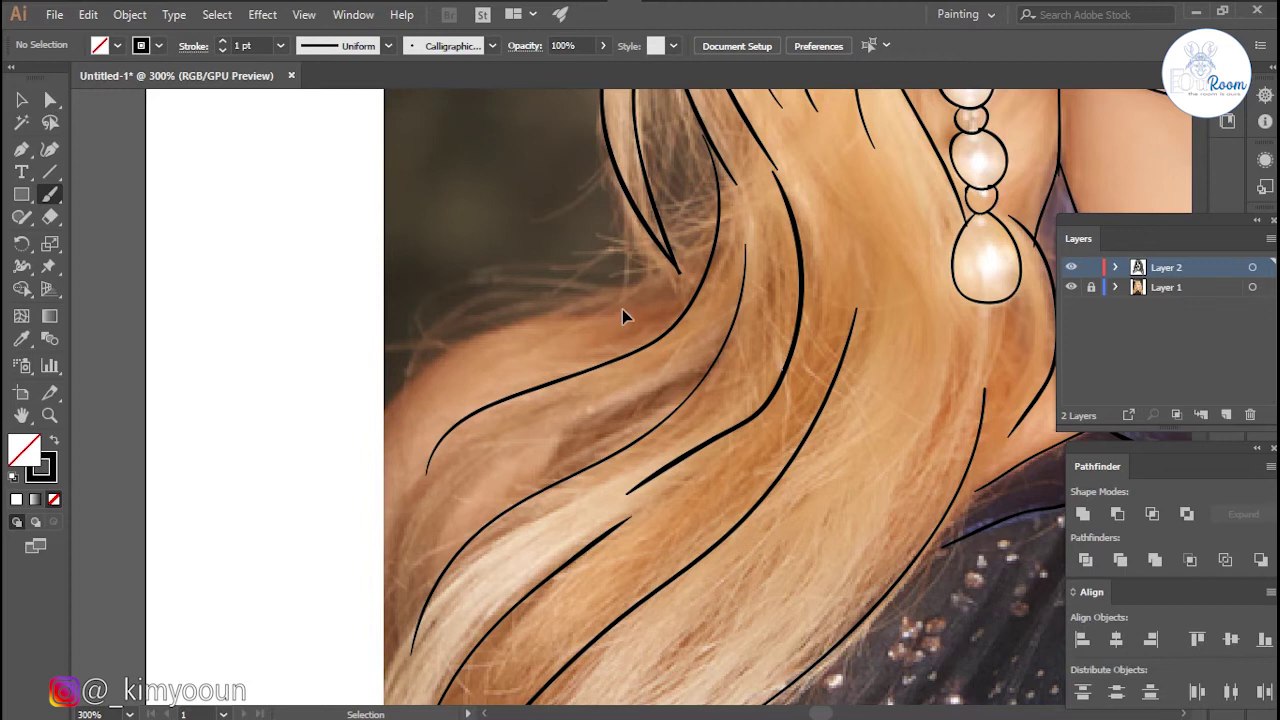
pyautogui.click(51, 195)
pyautogui.hotkey('ctrl', 'z')
pyautogui.scroll(-1, 349, 308)
# - Add curved strands through the lower-left hair ending in long curled tips
pyautogui.moveTo(578, 291); pyautogui.dragTo(421, 338)
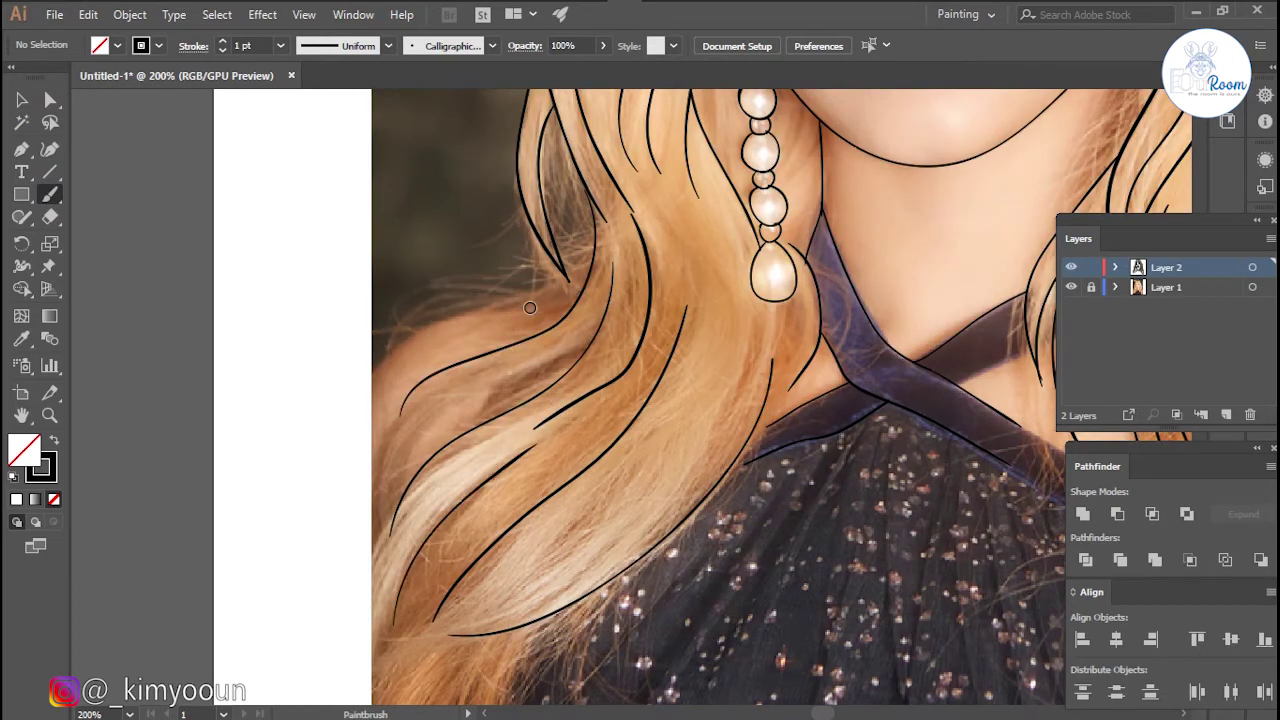
pyautogui.scroll(2, 540, 305)
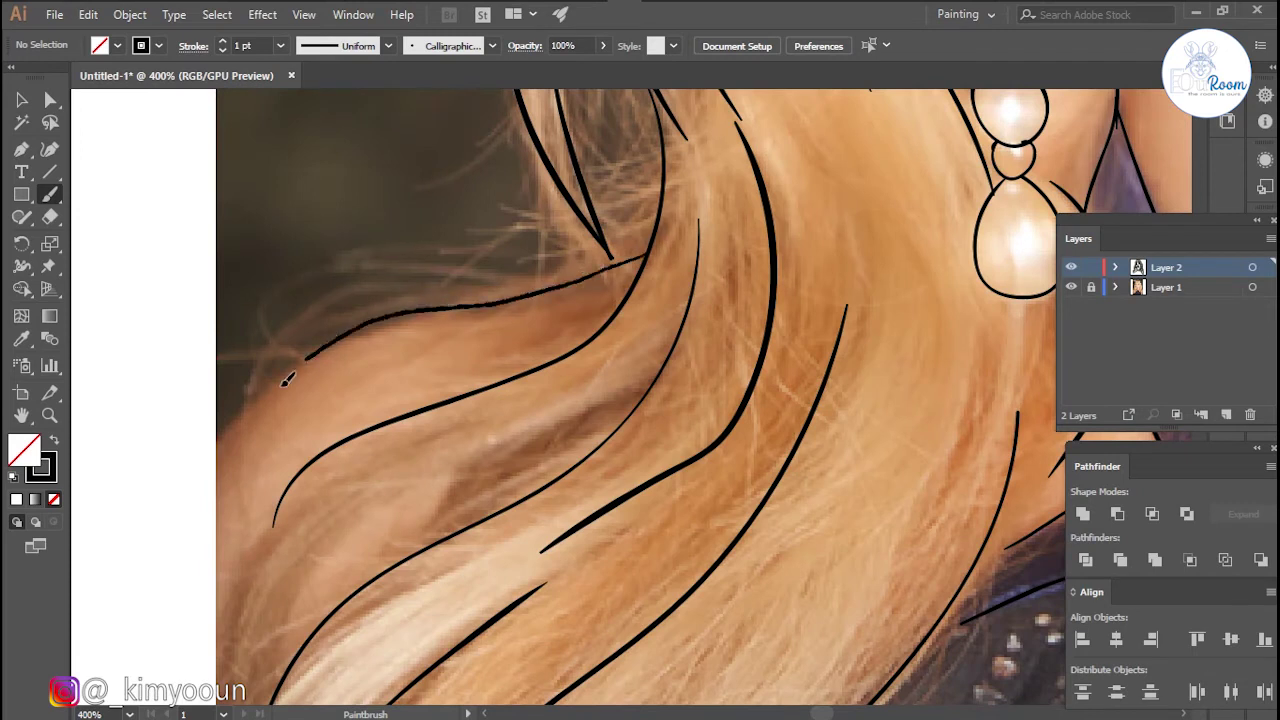
pyautogui.scroll(-1, 640, 328)
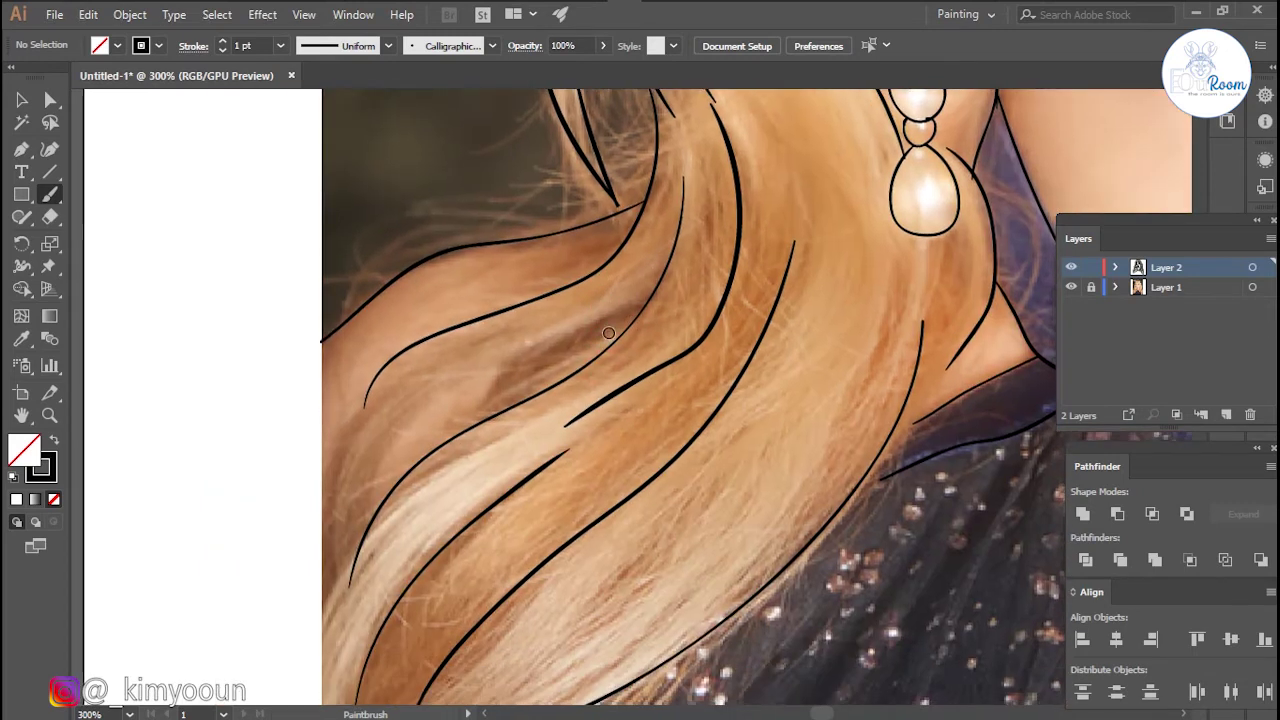
pyautogui.moveTo(638, 297); pyautogui.dragTo(430, 420)
pyautogui.scroll(-5, 766, 330)
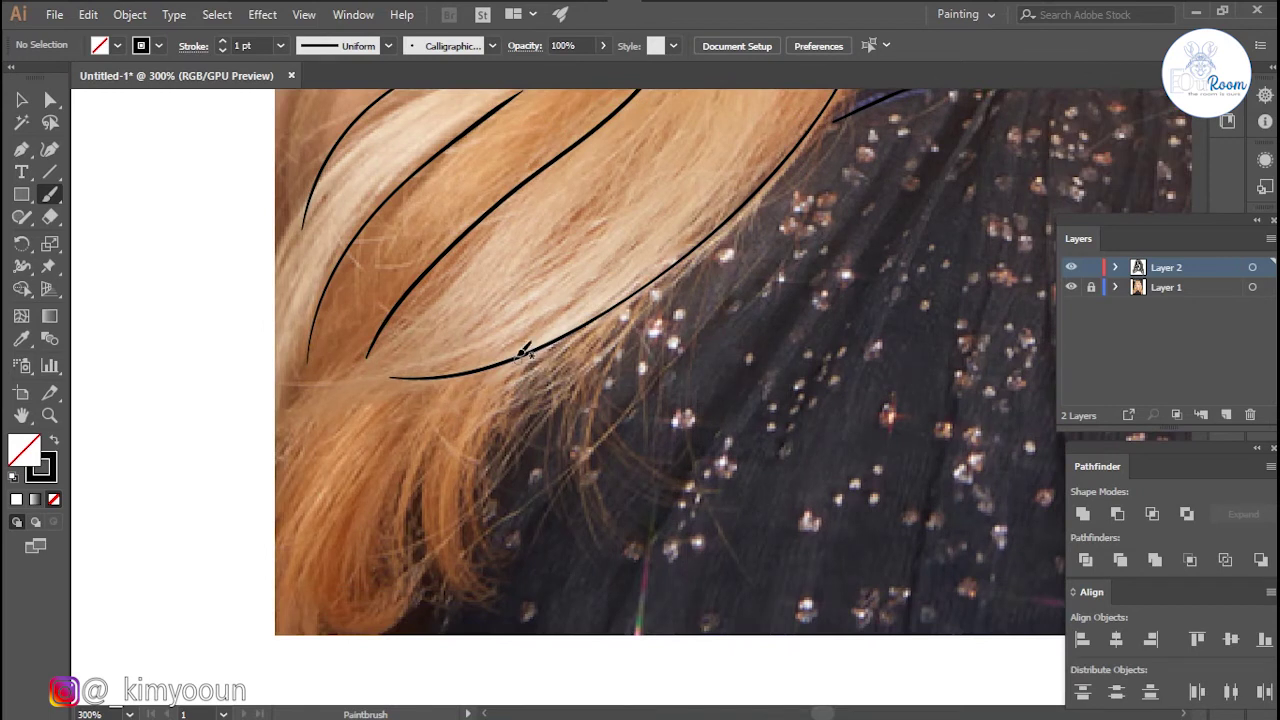
pyautogui.moveTo(515, 360); pyautogui.dragTo(476, 590)
pyautogui.moveTo(435, 418); pyautogui.dragTo(466, 586)
pyautogui.moveTo(420, 466)
pyautogui.mouseDown()
pyautogui.moveTo(356, 521)
pyautogui.moveTo(393, 599)
pyautogui.mouseUp()
pyautogui.moveTo(394, 428)
pyautogui.mouseDown()
pyautogui.moveTo(318, 585)
pyautogui.moveTo(392, 606)
pyautogui.mouseUp()
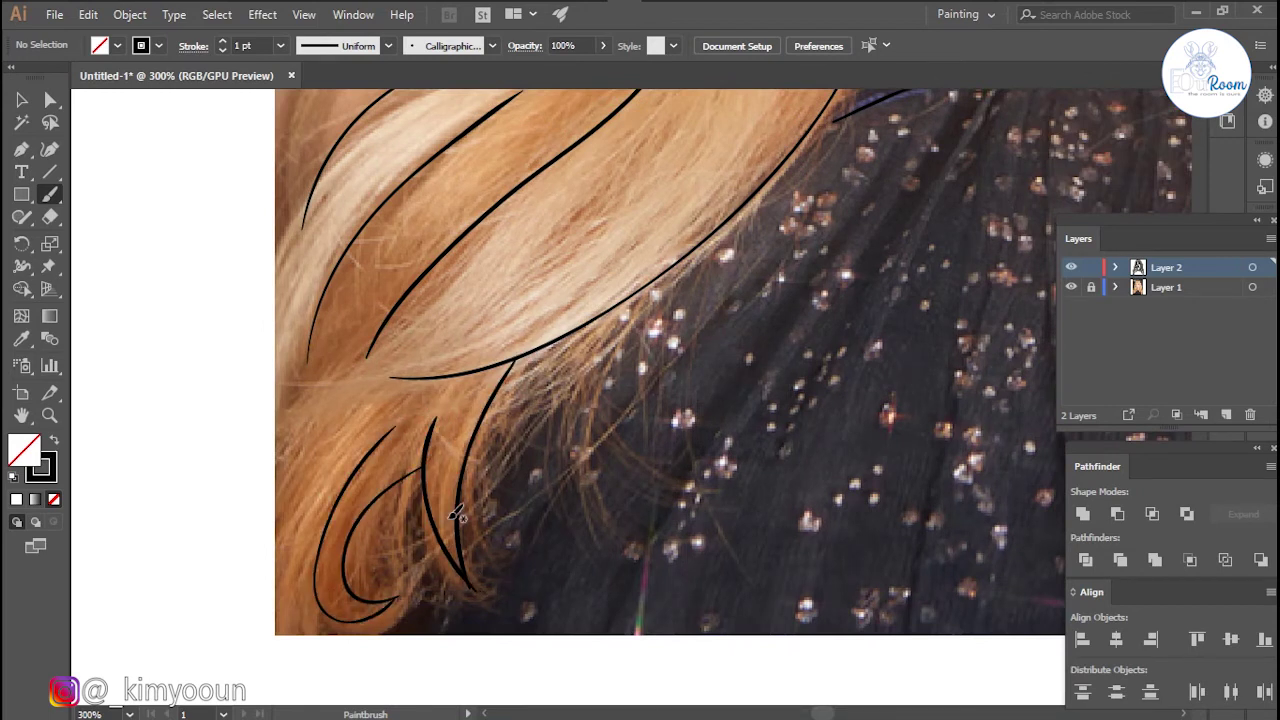
pyautogui.scroll(-3, 701, 317)
pyautogui.scroll(3, 733, 289)
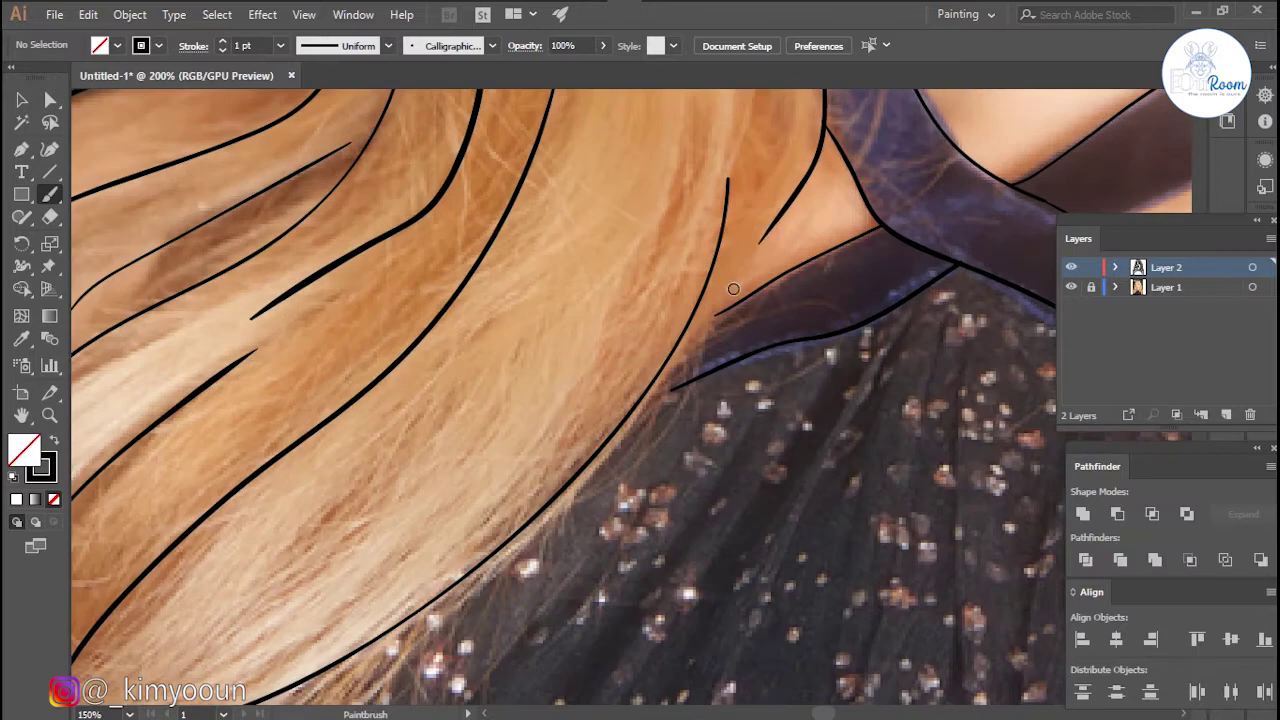
# - Paint calligraphic hair strands down toward the neckline, over the shoulder and beside the neck
pyautogui.scroll(-2, 605, 496)
pyautogui.scroll(-2, 925, 515)
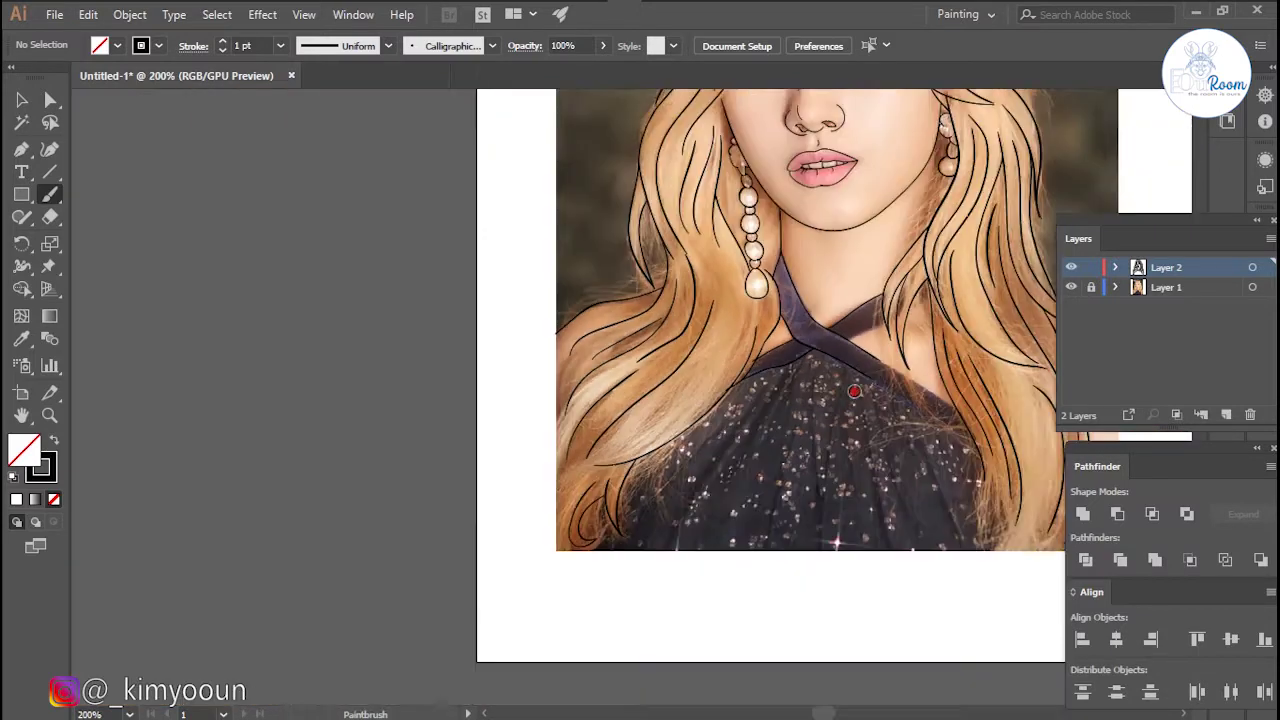
pyautogui.scroll(1, 917, 365)
pyautogui.scroll(3, 917, 365)
pyautogui.scroll(1, 917, 365)
pyautogui.moveTo(534, 286); pyautogui.dragTo(628, 438)
pyautogui.moveTo(546, 328); pyautogui.dragTo(681, 449)
pyautogui.scroll(-3, 810, 440)
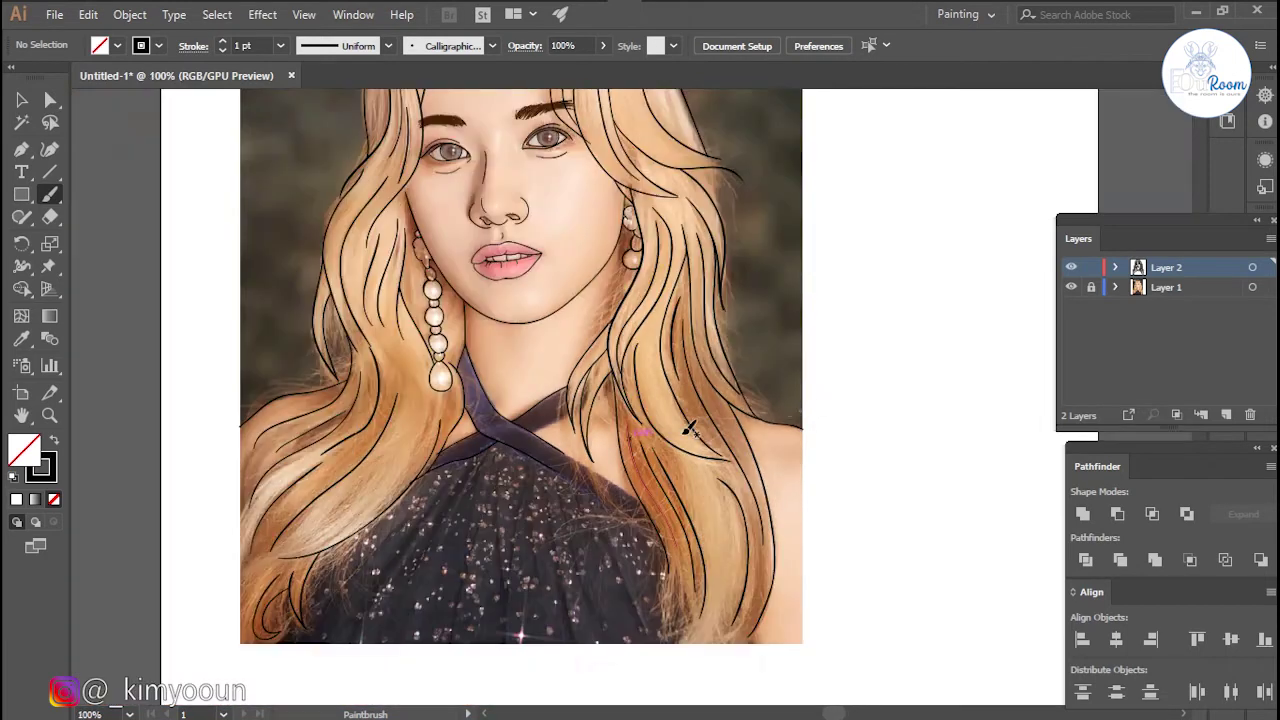
pyautogui.scroll(3, 686, 429)
pyautogui.scroll(-1, 570, 405)
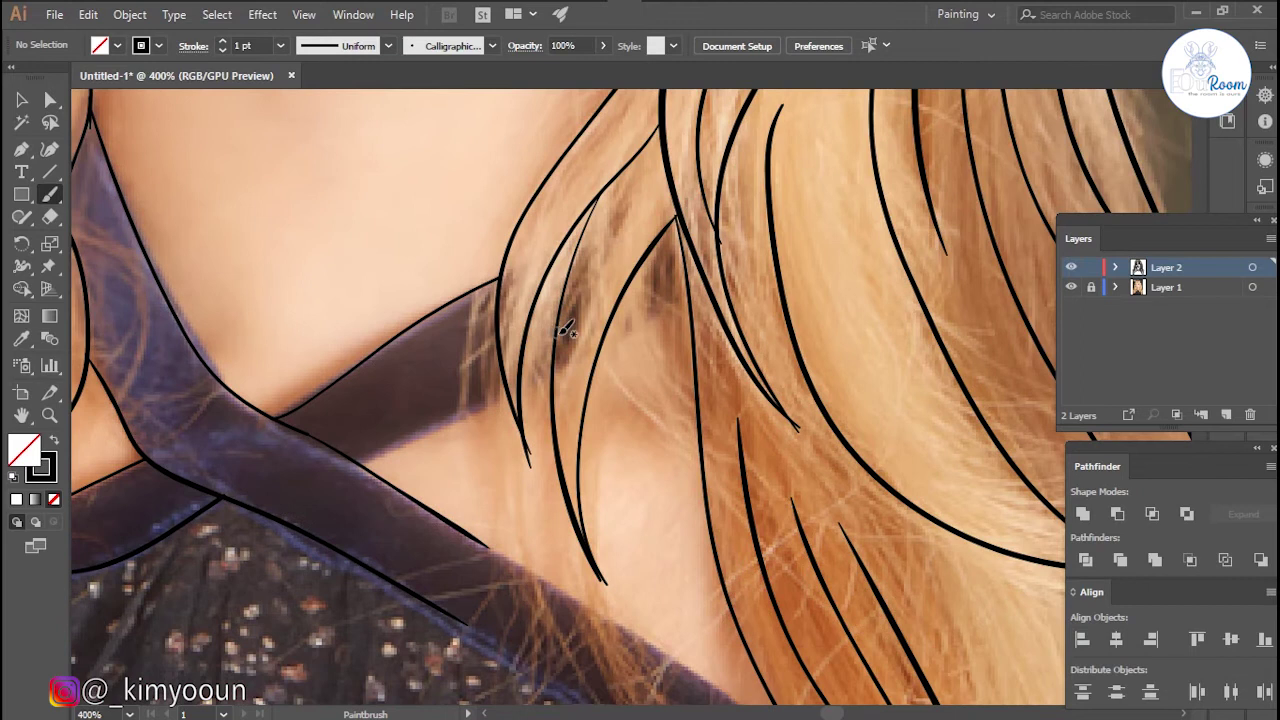
pyautogui.moveTo(558, 336); pyautogui.dragTo(535, 484)
# - Trace the upper and lower edges of the dress strap, with one hair strand crossing it
pyautogui.moveTo(357, 460); pyautogui.dragTo(505, 397)
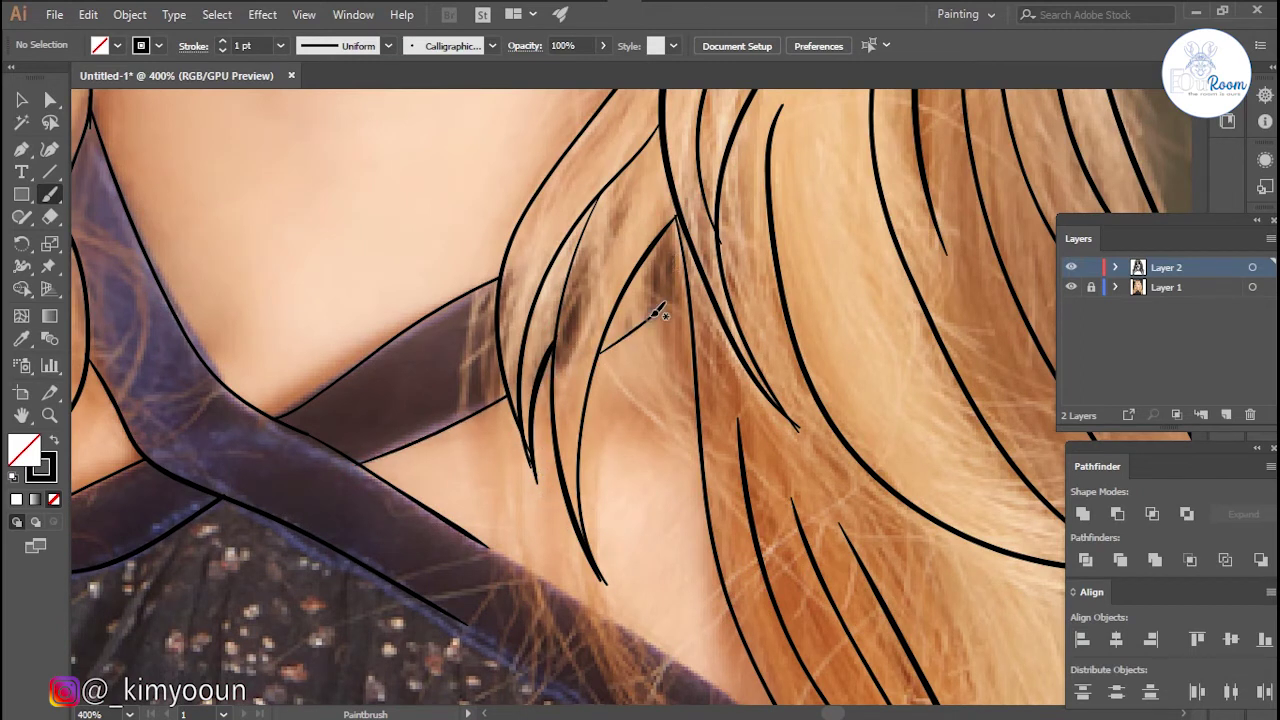
pyautogui.moveTo(650, 245); pyautogui.dragTo(655, 418)
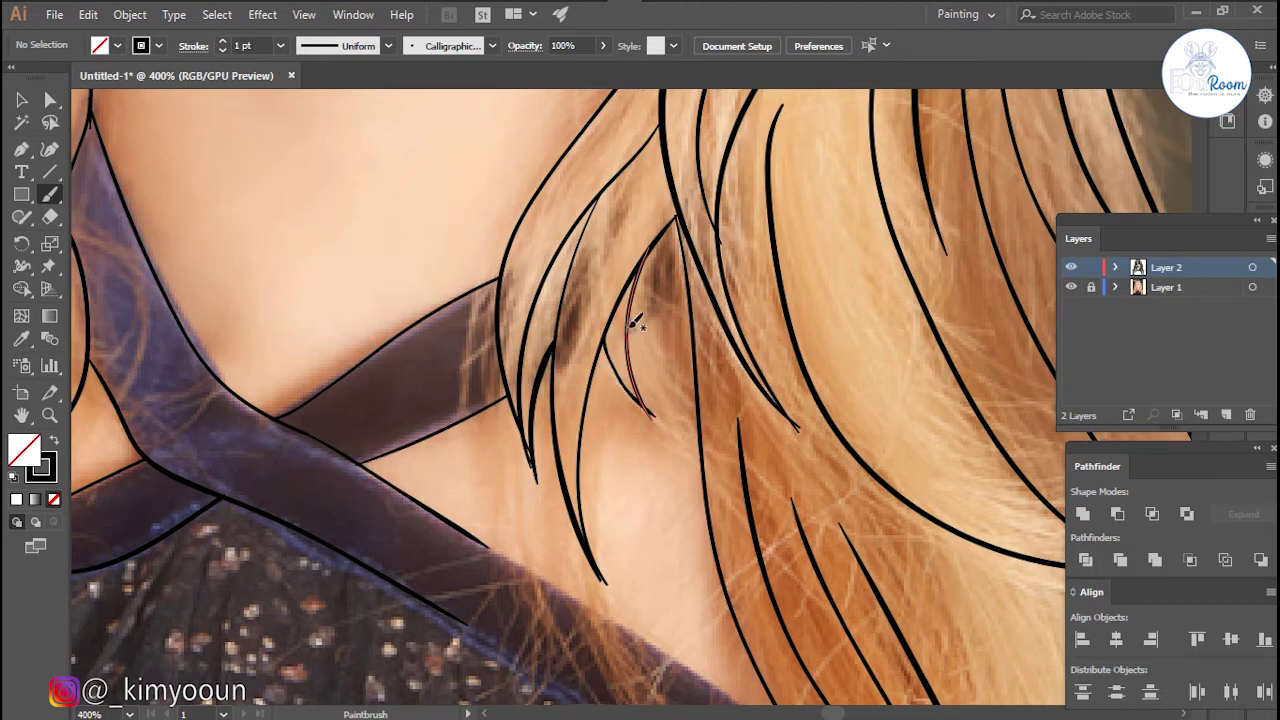
pyautogui.moveTo(685, 300); pyautogui.dragTo(598, 95)
pyautogui.moveTo(380, 325)
pyautogui.mouseDown()
pyautogui.moveTo(625, 483)
pyautogui.moveTo(715, 522)
pyautogui.moveTo(619, 436)
pyautogui.mouseUp()
pyautogui.moveTo(258, 306)
pyautogui.mouseDown()
pyautogui.moveTo(398, 410)
pyautogui.moveTo(694, 570)
pyautogui.mouseUp()
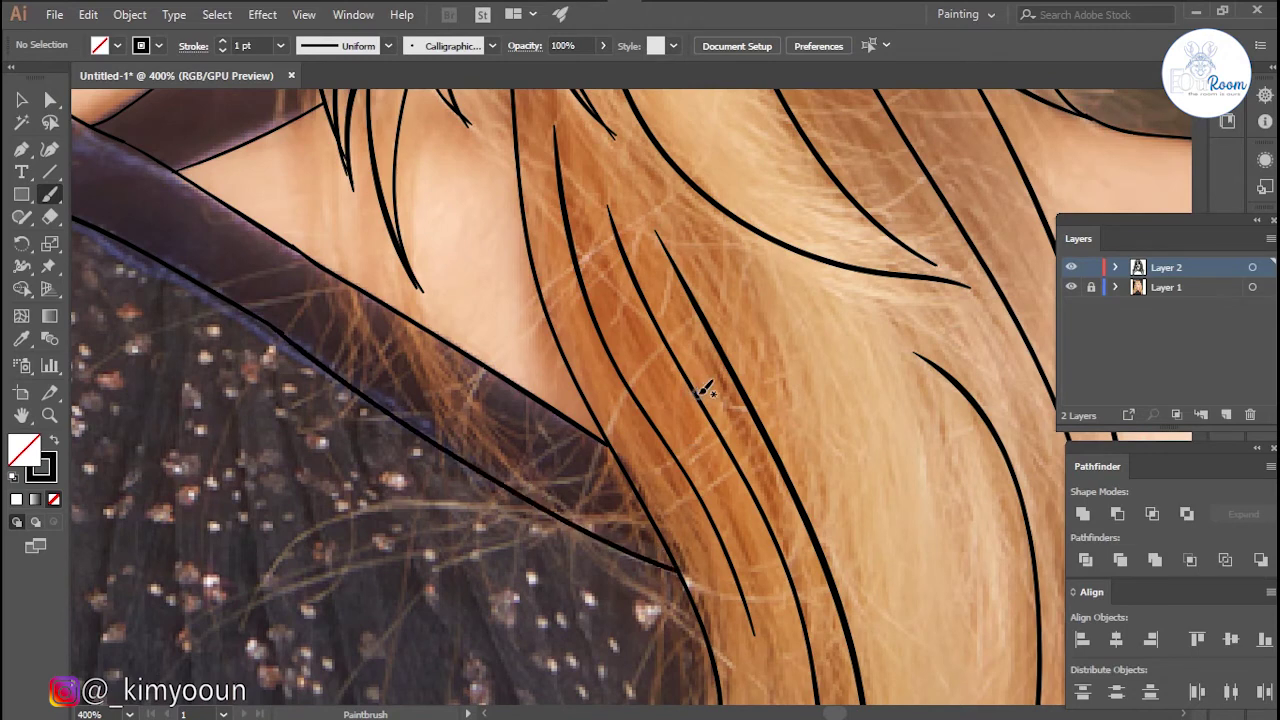
# - Paint thin hair strands beside the pearl earring, undoing stray strokes and redrawing them
pyautogui.hotkey('ctrl', '-')
pyautogui.scroll(-5, 658, 358)
pyautogui.scroll(2, 665, 320)
pyautogui.scroll(4, 670, 290)
pyautogui.scroll(1, 675, 275)
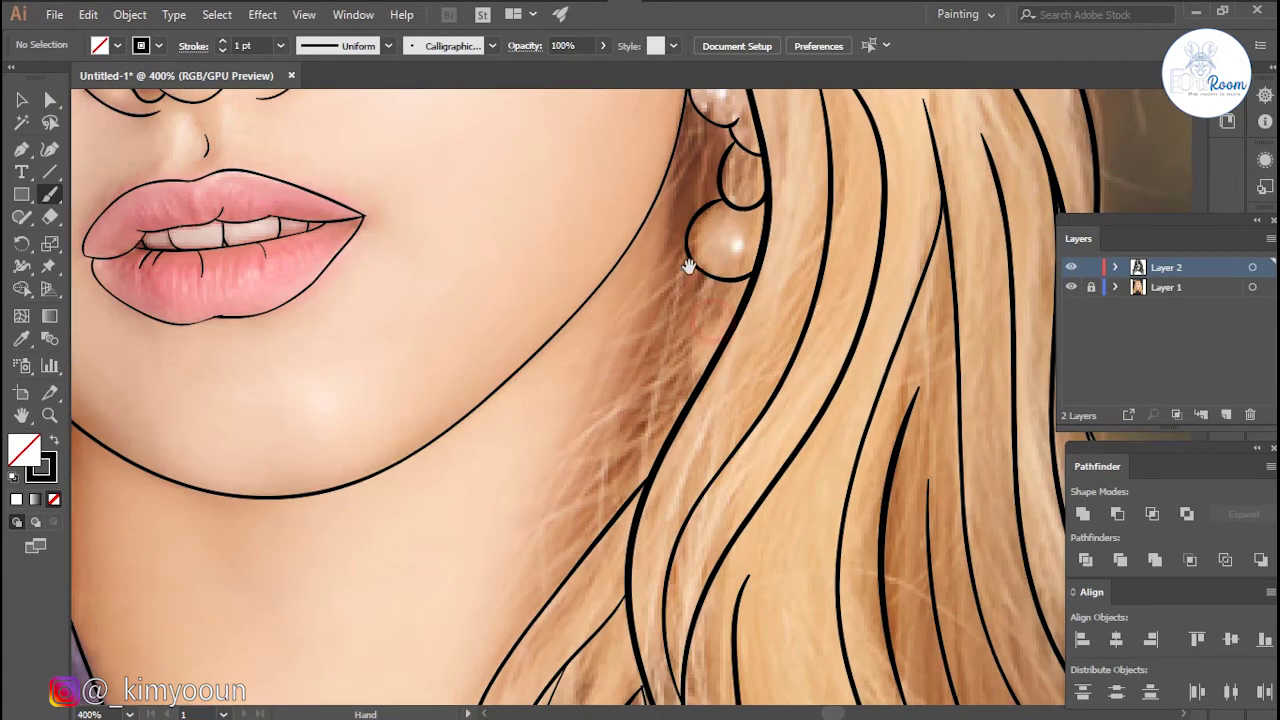
pyautogui.moveTo(700, 264); pyautogui.dragTo(537, 617)
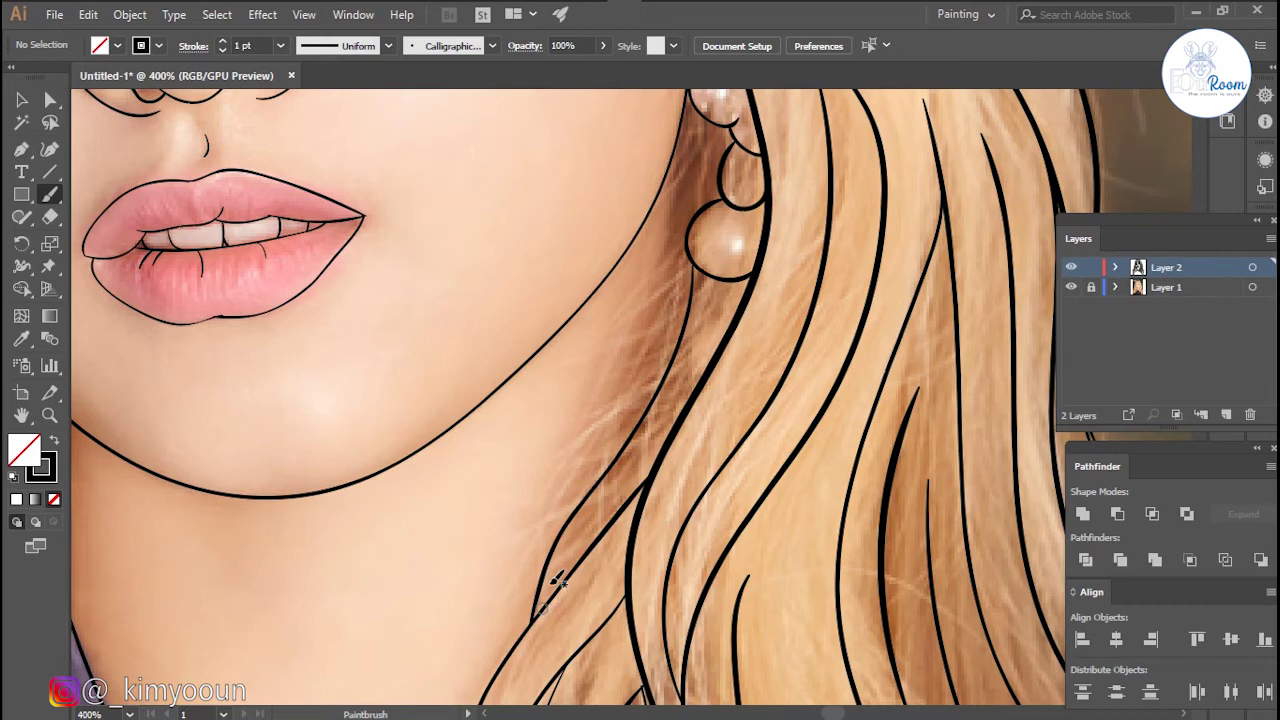
pyautogui.moveTo(677, 147); pyautogui.dragTo(682, 290)
pyautogui.hotkey('ctrl', 'z')
pyautogui.moveTo(675, 150); pyautogui.dragTo(673, 282)
pyautogui.hotkey('ctrl', 'z')
pyautogui.scroll(-2, 710, 272)
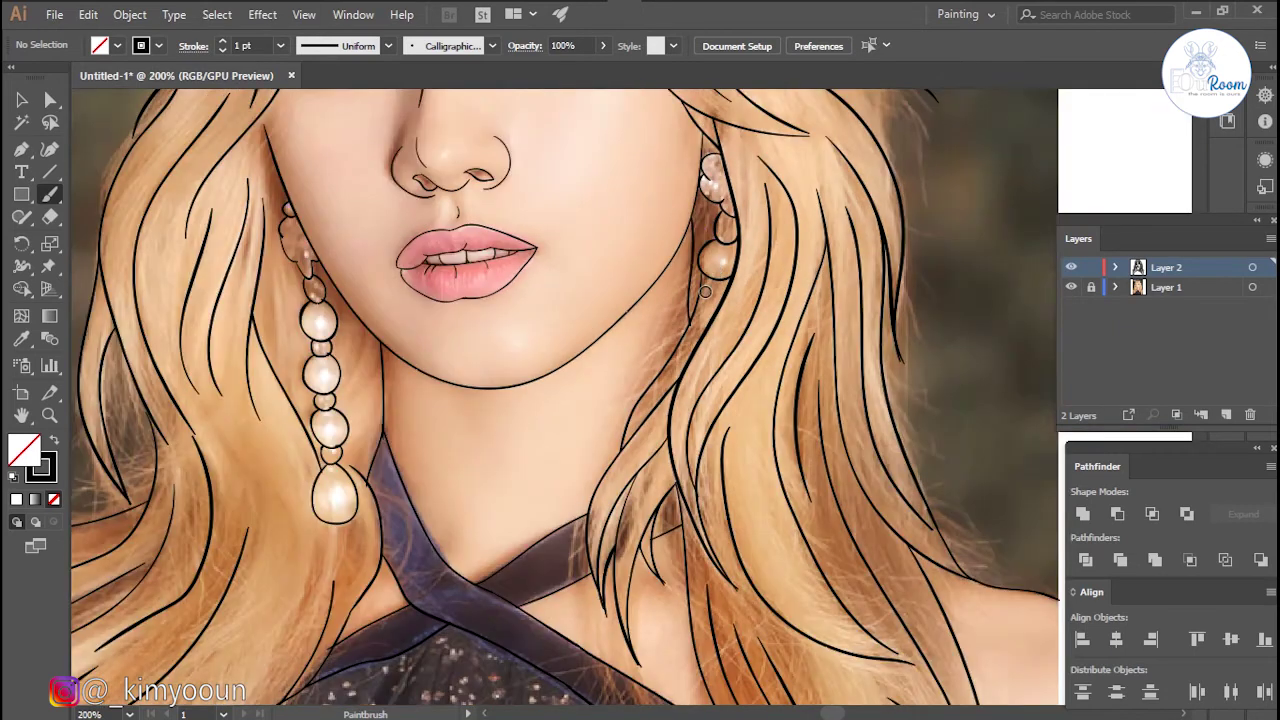
pyautogui.scroll(2, 705, 277)
pyautogui.moveTo(688, 236)
pyautogui.mouseDown()
pyautogui.moveTo(626, 444)
pyautogui.moveTo(680, 256)
pyautogui.mouseUp()
pyautogui.moveTo(680, 138); pyautogui.dragTo(683, 250)
# - Hide the Layer 1 photo to check the line art, then show it again
pyautogui.scroll(-3, 725, 241)
pyautogui.scroll(-2, 860, 262)
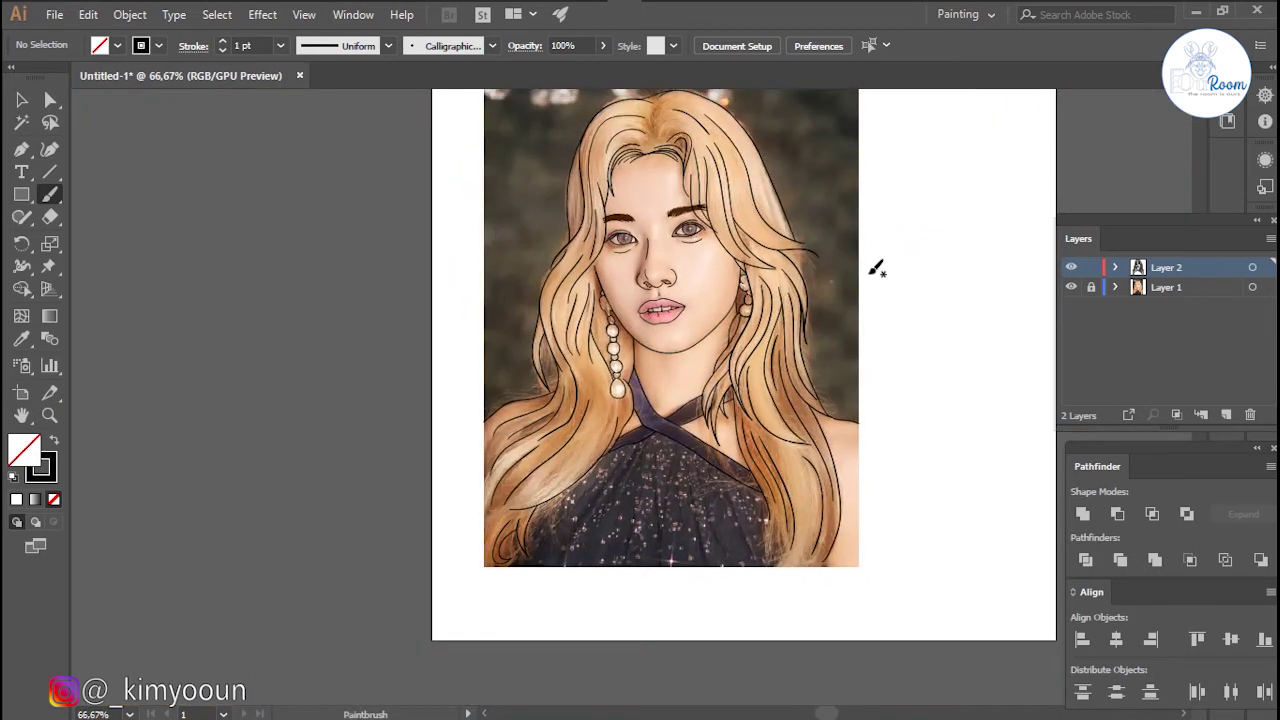
pyautogui.click(1071, 287)
pyautogui.scroll(1, 708, 255)
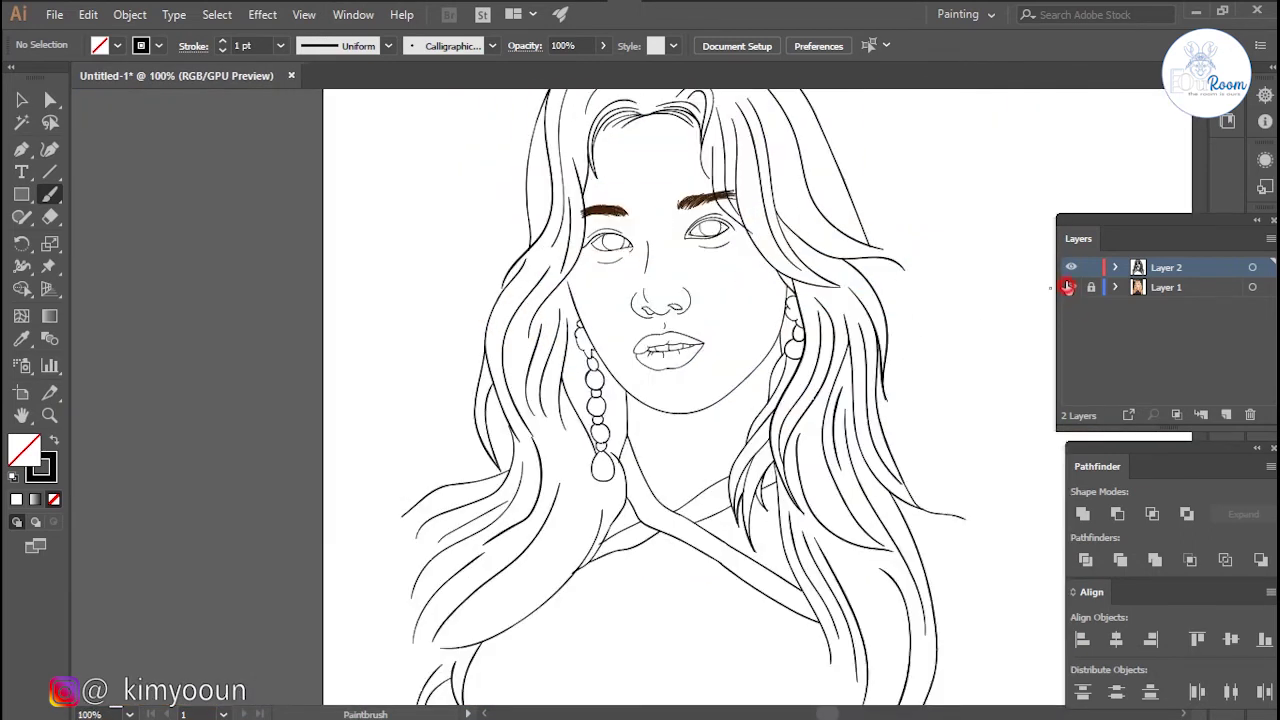
pyautogui.click(1071, 287)
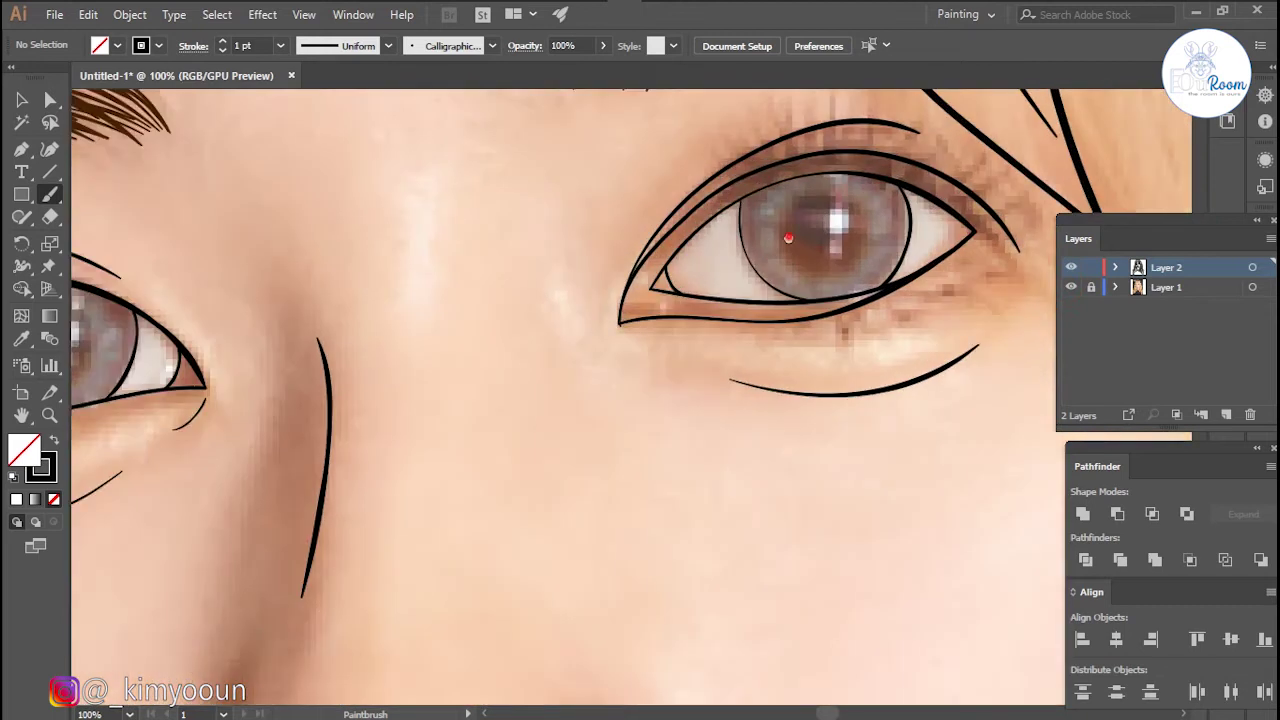
pyautogui.scroll(1, 788, 238)
pyautogui.press('n')
pyautogui.scroll(2, 686, 300)
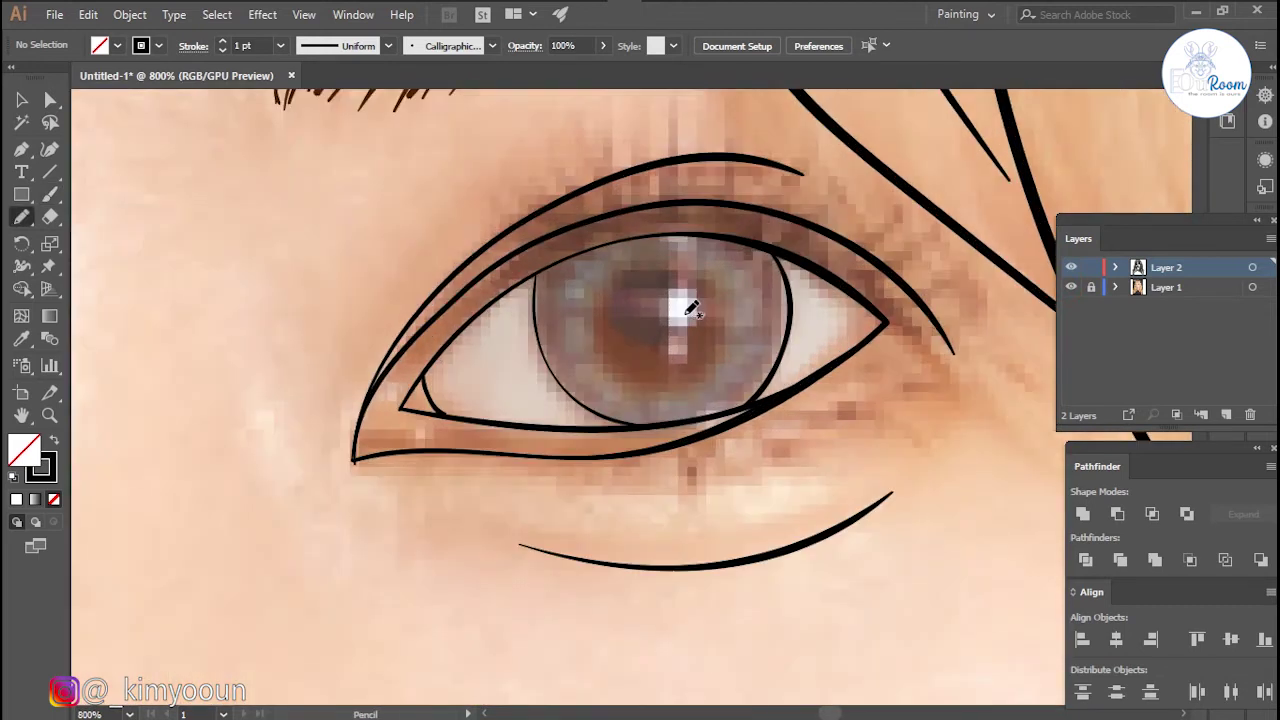
# - Draw zigzag Pencil outlines for the upper lashes across the lid, undoing a stray path
pyautogui.scroll(2, 686, 300)
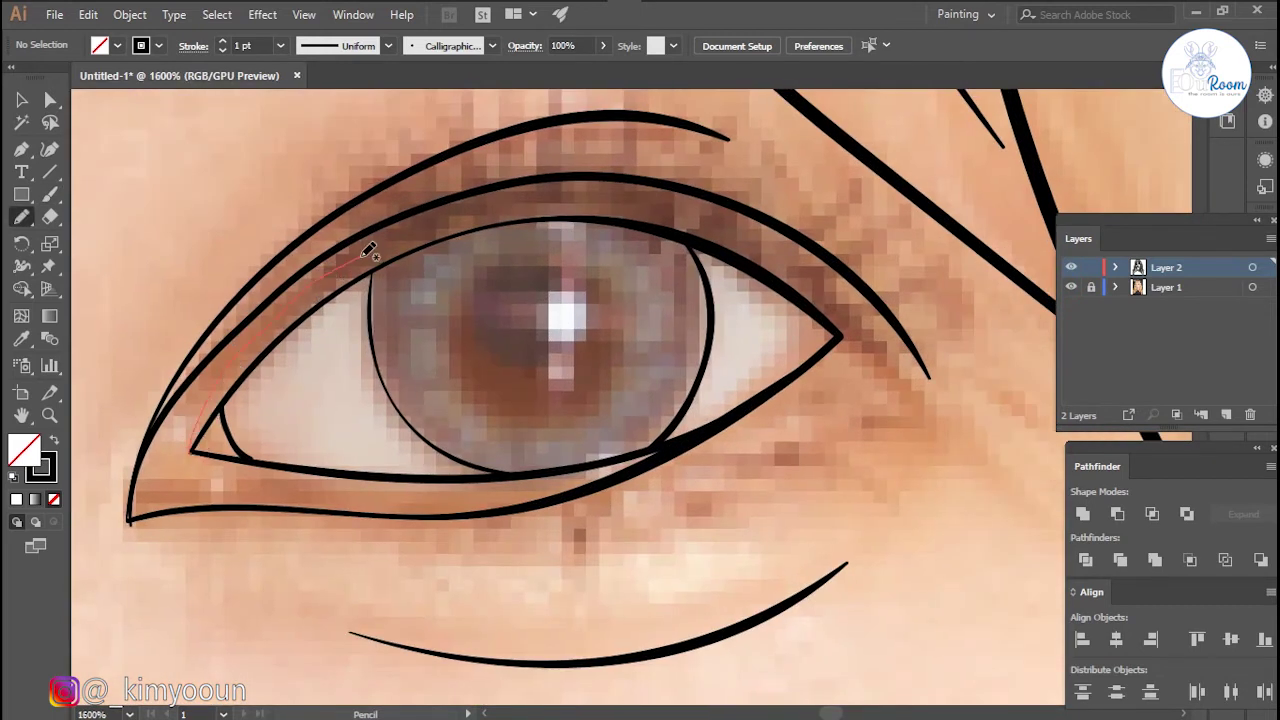
pyautogui.moveTo(368, 250); pyautogui.dragTo(366, 251)
pyautogui.moveTo(485, 261); pyautogui.dragTo(530, 418)
pyautogui.hotkey('ctrl', 'z')
pyautogui.moveTo(348, 272)
pyautogui.mouseDown()
pyautogui.moveTo(638, 332)
pyautogui.moveTo(737, 252)
pyautogui.mouseUp()
pyautogui.moveTo(930, 402); pyautogui.dragTo(1014, 420)
# - Trace the upper lid, lower iris edge and lash line, then select all the outlines
pyautogui.moveTo(866, 474); pyautogui.dragTo(733, 392)
pyautogui.moveTo(660, 606); pyautogui.dragTo(530, 612)
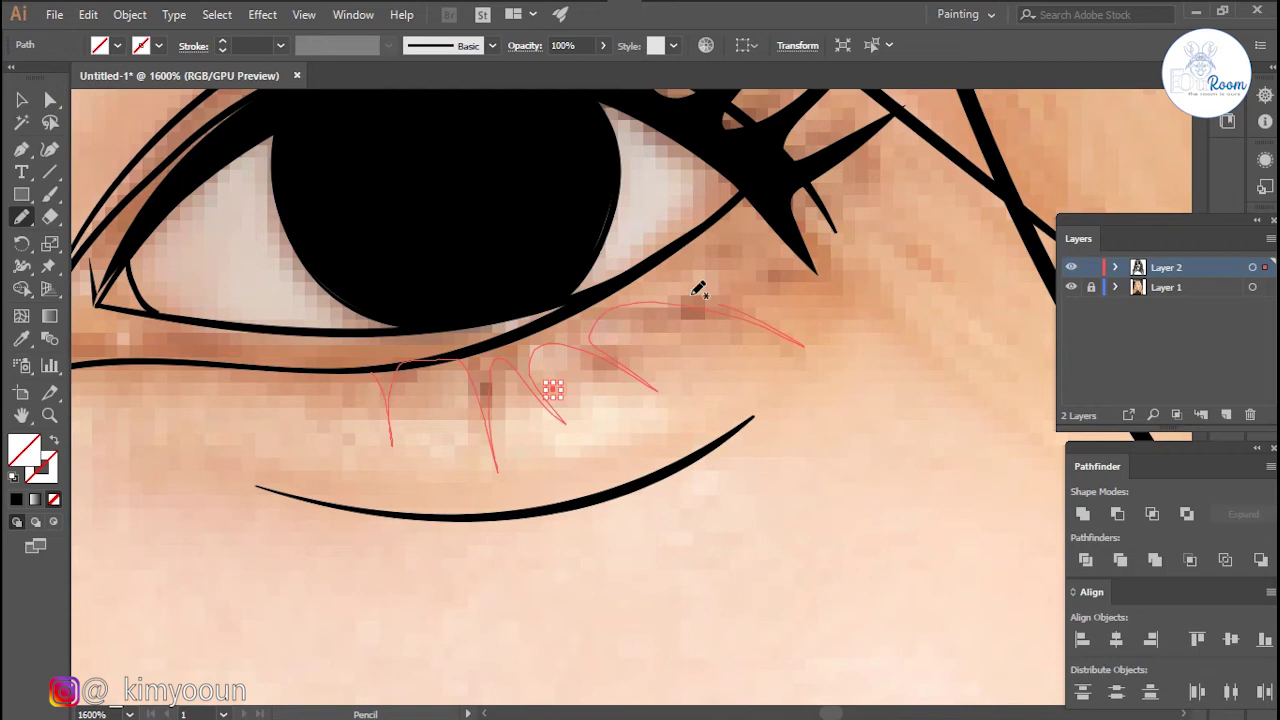
pyautogui.moveTo(716, 218); pyautogui.dragTo(497, 340)
pyautogui.moveTo(369, 366); pyautogui.dragTo(364, 370)
pyautogui.hotkey('ctrl', 'a')
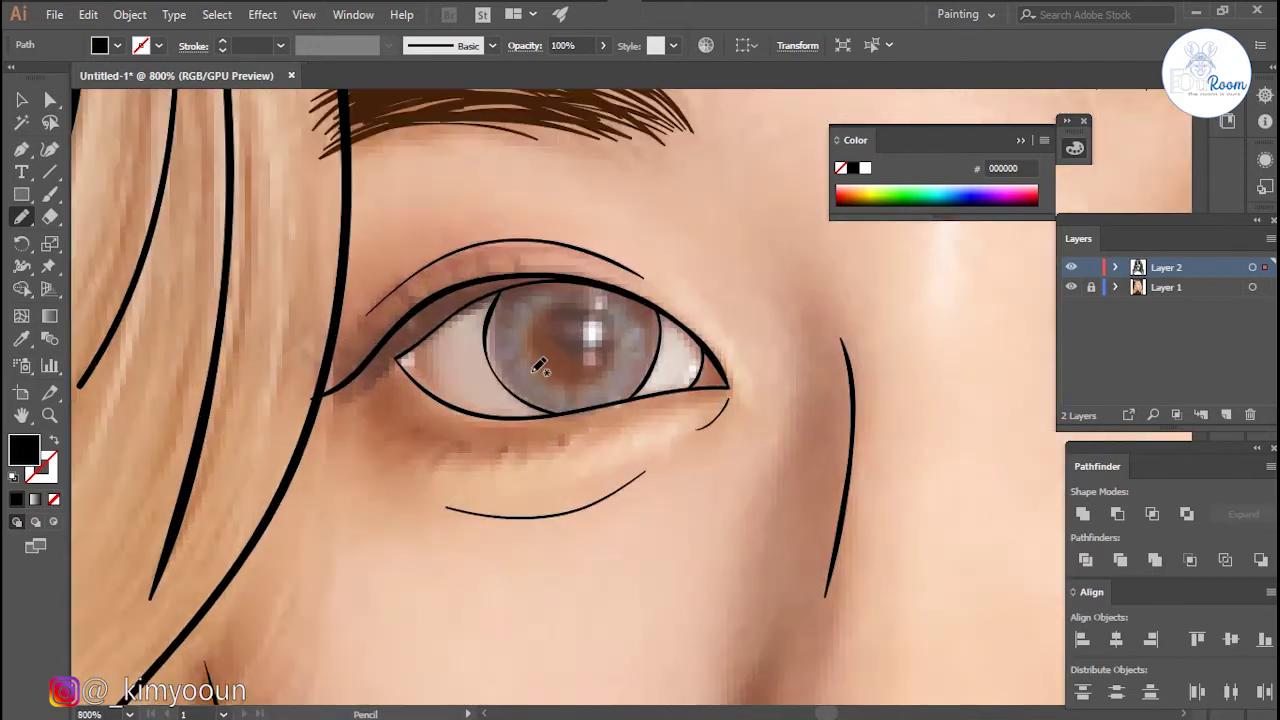
# - Outline the second eye's upper lashes and iris and fill them solid black
pyautogui.scroll(1, 538, 366)
pyautogui.moveTo(700, 253); pyautogui.dragTo(517, 123)
pyautogui.moveTo(440, 114); pyautogui.dragTo(466, 190)
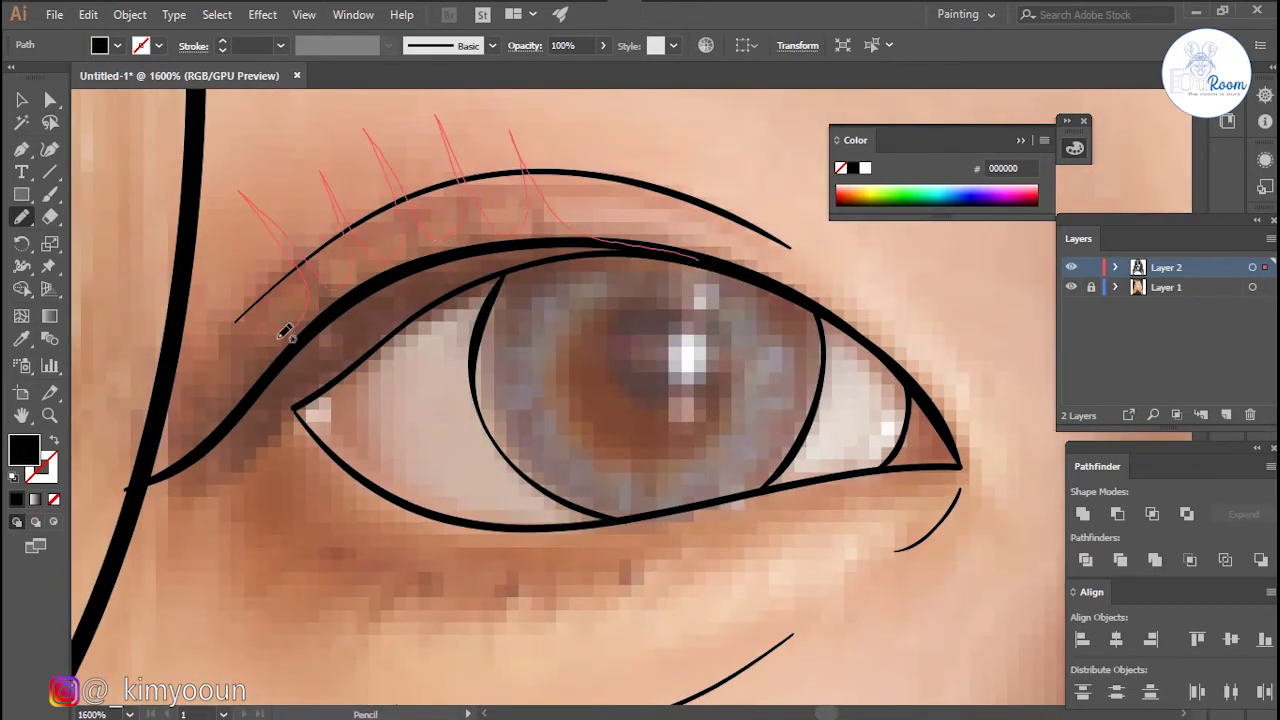
pyautogui.moveTo(241, 371); pyautogui.dragTo(136, 346)
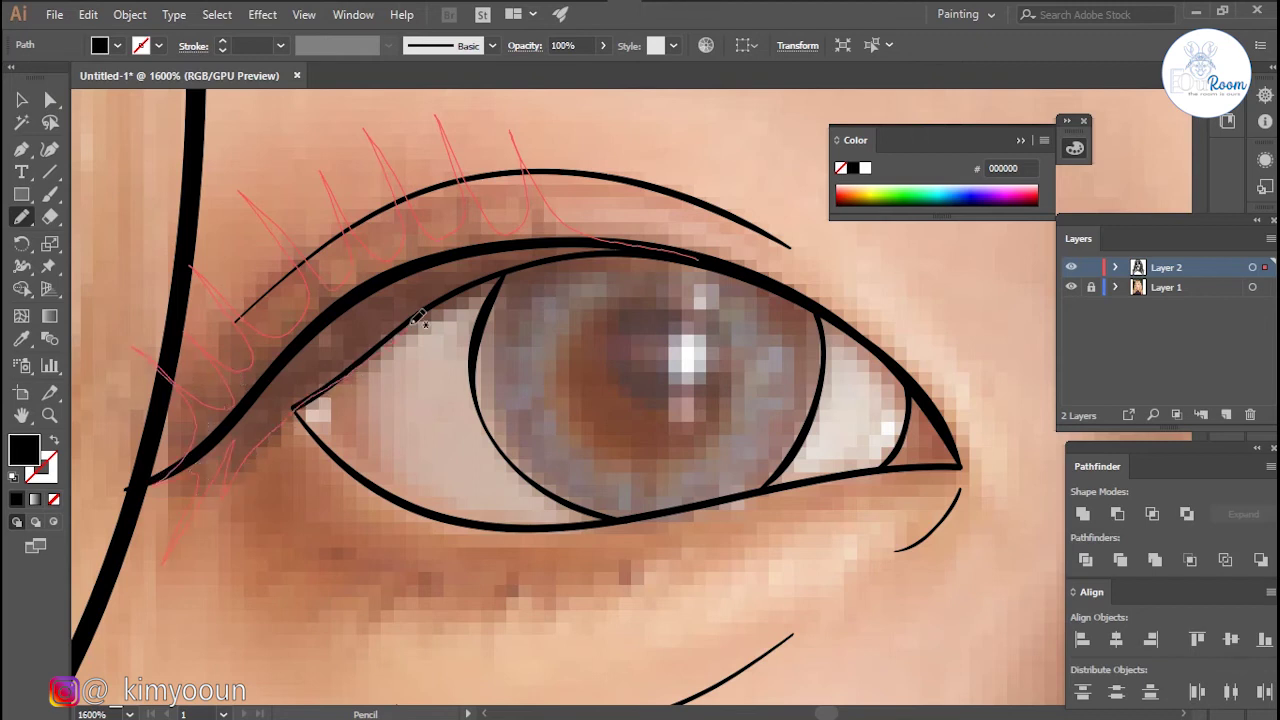
pyautogui.moveTo(506, 270); pyautogui.dragTo(472, 379)
pyautogui.moveTo(519, 462)
pyautogui.mouseDown()
pyautogui.moveTo(600, 508)
pyautogui.moveTo(752, 490)
pyautogui.mouseUp()
pyautogui.moveTo(829, 370); pyautogui.dragTo(726, 258)
pyautogui.hotkey('ctrl', 'a')
pyautogui.click(16, 499)
# - Draw the lower lashes under the eye, fill them black, and zoom out to the whole face
pyautogui.scroll(-3, 329, 400)
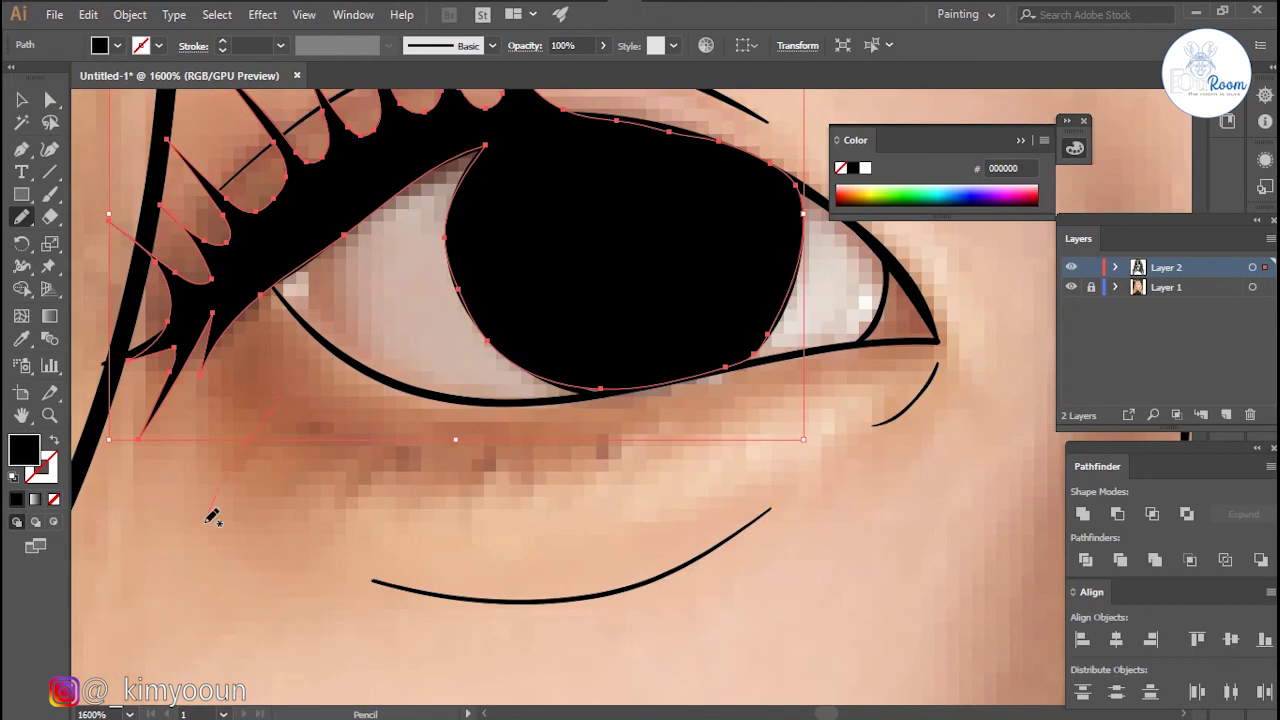
pyautogui.moveTo(336, 437); pyautogui.dragTo(399, 455)
pyautogui.moveTo(478, 572); pyautogui.dragTo(538, 479)
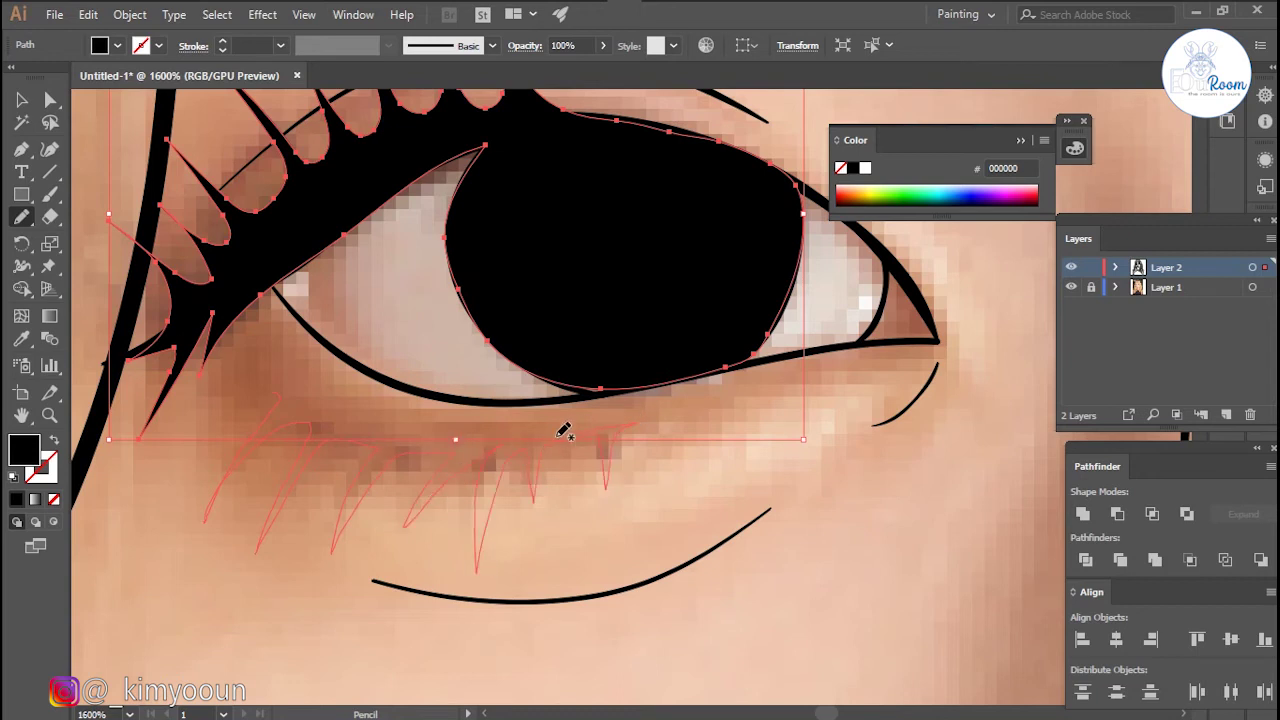
pyautogui.hotkey('ctrl', '-')
pyautogui.click(16, 499)
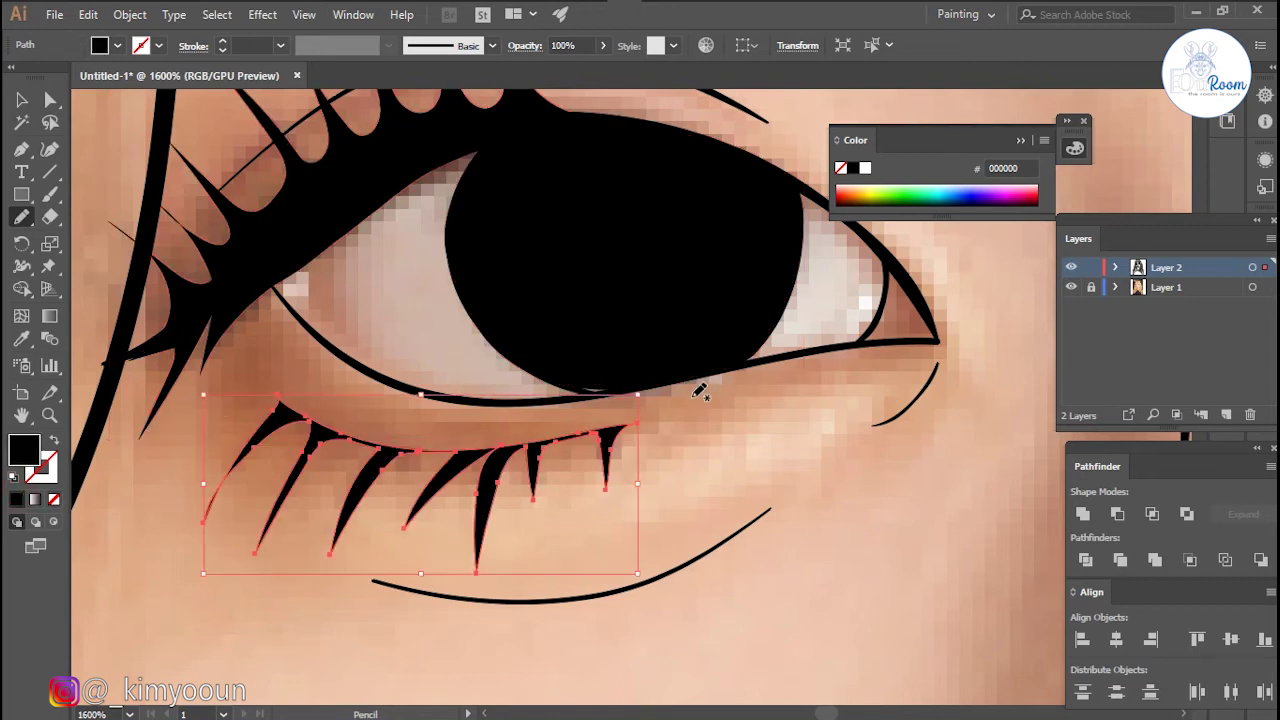
pyautogui.hotkey('ctrl', '-')
pyautogui.hotkey('ctrl', '-')
pyautogui.hotkey('ctrl', '-')
pyautogui.hotkey('ctrl', '-')
pyautogui.hotkey('ctrl', '-')
pyautogui.hotkey('ctrl', '-')
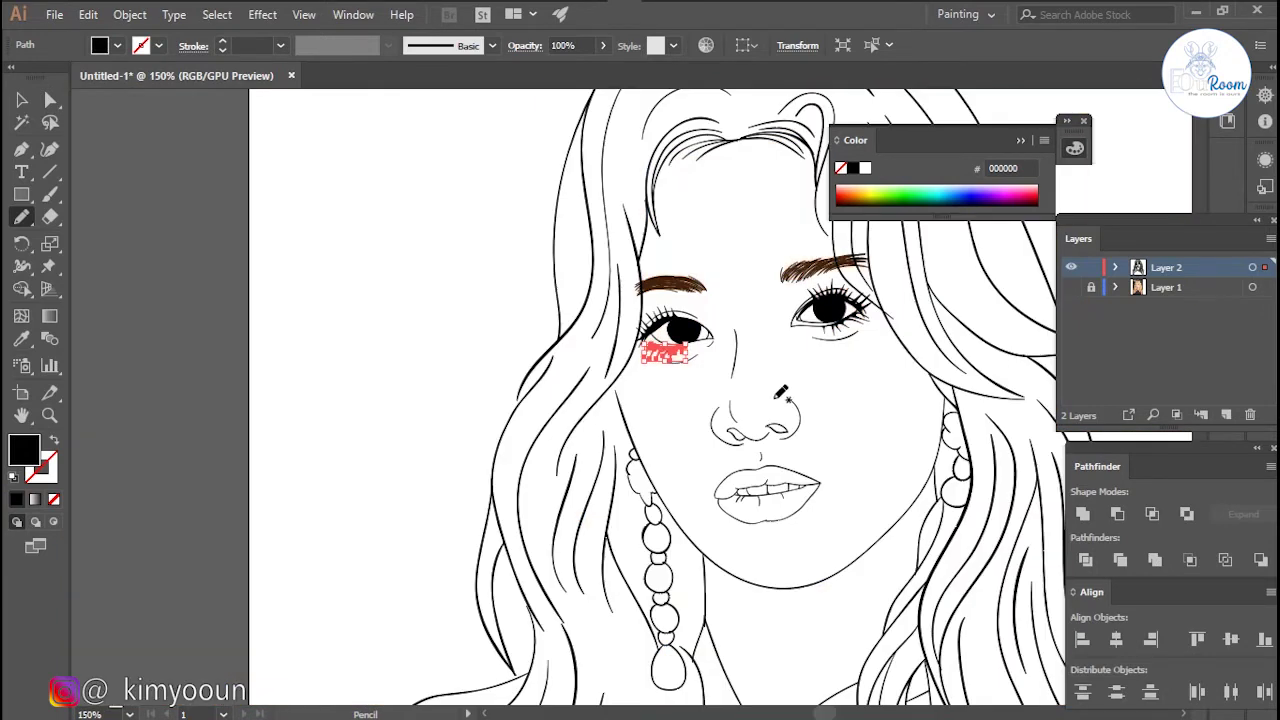
# - Inspect the right eye's outline by selecting it and toggling the photo's visibility
pyautogui.press('v')
pyautogui.click(849, 366)
pyautogui.scroll(2, 849, 366)
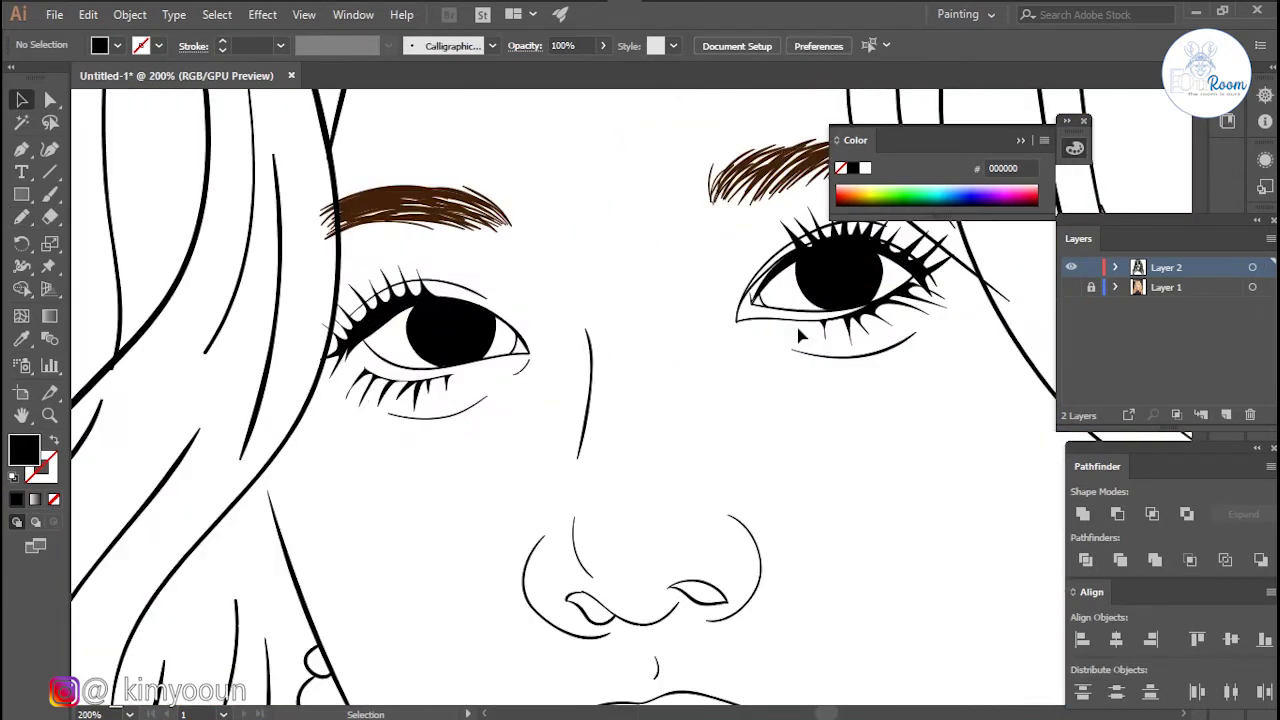
pyautogui.scroll(2, 760, 325)
pyautogui.click(760, 318)
pyautogui.click(1000, 420)
pyautogui.click(1071, 287)
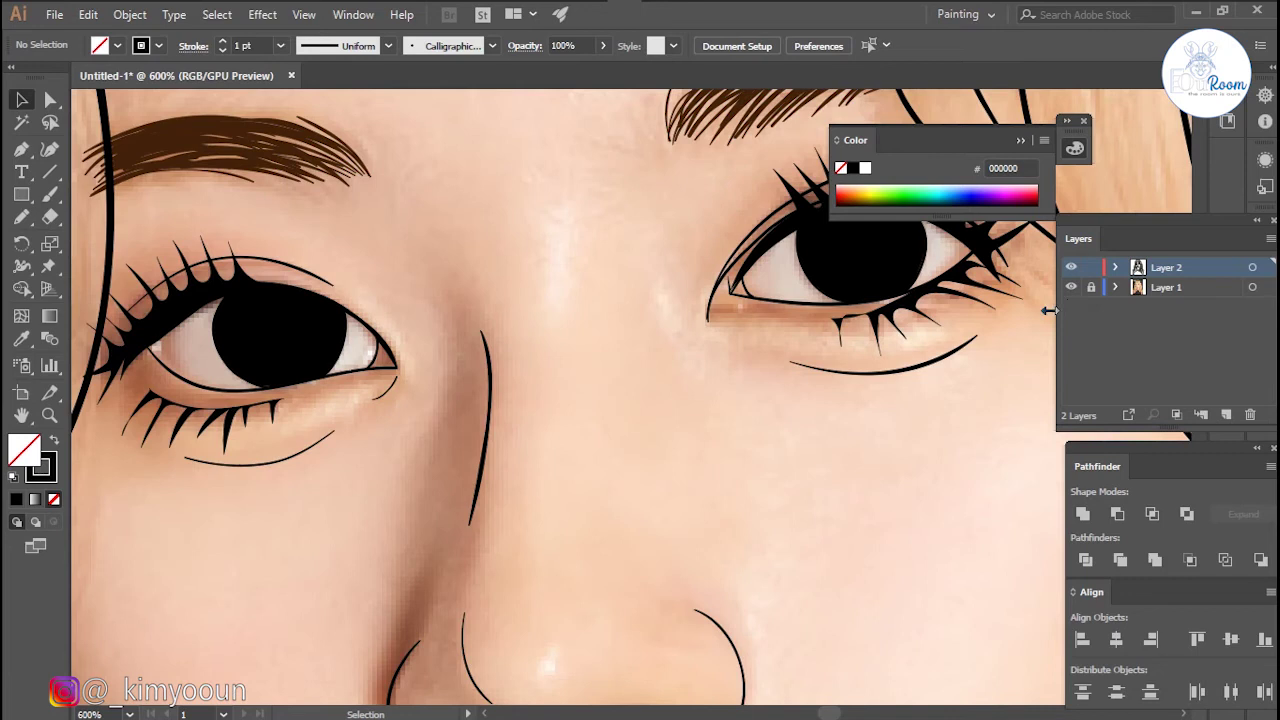
pyautogui.scroll(2, 748, 350)
pyautogui.hscroll(1, 744, 399)
pyautogui.scroll(1, 735, 400)
pyautogui.moveTo(591, 255); pyautogui.dragTo(751, 408)
pyautogui.click(1000, 388)
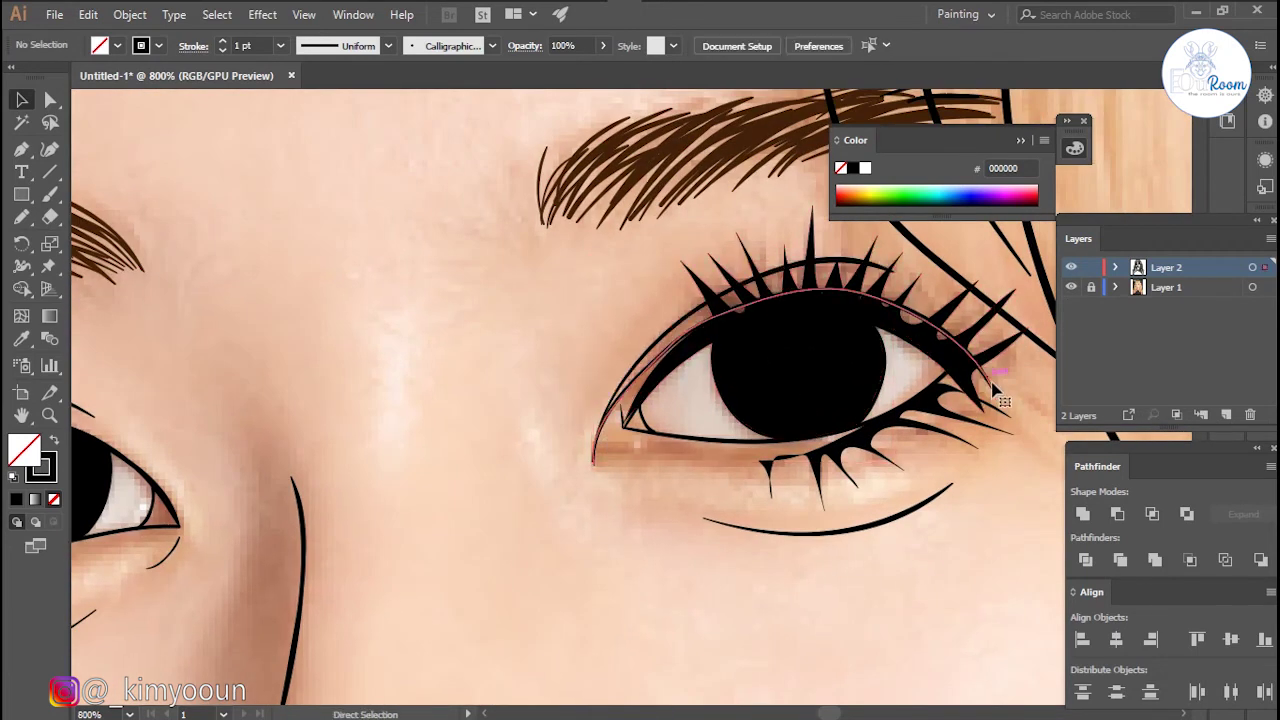
# - Paint calligraphic strokes along the inner eye corner, upper lid and lower lid
pyautogui.press('b')
pyautogui.moveTo(630, 412); pyautogui.dragTo(597, 443)
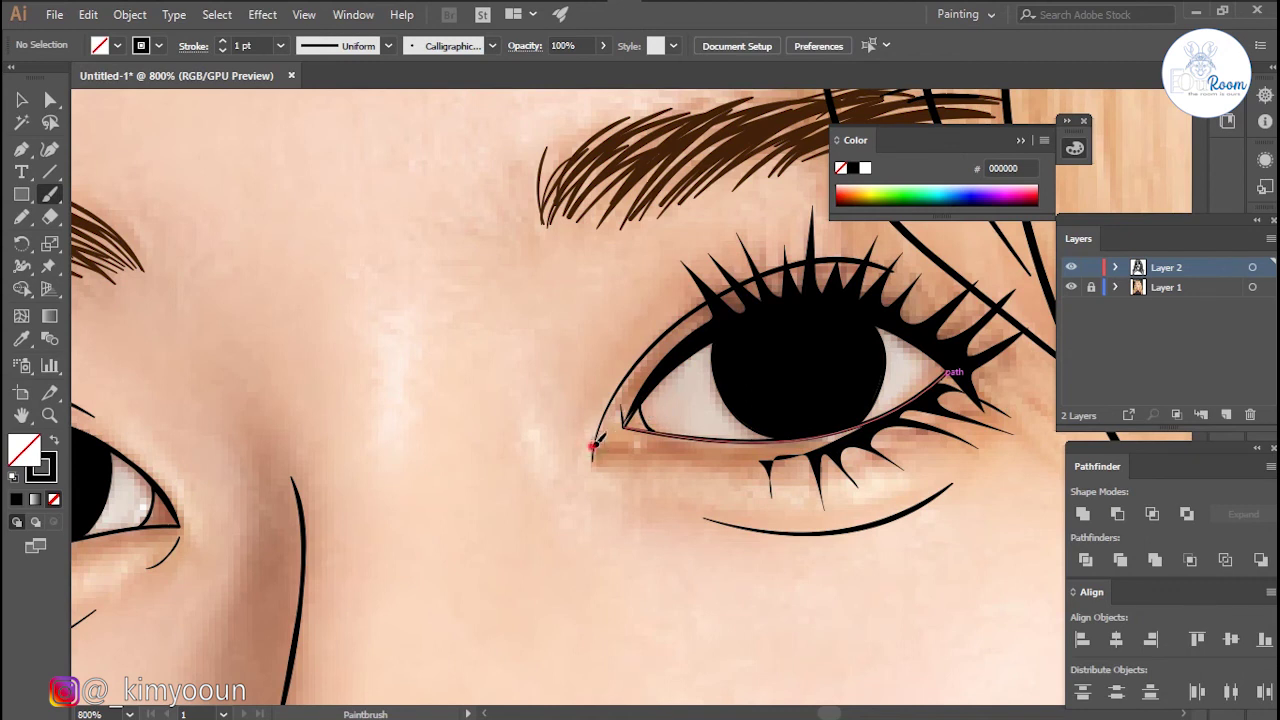
pyautogui.scroll(2, 680, 360)
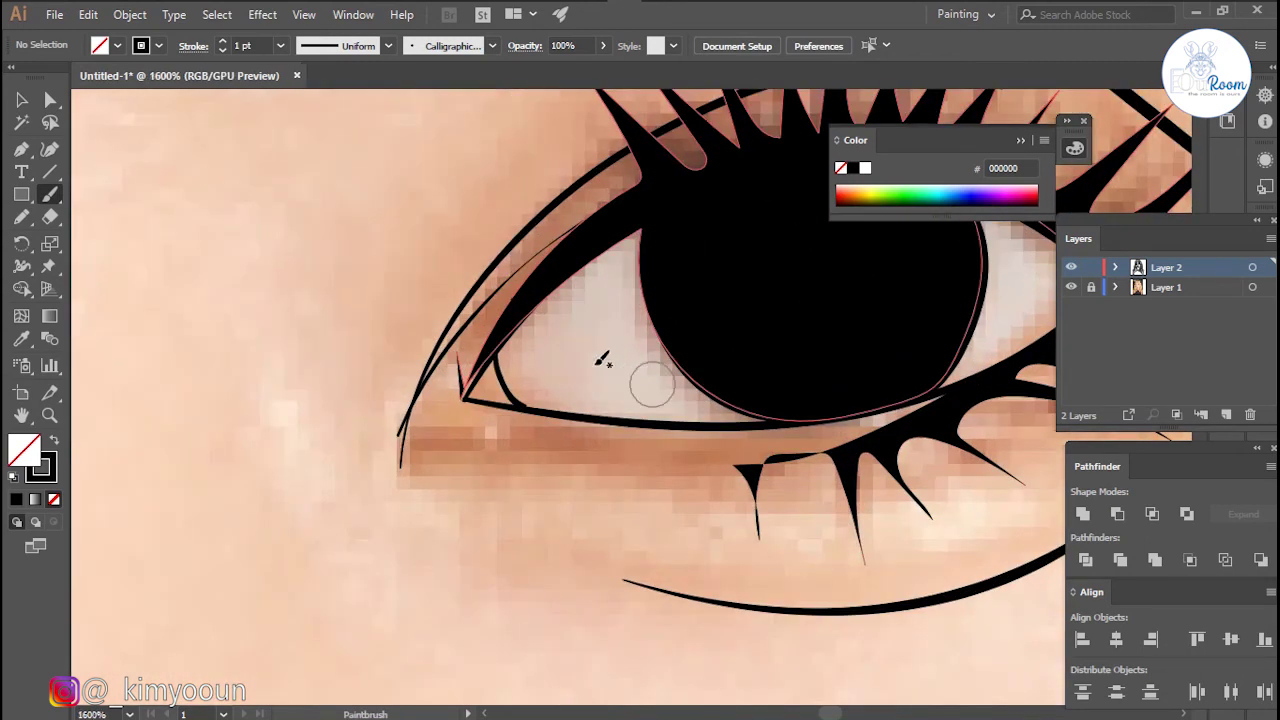
pyautogui.moveTo(460, 410); pyautogui.dragTo(712, 197)
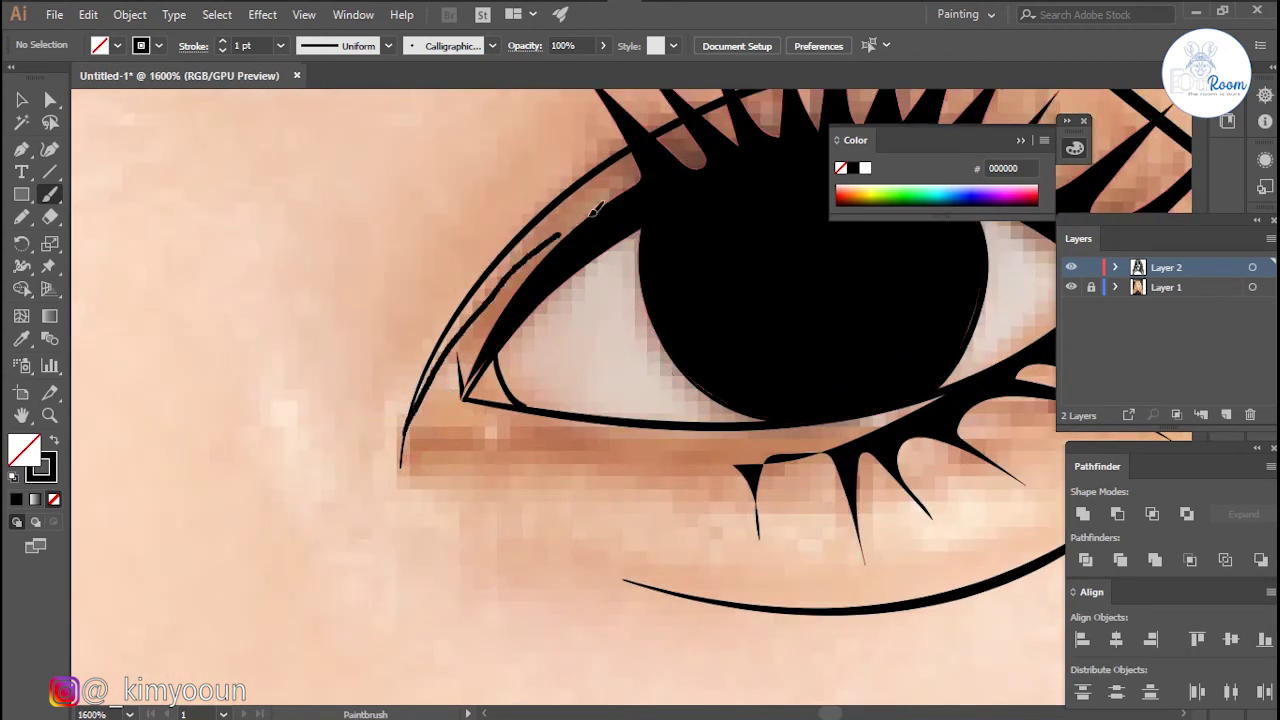
pyautogui.scroll(-1, 712, 197)
pyautogui.scroll(1, 371, 291)
pyautogui.moveTo(212, 402); pyautogui.dragTo(694, 371)
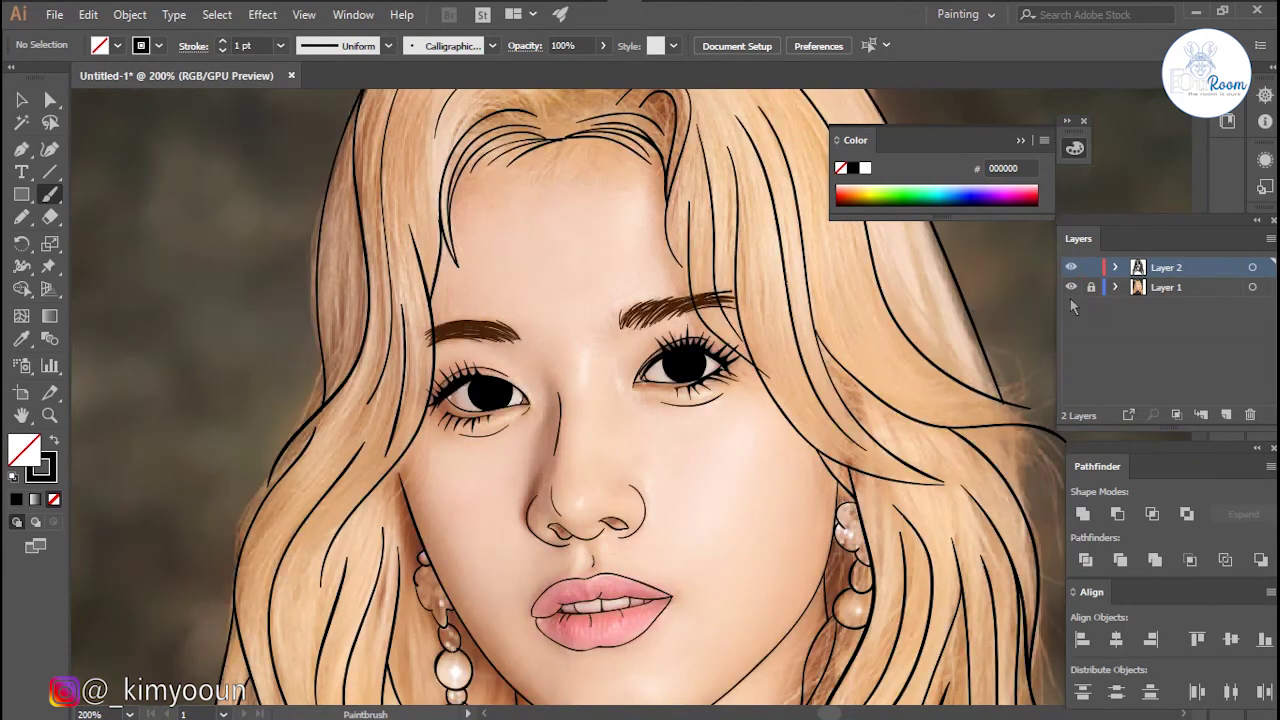
pyautogui.click(1071, 287)
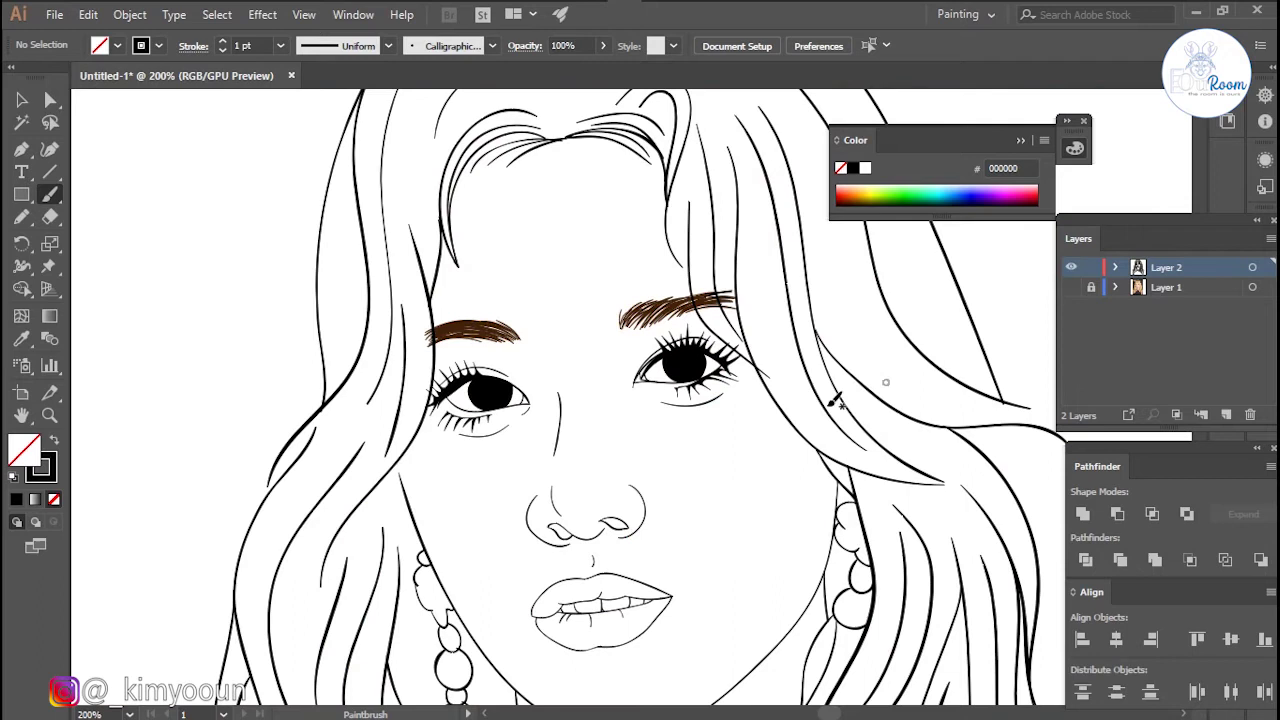
# - Check the right eye's lower lashes and bring the reference photo back into view
pyautogui.scroll(5, 800, 390)
pyautogui.scroll(1, 900, 343)
pyautogui.press('v')
pyautogui.click(900, 343)
pyautogui.hotkey('ctrl', 'shift', 'a')
pyautogui.click(1071, 287)
pyautogui.scroll(1, 766, 420)
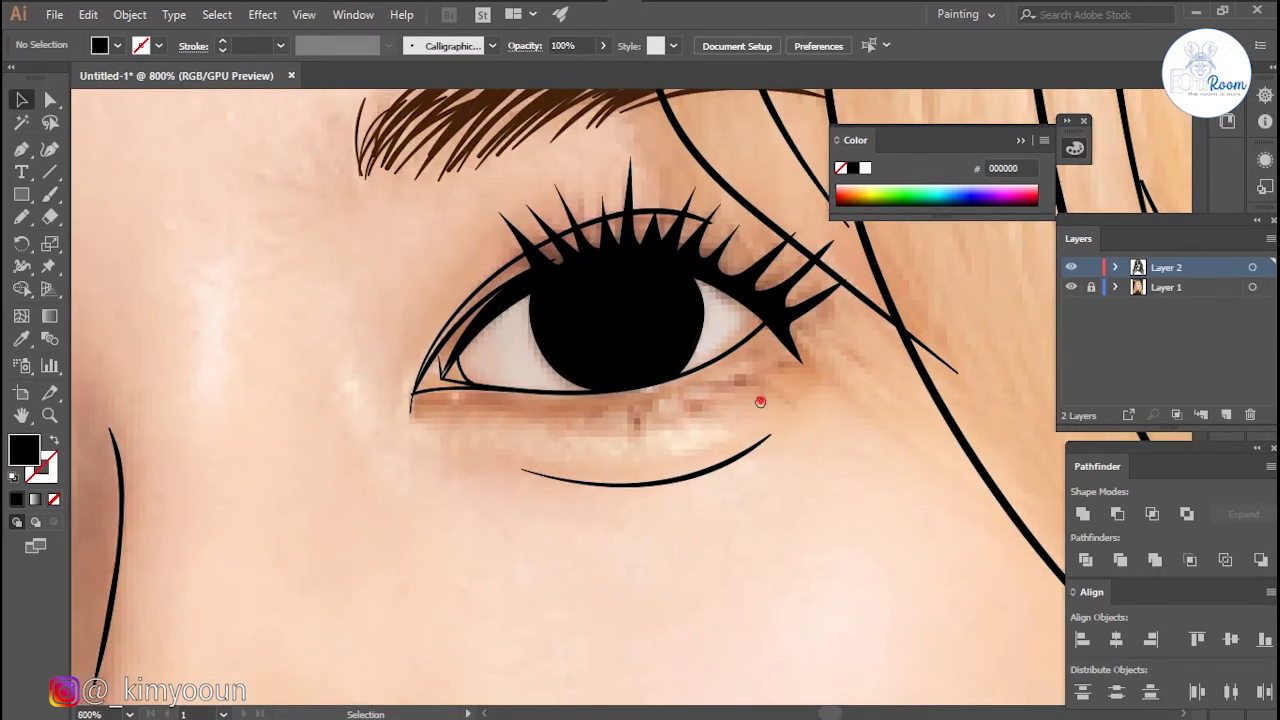
pyautogui.scroll(2, 686, 435)
pyautogui.press('n')
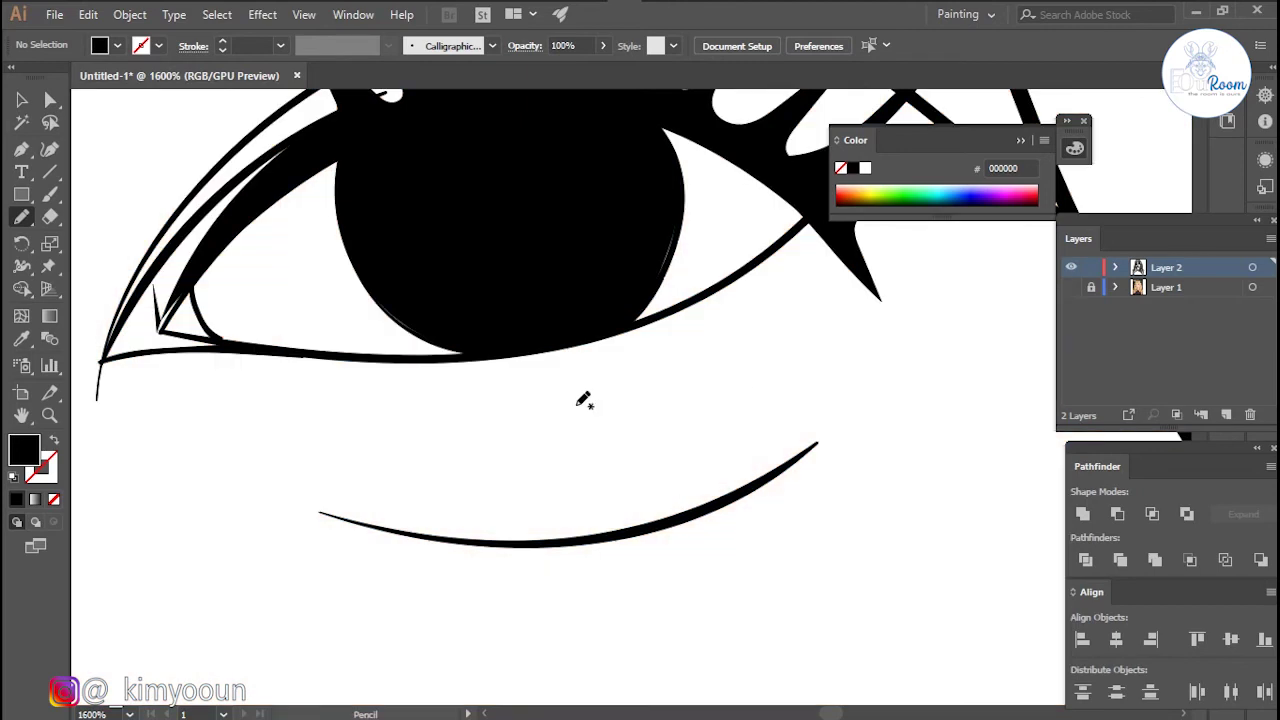
pyautogui.click(1071, 287)
# - Pencil-draw short lower lashes under the left eye, then hide the photo to review
pyautogui.moveTo(543, 385); pyautogui.dragTo(553, 490)
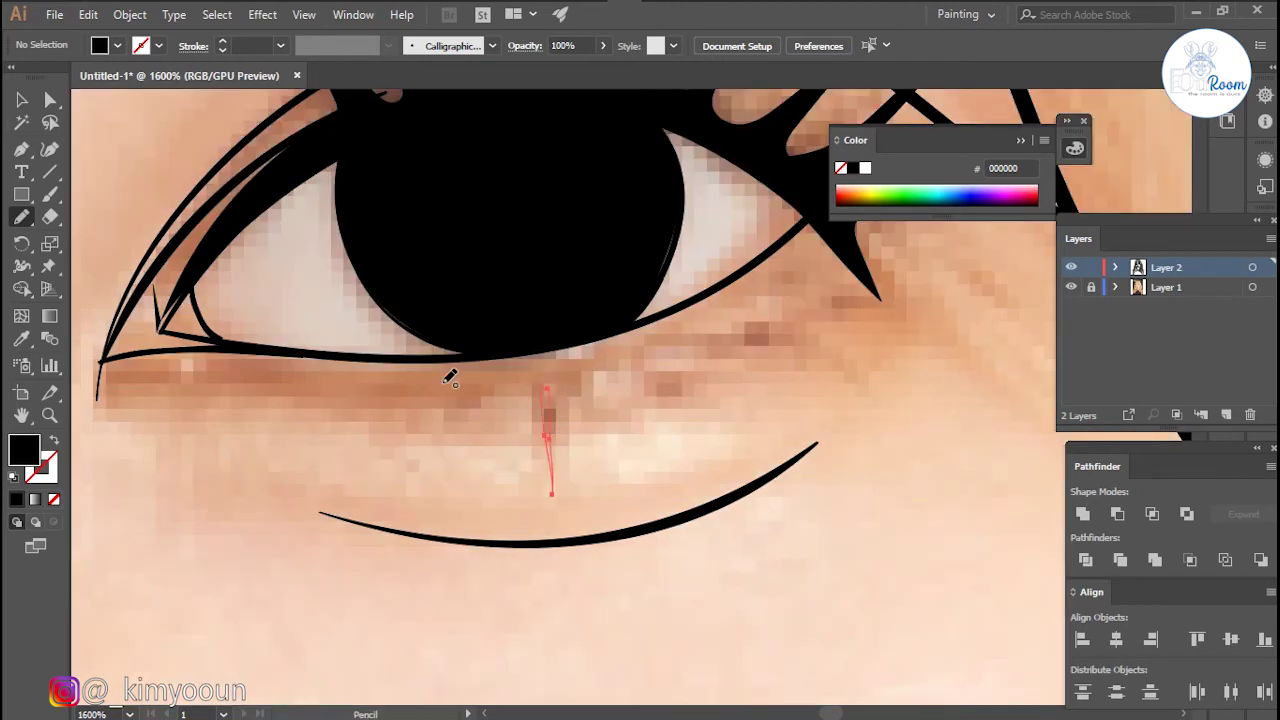
pyautogui.keyDown('ctrl'); pyautogui.click(800, 396); pyautogui.keyUp('ctrl')
pyautogui.scroll(-3, 800, 410)
pyautogui.hscroll(-3, 434, 440)
pyautogui.moveTo(352, 442); pyautogui.dragTo(342, 460)
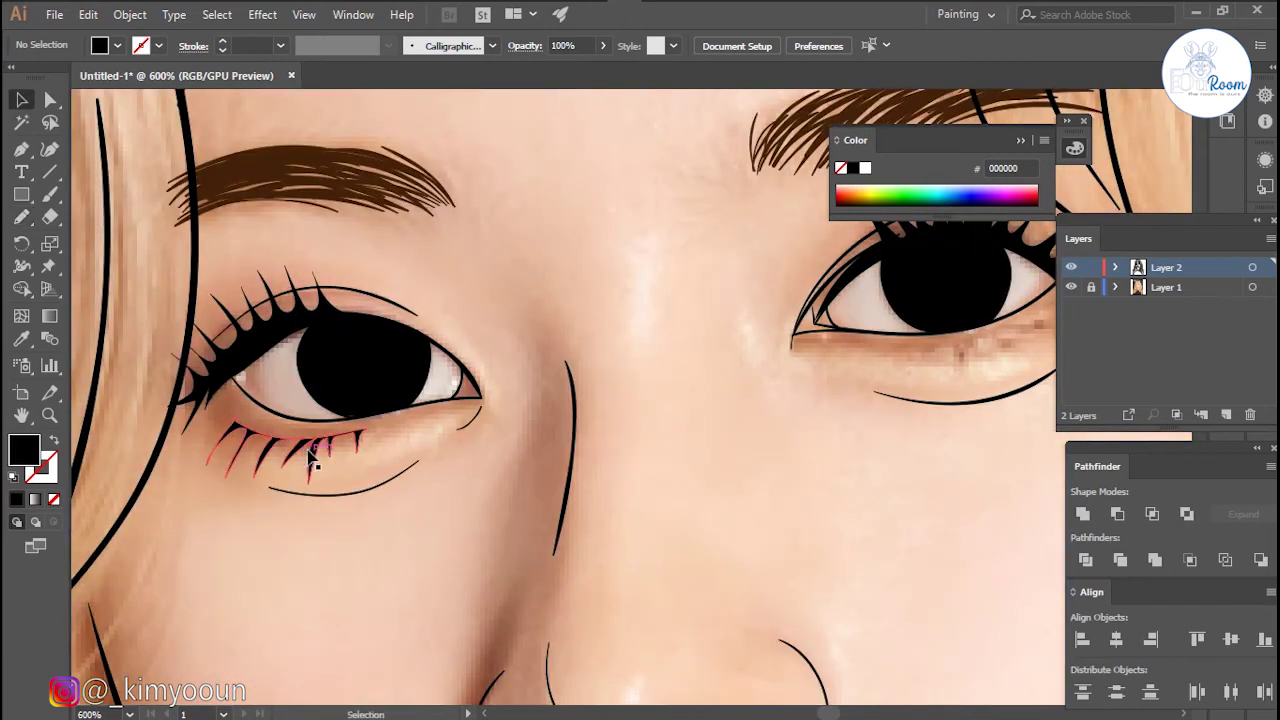
pyautogui.keyDown('ctrl'); pyautogui.click(600, 429); pyautogui.keyUp('ctrl')
pyautogui.scroll(-3, 600, 429)
pyautogui.scroll(-3, 628, 440)
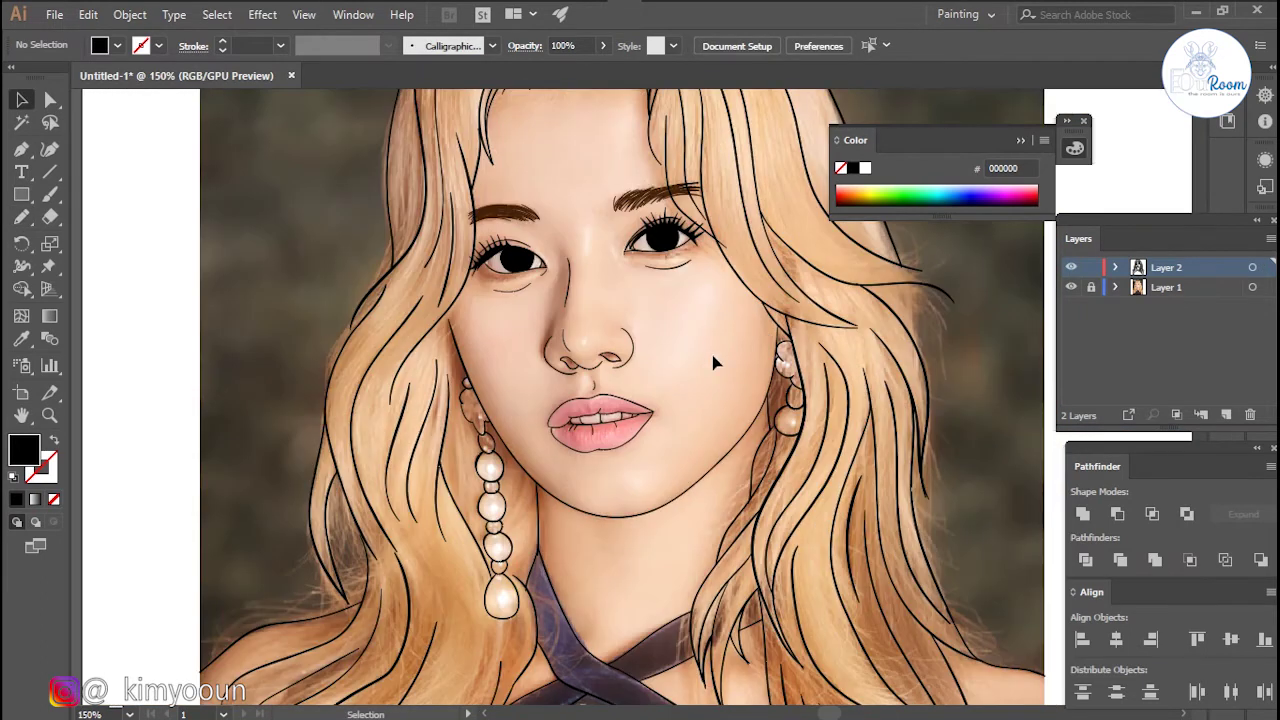
pyautogui.scroll(-2, 628, 440)
pyautogui.click(1071, 287)
pyautogui.moveTo(922, 360); pyautogui.dragTo(910, 367)
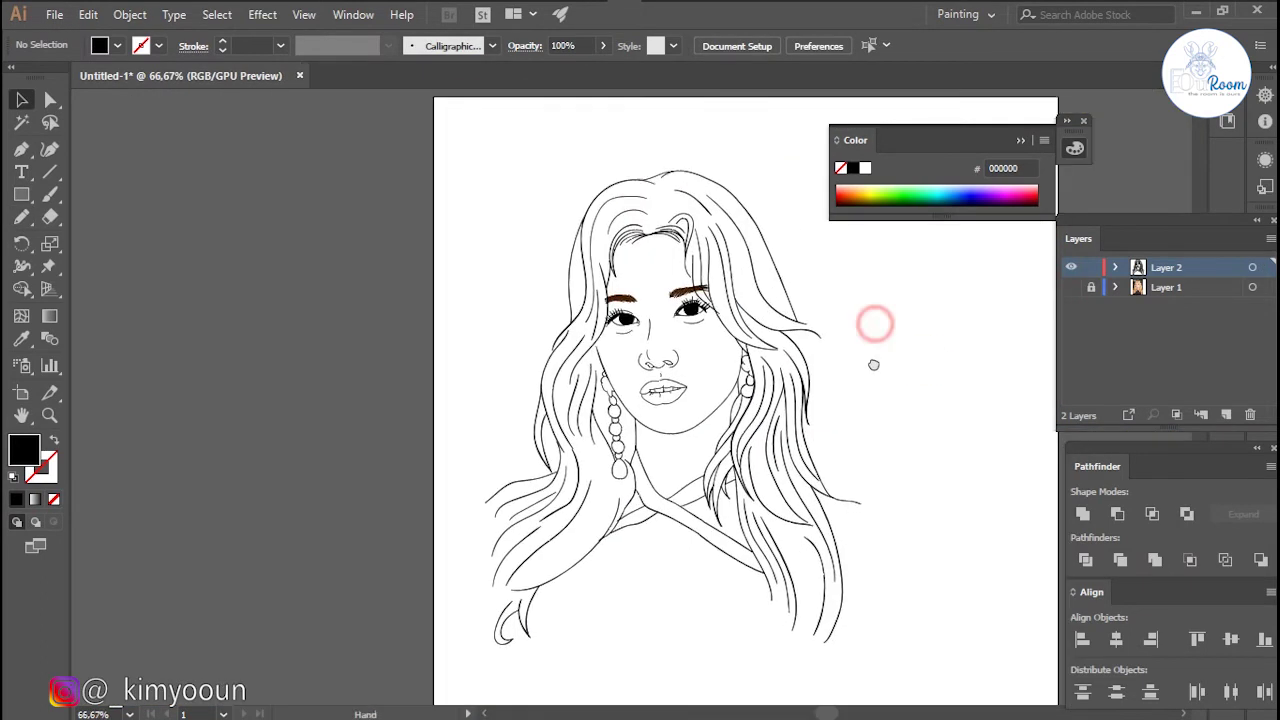
# - Paint four tapered calligraphic strands over the wavy hair tips on the right
pyautogui.scroll(2, 820, 334)
pyautogui.scroll(2, 837, 346)
pyautogui.scroll(2, 837, 346)
pyautogui.click(1071, 287)
pyautogui.scroll(2, 790, 349)
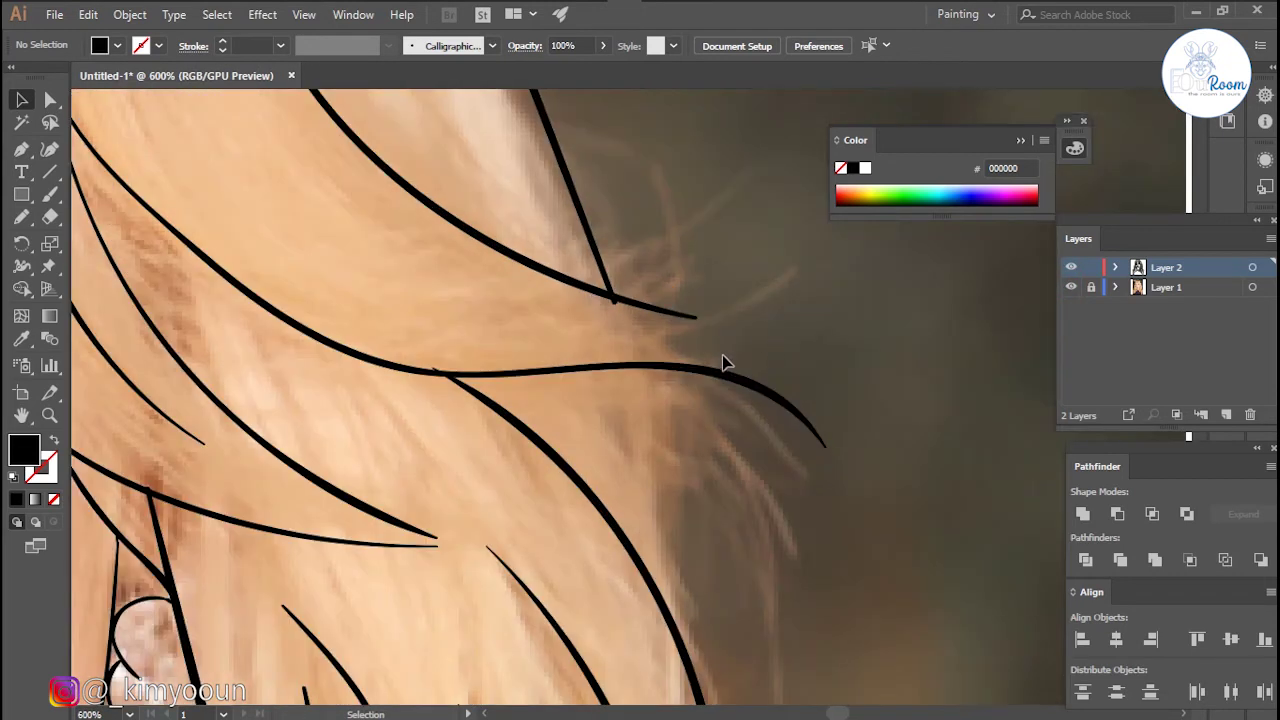
pyautogui.press('b')
pyautogui.moveTo(612, 298); pyautogui.dragTo(818, 442)
pyautogui.moveTo(628, 366); pyautogui.dragTo(717, 534)
pyautogui.scroll(-3, 640, 420)
pyautogui.moveTo(530, 262)
pyautogui.mouseDown()
pyautogui.moveTo(657, 486)
pyautogui.moveTo(668, 578)
pyautogui.mouseUp()
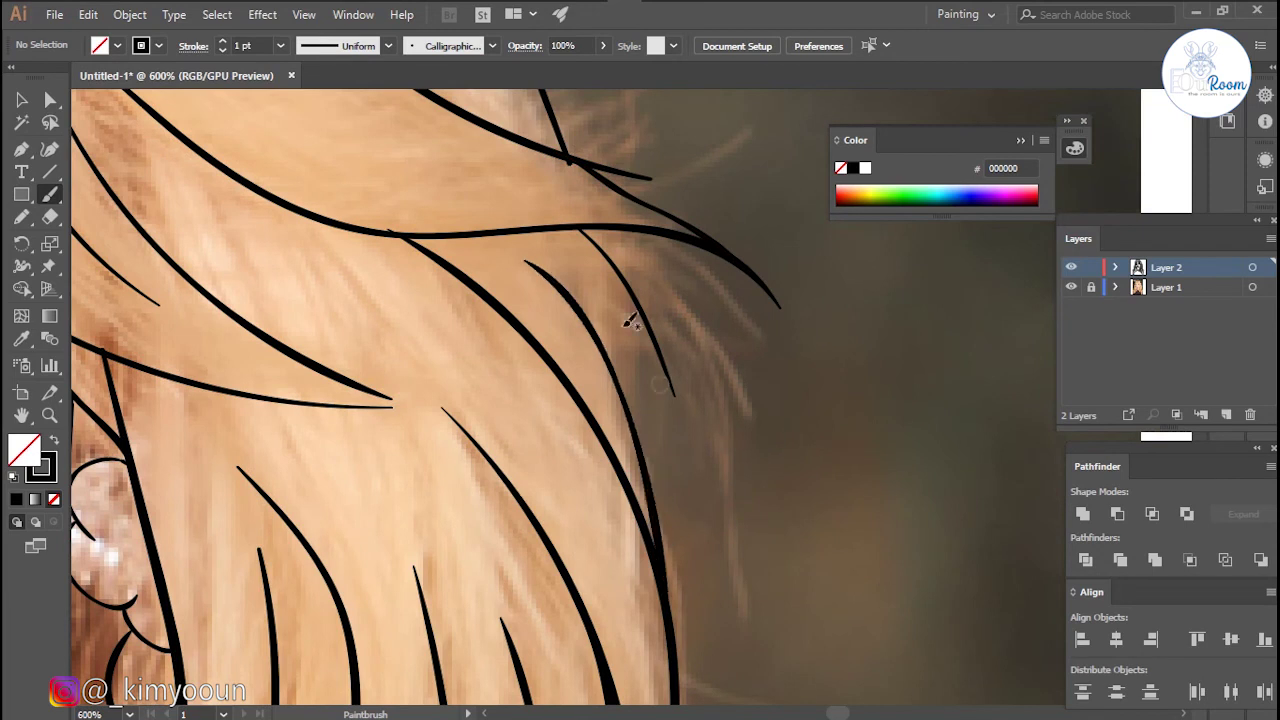
pyautogui.moveTo(580, 304); pyautogui.dragTo(675, 400)
# - Review the line art without the photo, then trace the right shoulder edge downward
pyautogui.scroll(-4, 731, 409)
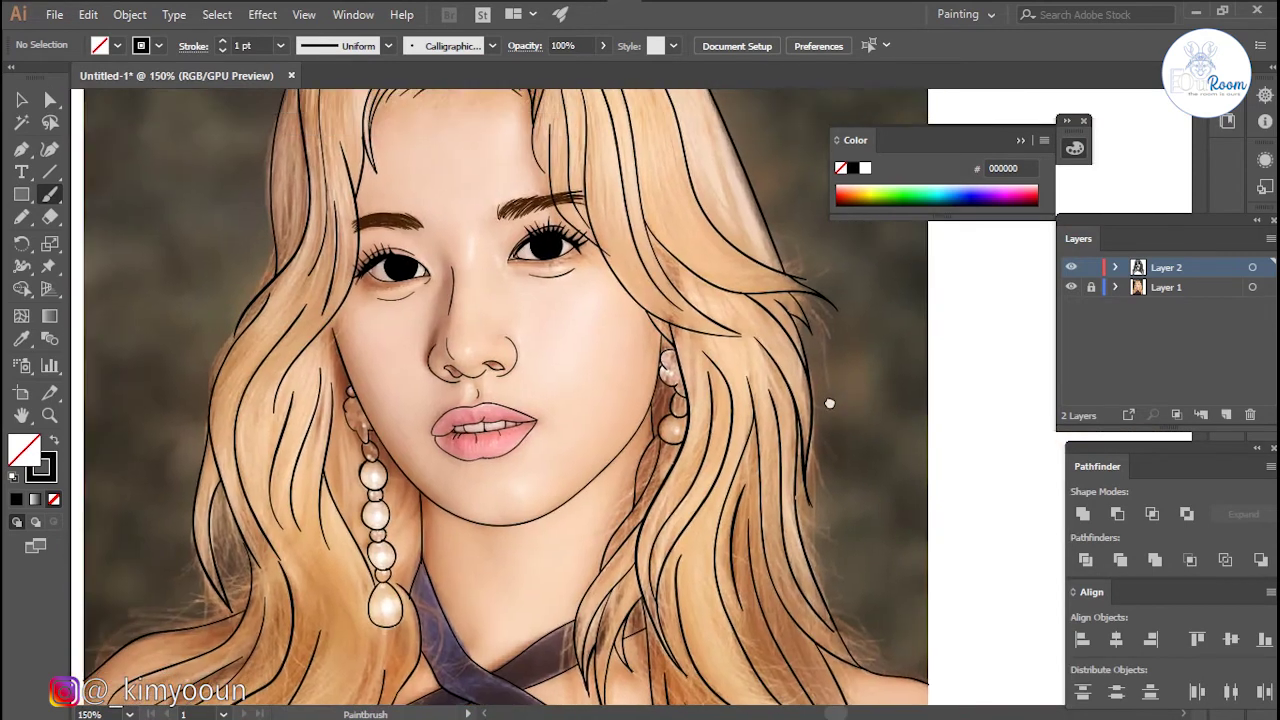
pyautogui.scroll(-1, 829, 403)
pyautogui.click(1071, 287)
pyautogui.moveTo(857, 400)
pyautogui.mouseDown()
pyautogui.moveTo(837, 242)
pyautogui.moveTo(779, 202)
pyautogui.mouseUp()
pyautogui.click(1071, 287)
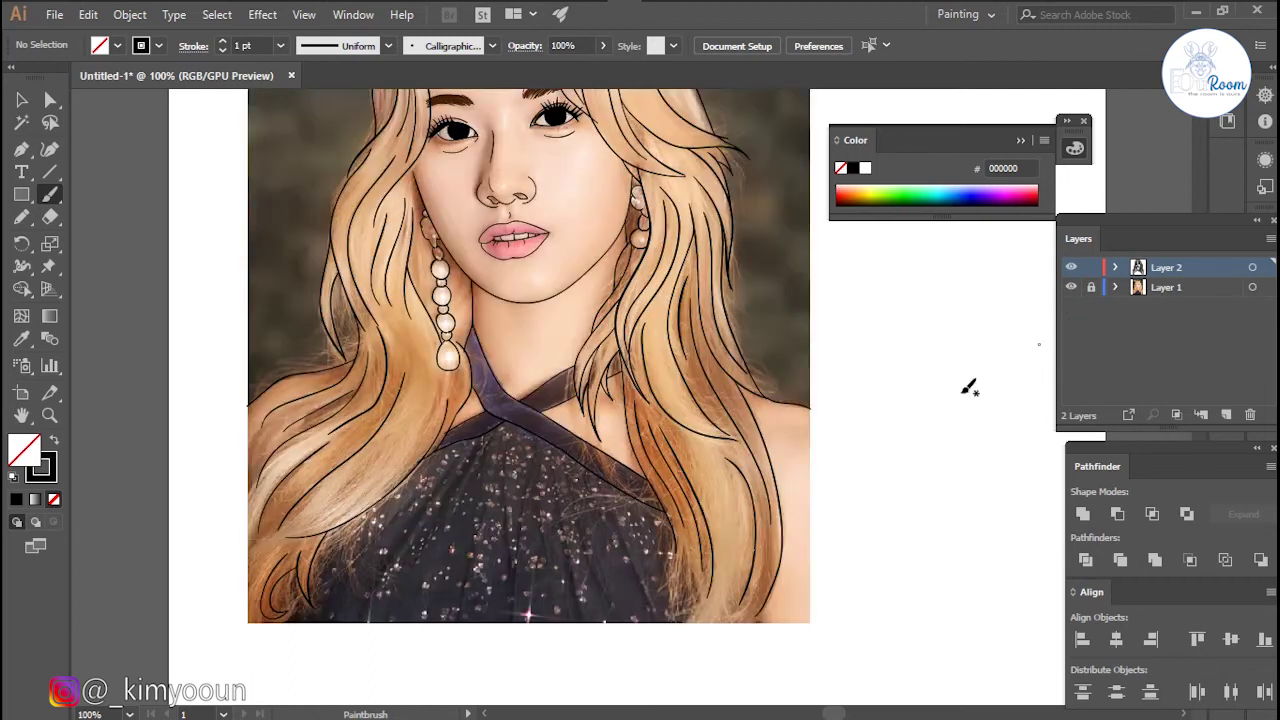
pyautogui.scroll(2, 837, 471)
pyautogui.scroll(1, 757, 337)
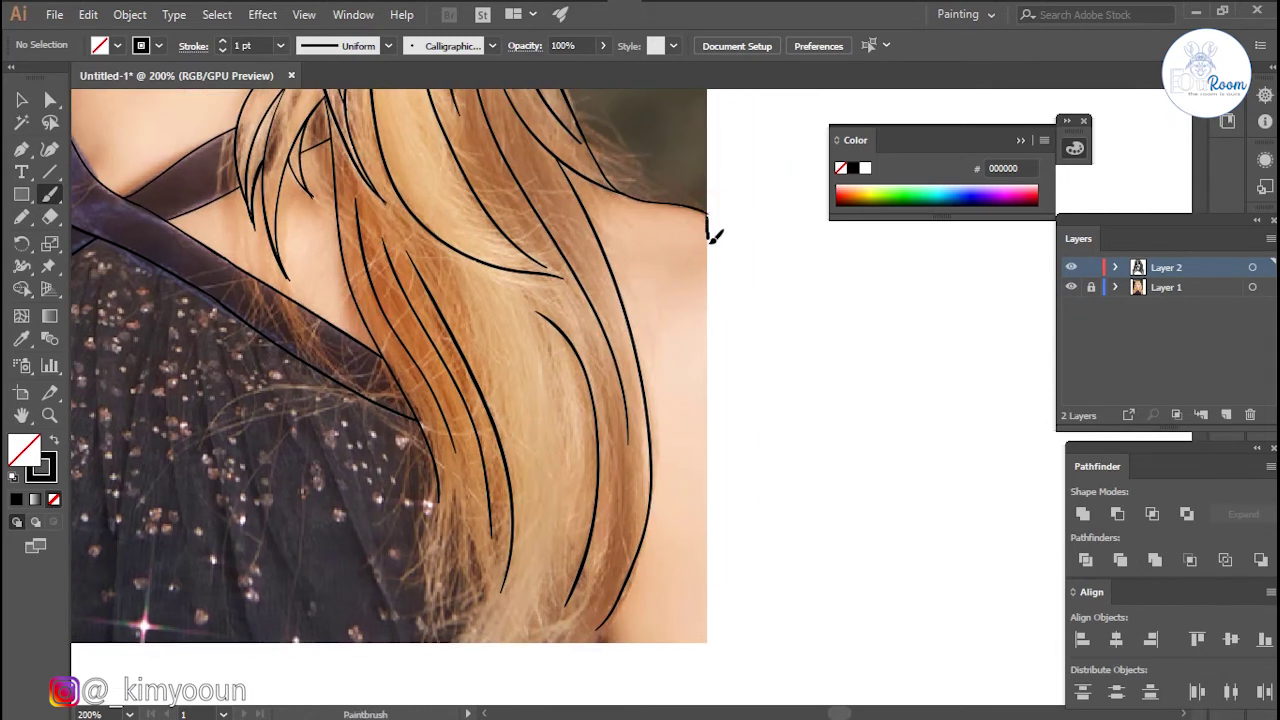
pyautogui.moveTo(706, 502); pyautogui.dragTo(705, 640)
# - Draw the portrait's bottom edge line and the left edge line down to the bottom
pyautogui.hscroll(-5, 549, 523)
pyautogui.scroll(-2, 420, 538)
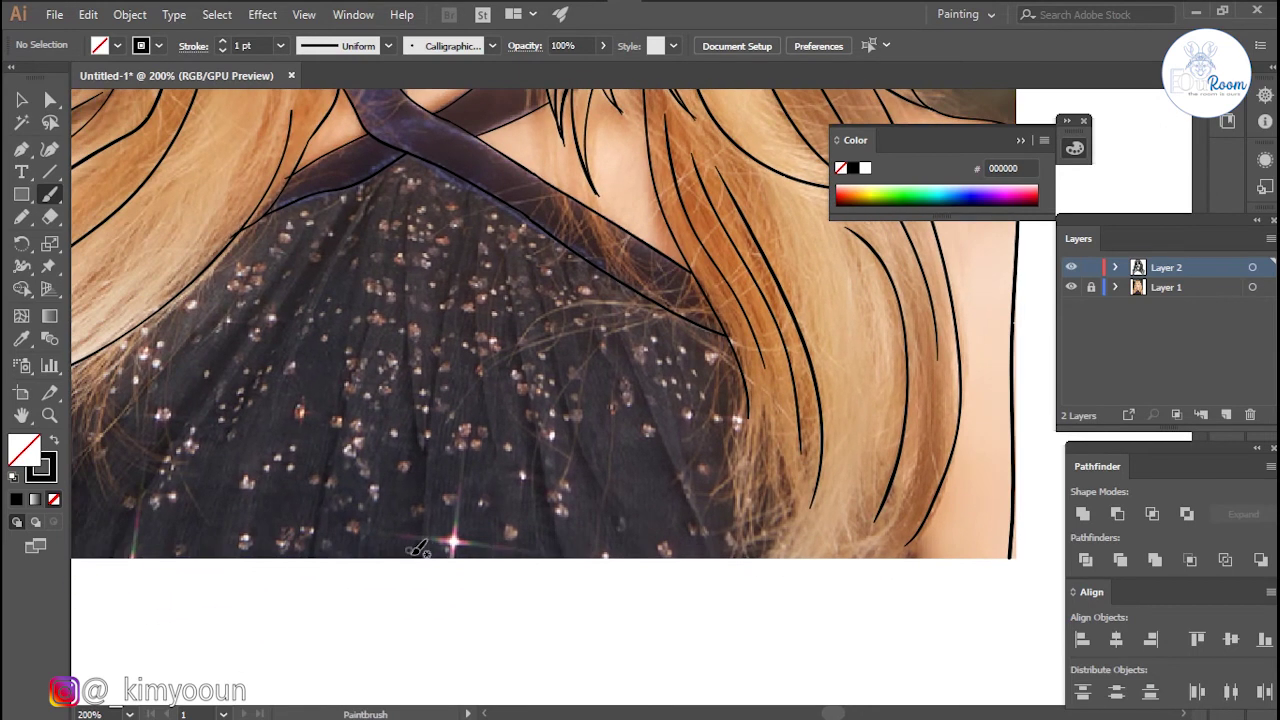
pyautogui.moveTo(537, 552); pyautogui.dragTo(654, 552)
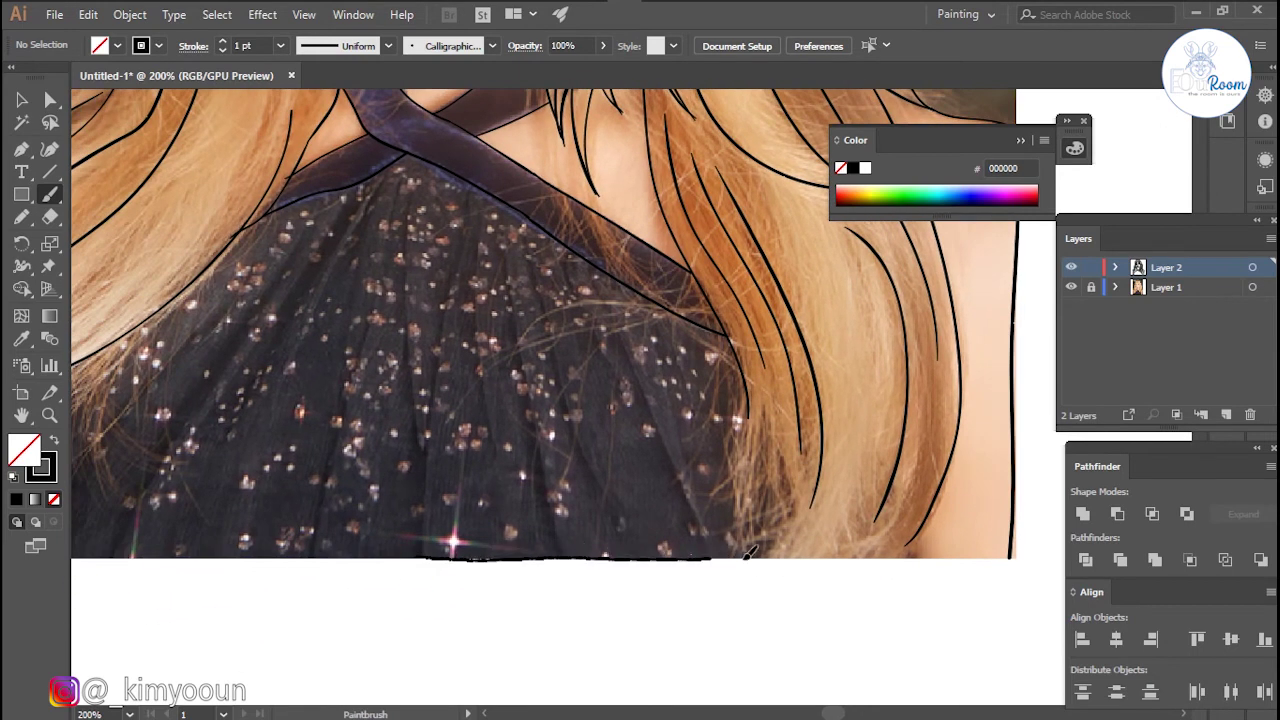
pyautogui.moveTo(892, 551); pyautogui.dragTo(983, 553)
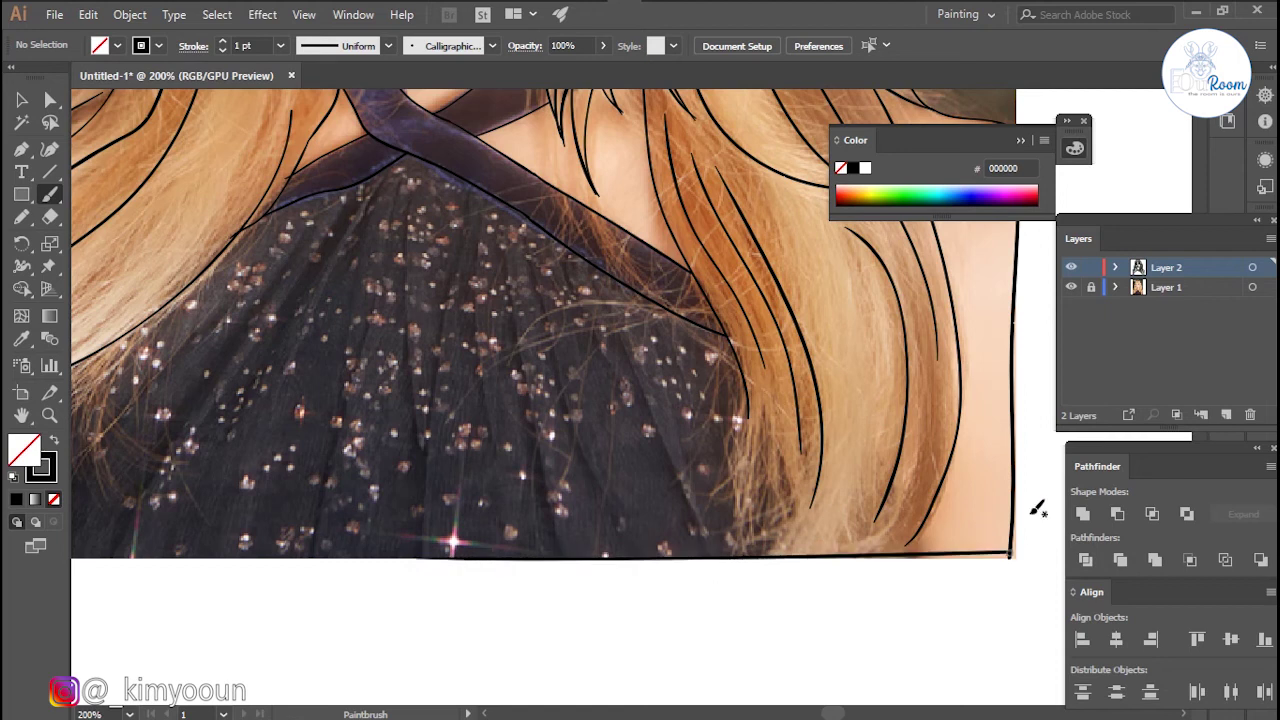
pyautogui.hscroll(-5, 983, 410)
pyautogui.scroll(1, 600, 350)
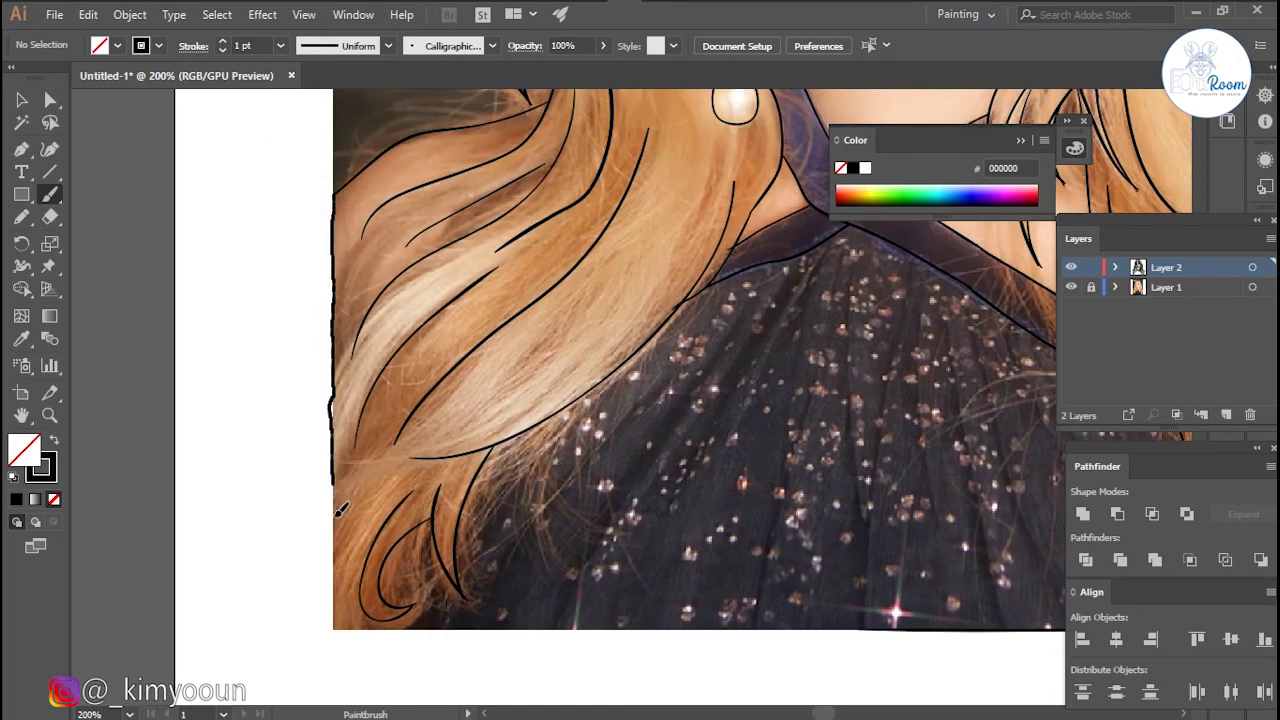
pyautogui.moveTo(338, 578); pyautogui.dragTo(342, 624)
# - Add two inner curves inside the lower-left hair curl
pyautogui.scroll(3, 516, 600)
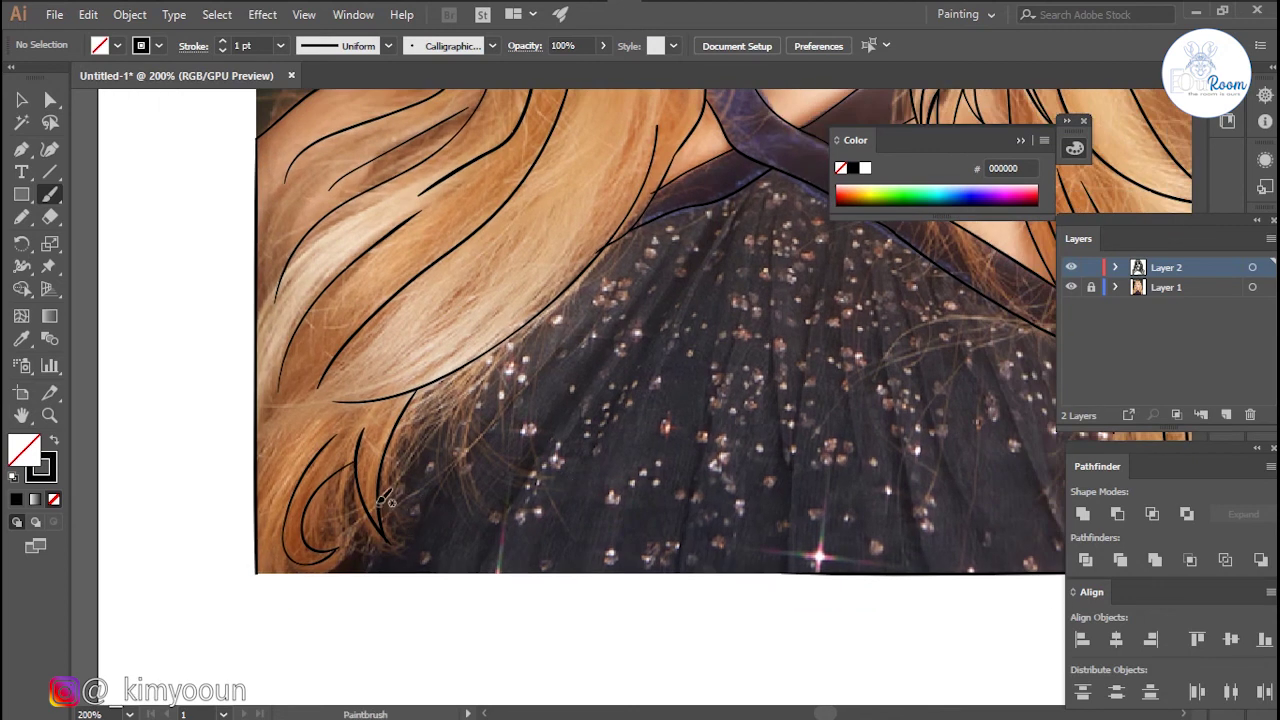
pyautogui.moveTo(348, 453)
pyautogui.mouseDown()
pyautogui.moveTo(322, 594)
pyautogui.moveTo(358, 517)
pyautogui.mouseUp()
pyautogui.scroll(-1, 500, 400)
pyautogui.moveTo(390, 372); pyautogui.dragTo(353, 527)
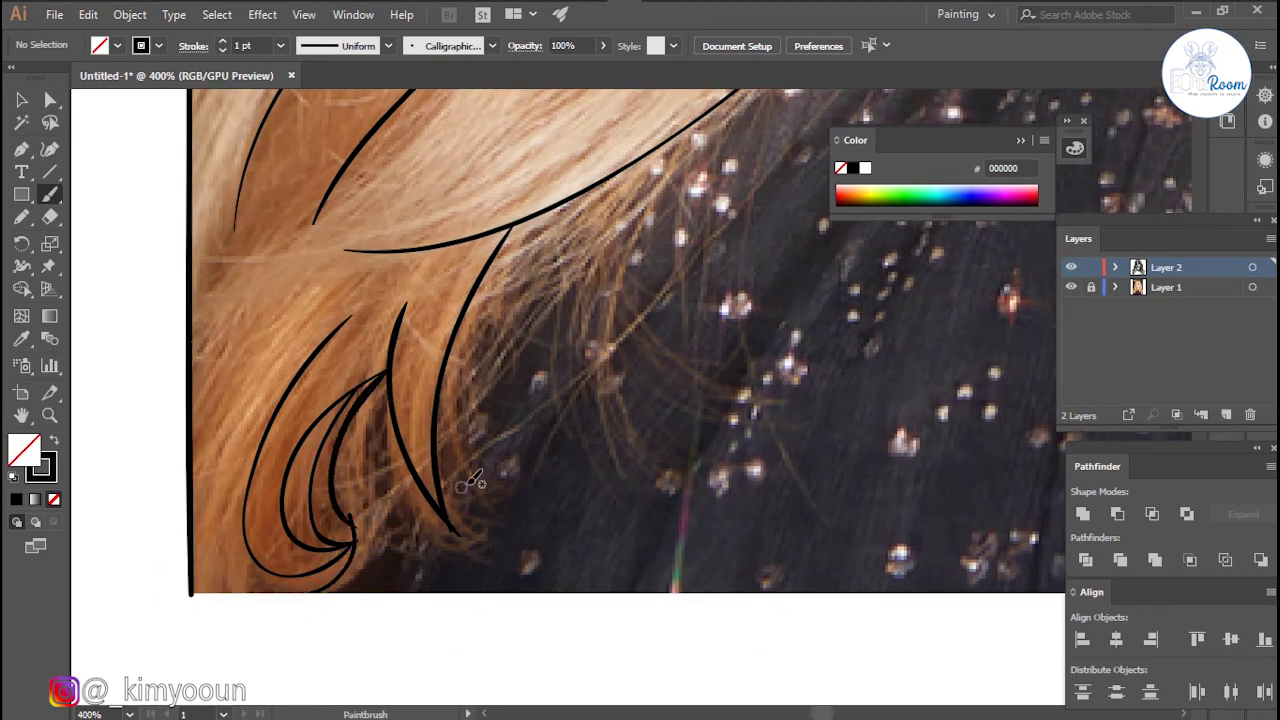
# - Extend the bottom edge line along the hem to the right side
pyautogui.scroll(-1, 472, 488)
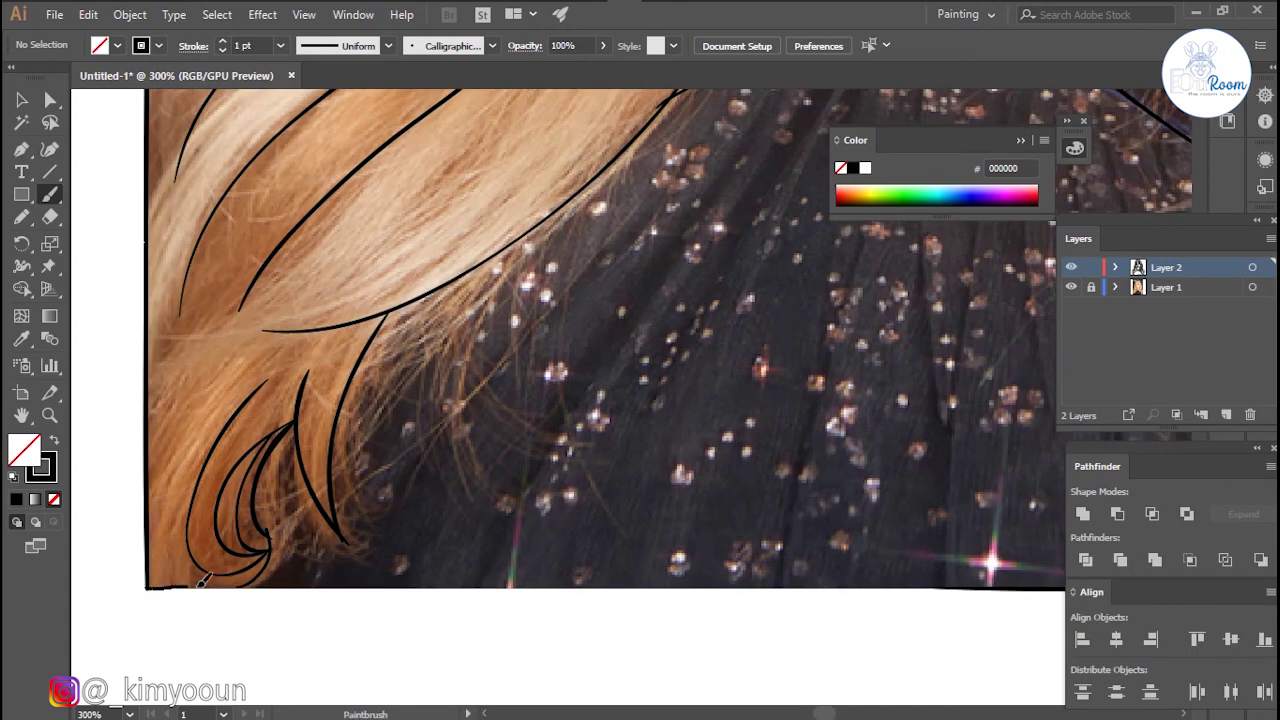
pyautogui.moveTo(306, 583); pyautogui.dragTo(556, 583)
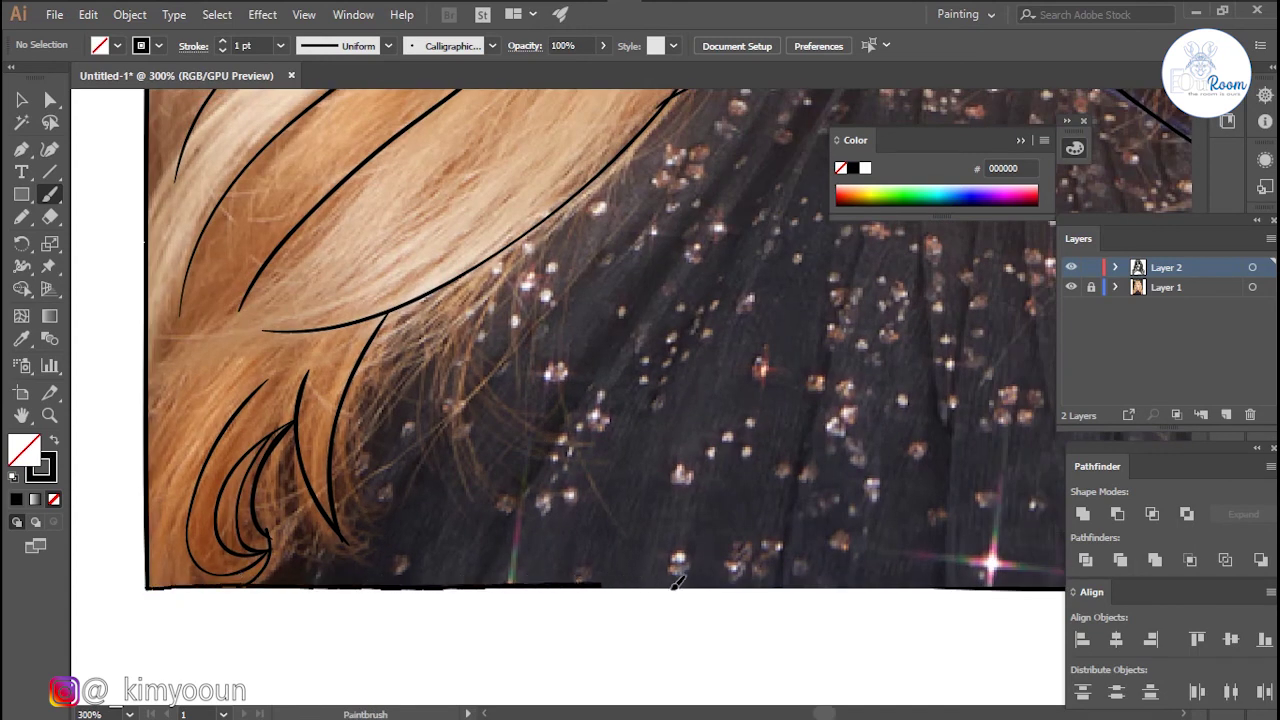
pyautogui.moveTo(676, 582); pyautogui.dragTo(1023, 583)
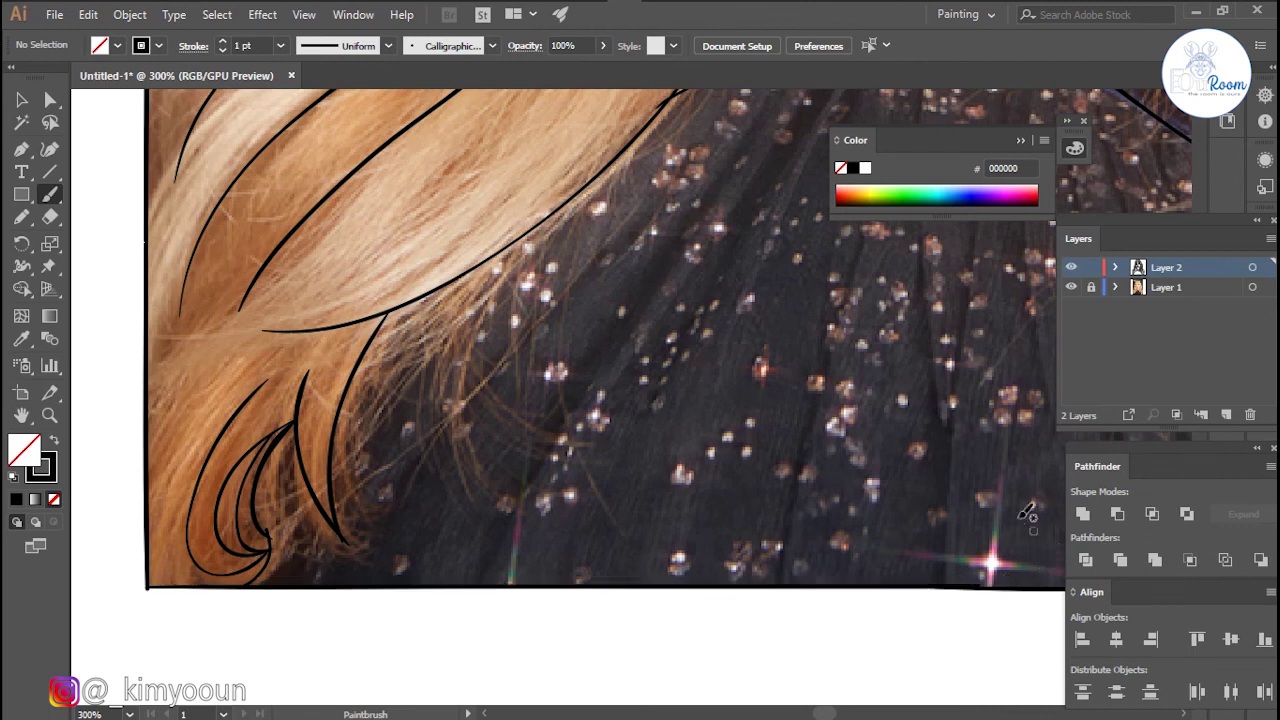
# - Paint three down-left and three vertical pleat lines from the neckline down the dress
pyautogui.scroll(-1, 1027, 513)
pyautogui.moveTo(674, 236)
pyautogui.mouseDown()
pyautogui.moveTo(610, 396)
pyautogui.moveTo(592, 382)
pyautogui.mouseUp()
pyautogui.moveTo(608, 296); pyautogui.dragTo(470, 526)
pyautogui.moveTo(610, 270); pyautogui.dragTo(462, 482)
pyautogui.moveTo(656, 336); pyautogui.dragTo(637, 558)
pyautogui.moveTo(712, 242); pyautogui.dragTo(716, 450)
pyautogui.moveTo(762, 262); pyautogui.dragTo(740, 462)
# - Paint four pleat lines fanning down-right across the dress
pyautogui.moveTo(798, 278)
pyautogui.mouseDown()
pyautogui.moveTo(778, 460)
pyautogui.moveTo(856, 548)
pyautogui.mouseUp()
pyautogui.moveTo(829, 292); pyautogui.dragTo(912, 510)
pyautogui.moveTo(866, 308); pyautogui.dragTo(920, 418)
pyautogui.moveTo(902, 318); pyautogui.dragTo(930, 402)
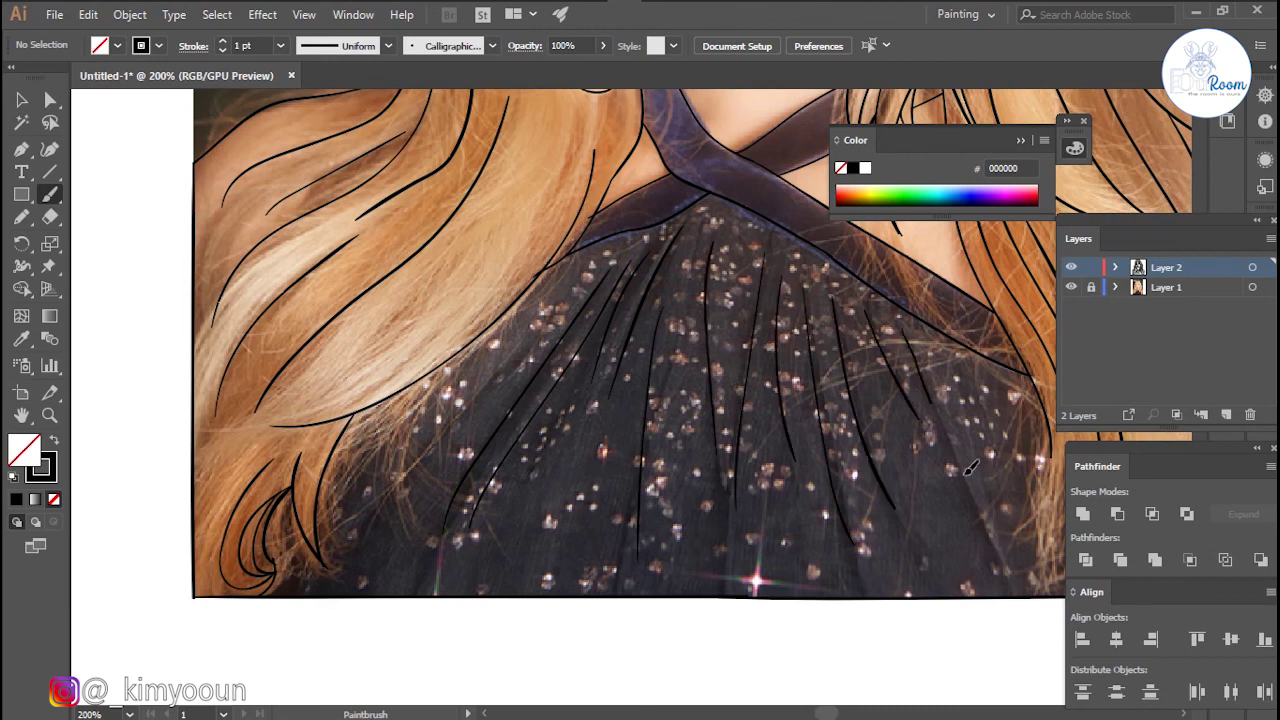
# - Pan to the neck and earrings, then add two hair strands beside the neck
pyautogui.moveTo(960, 250); pyautogui.dragTo(995, 660)
pyautogui.moveTo(777, 394); pyautogui.dragTo(491, 293)
pyautogui.moveTo(638, 218); pyautogui.dragTo(612, 406)
pyautogui.moveTo(700, 380); pyautogui.dragTo(618, 514)
# - Extend a hair strand down beside the face and add one beside the chin
pyautogui.scroll(5, 774, 330)
pyautogui.hscroll(3, 701, 346)
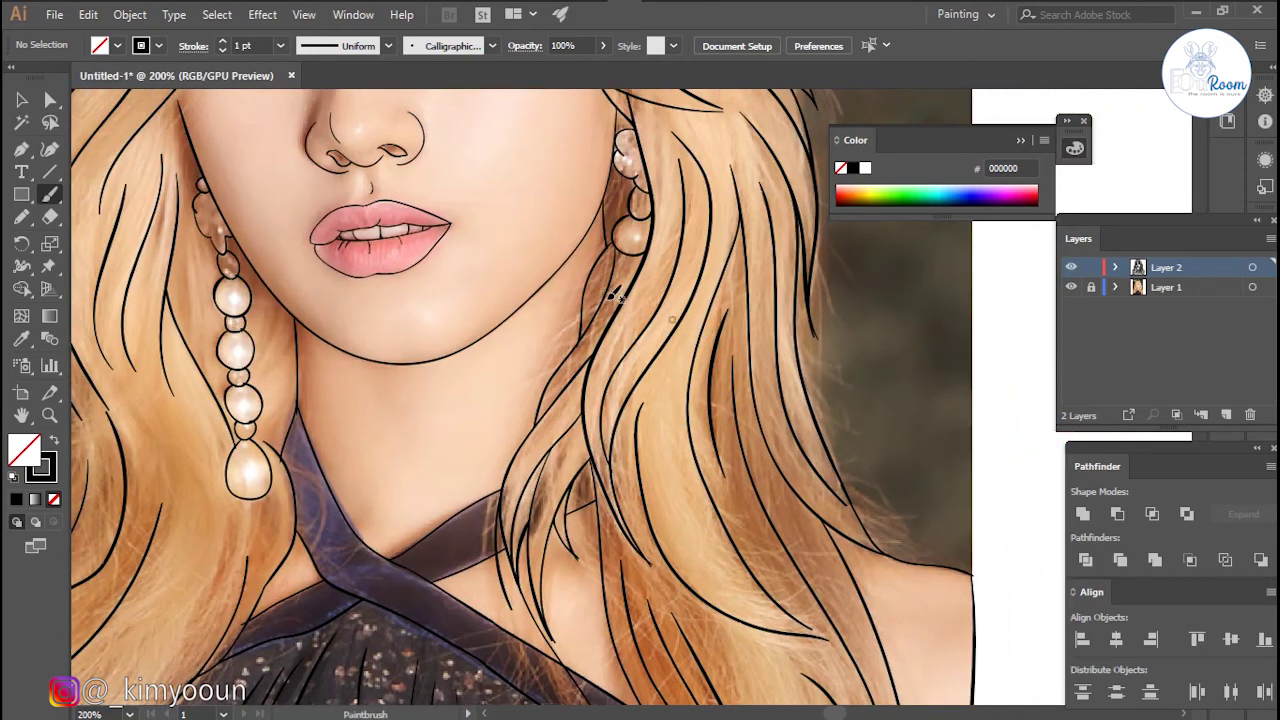
pyautogui.scroll(3, 450, 285)
pyautogui.hscroll(-3, 300, 272)
pyautogui.scroll(2, 293, 272)
pyautogui.scroll(1, 337, 215)
pyautogui.moveTo(320, 319); pyautogui.dragTo(323, 440)
pyautogui.scroll(-5, 448, 380)
pyautogui.hscroll(1, 448, 380)
pyautogui.moveTo(447, 382); pyautogui.dragTo(430, 500)
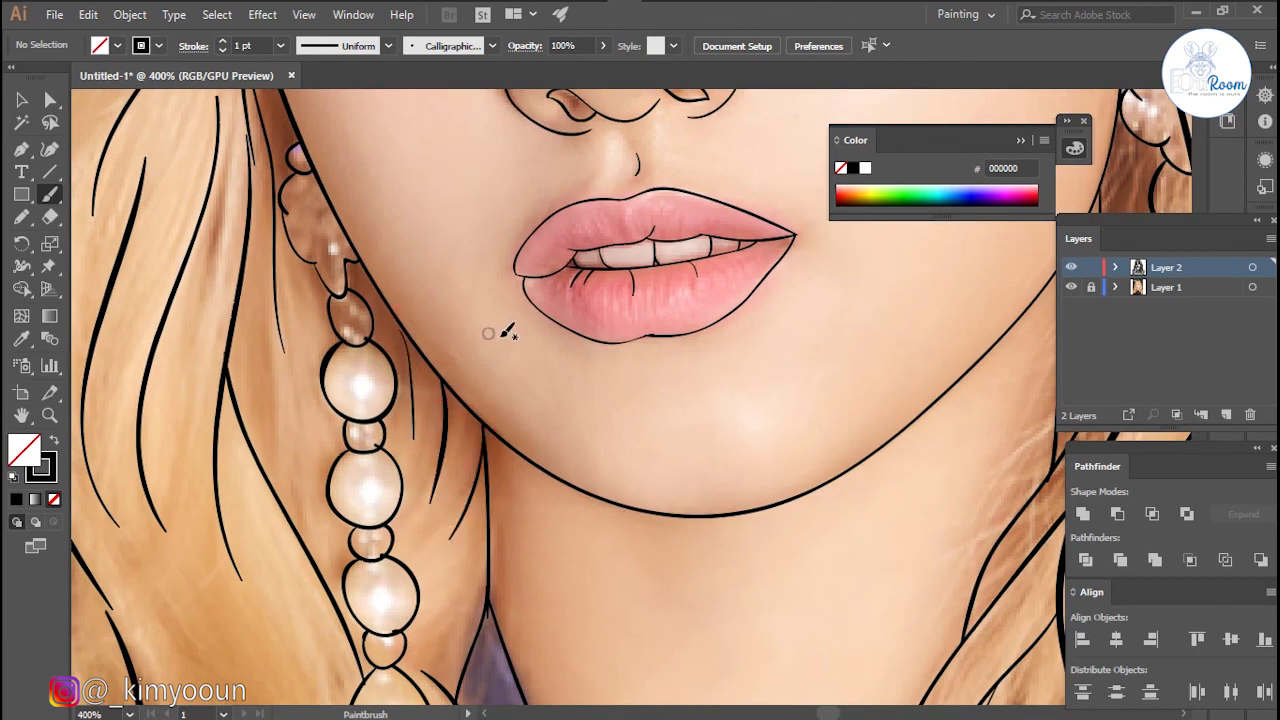
pyautogui.scroll(-3, 614, 363)
pyautogui.scroll(-2, 642, 288)
pyautogui.scroll(-1, 642, 288)
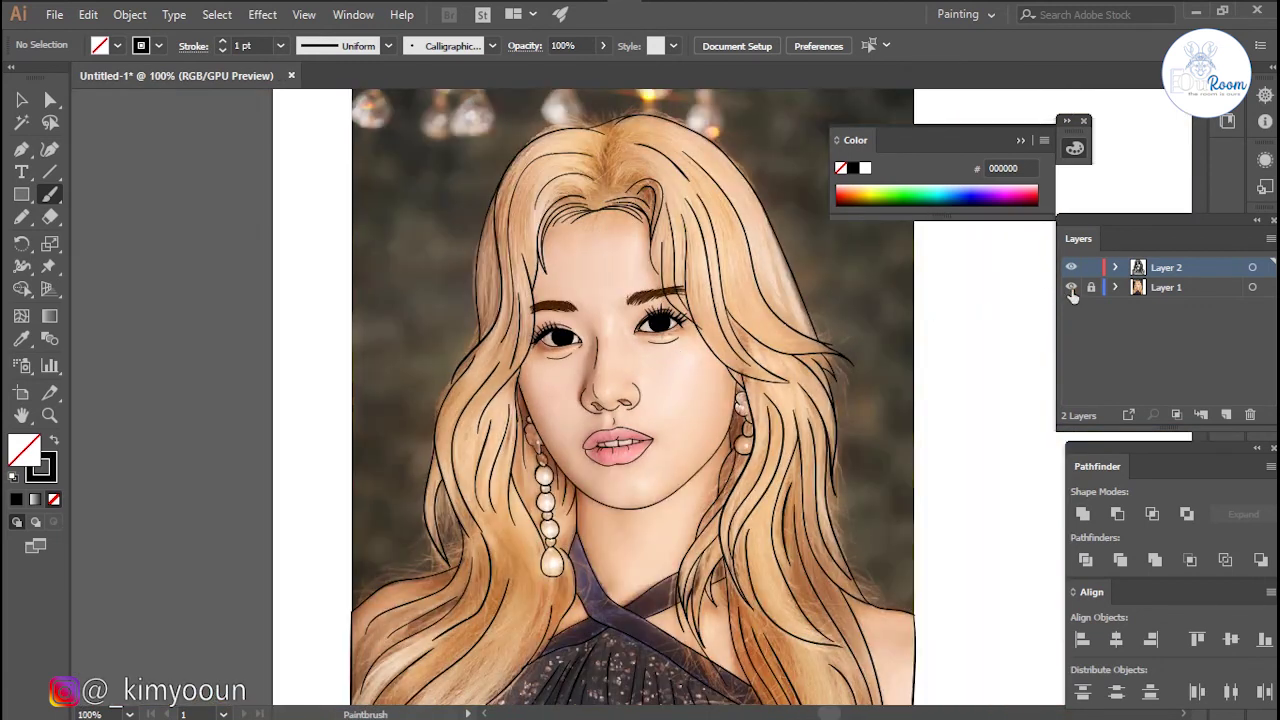
# - Turn off Layer 1's visibility to hide the photo, then close the Color panel
pyautogui.click(1071, 287)
pyautogui.scroll(-1, 922, 366)
pyautogui.scroll(-1, 897, 349)
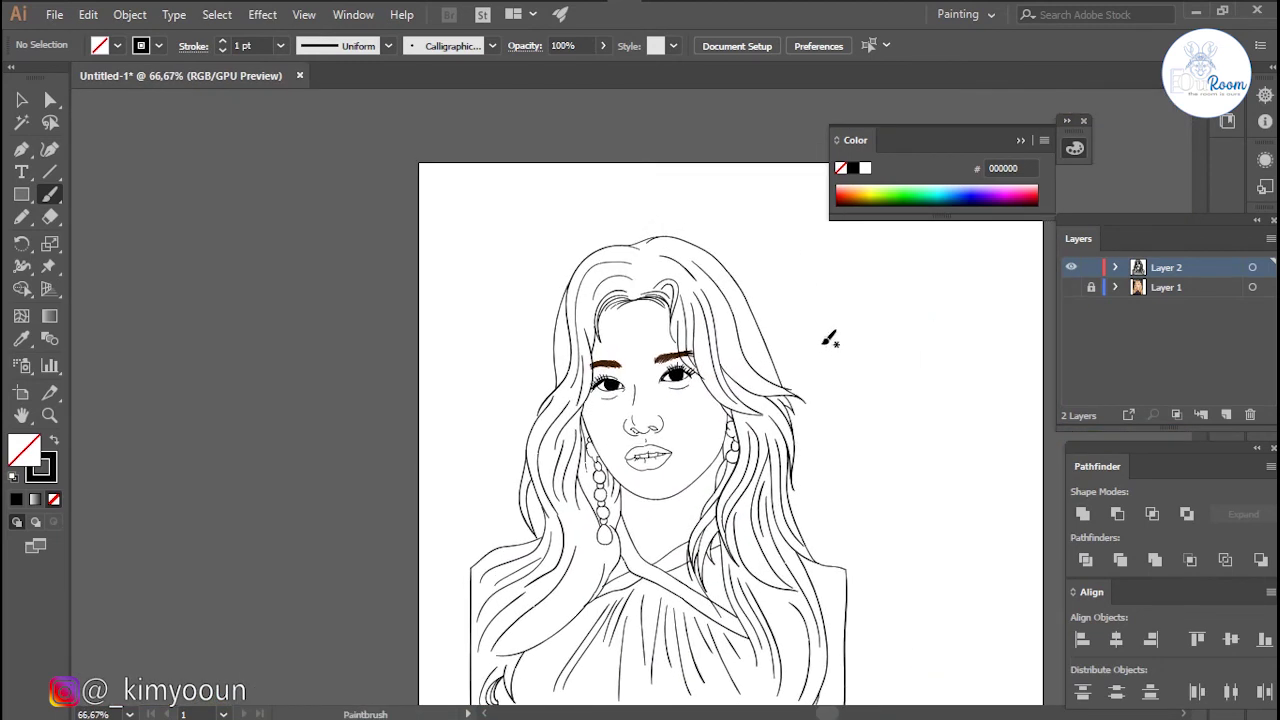
pyautogui.click(1083, 120)
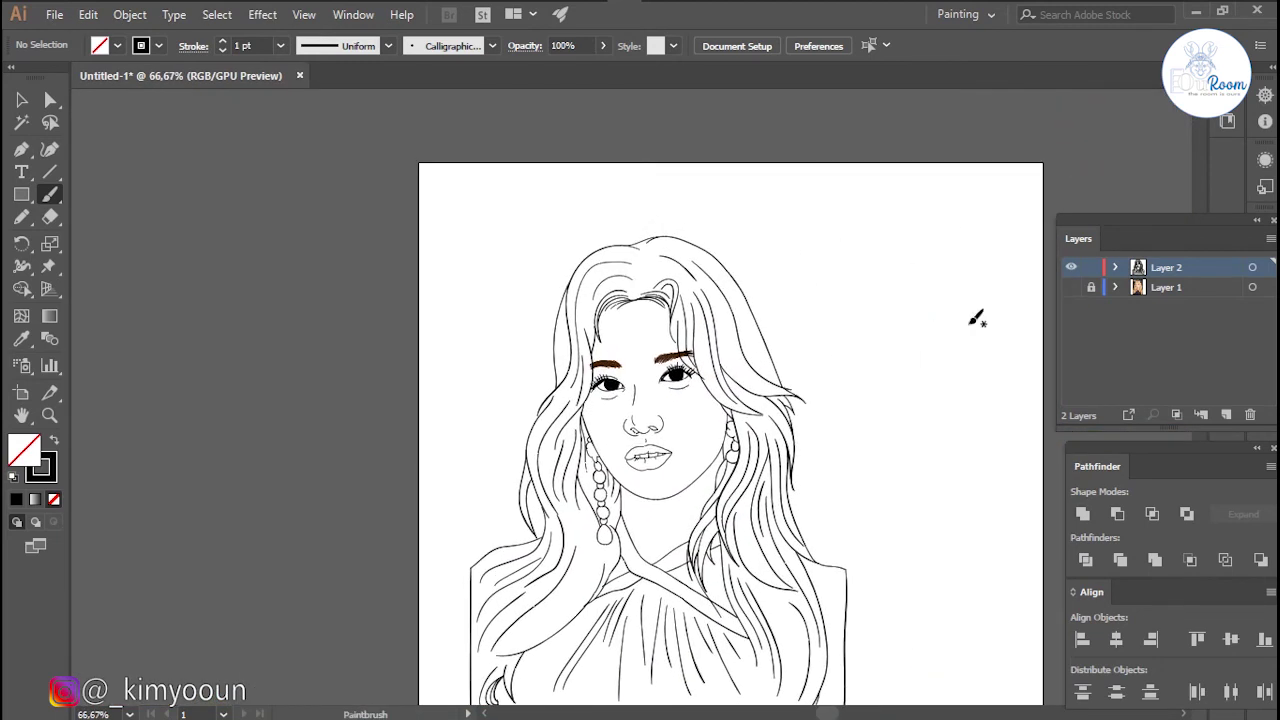